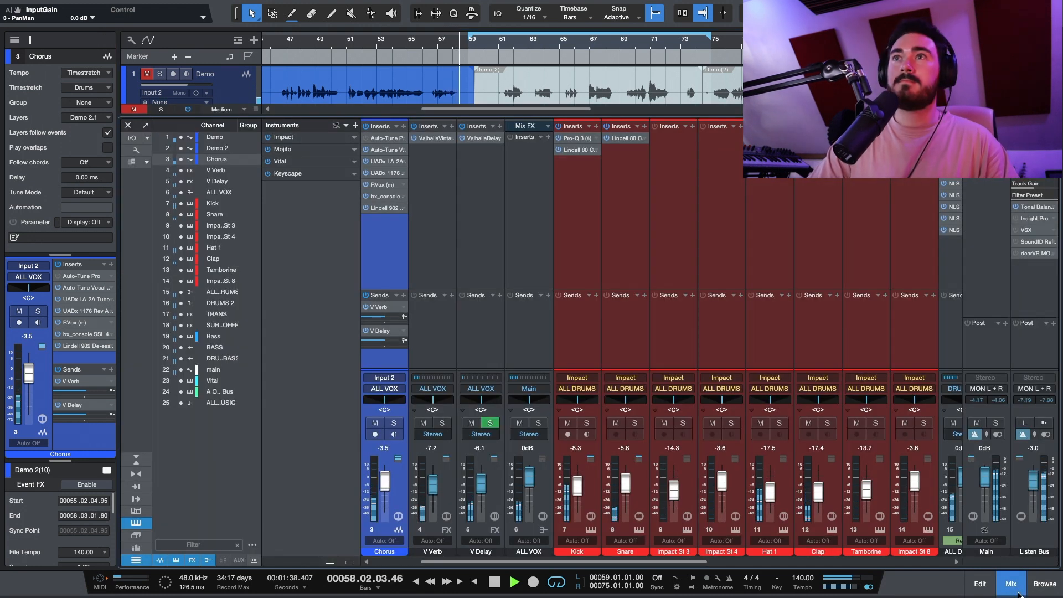
- Hide the mixer and enlarge the tracks to examine the Chorus vocal comp from bar 59 to 75
left_click(1018, 594)
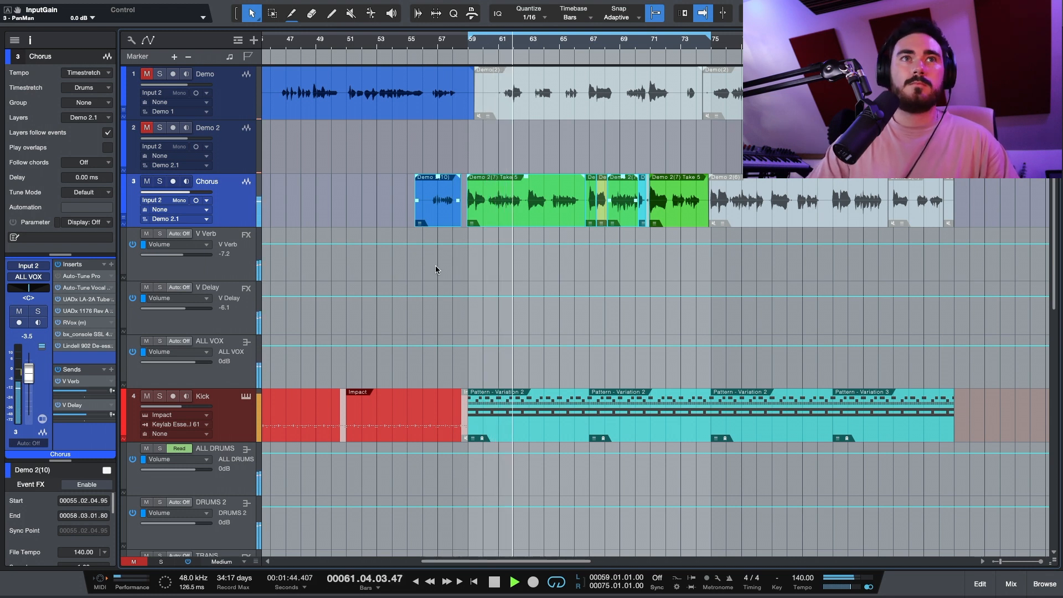
key("shift+e")
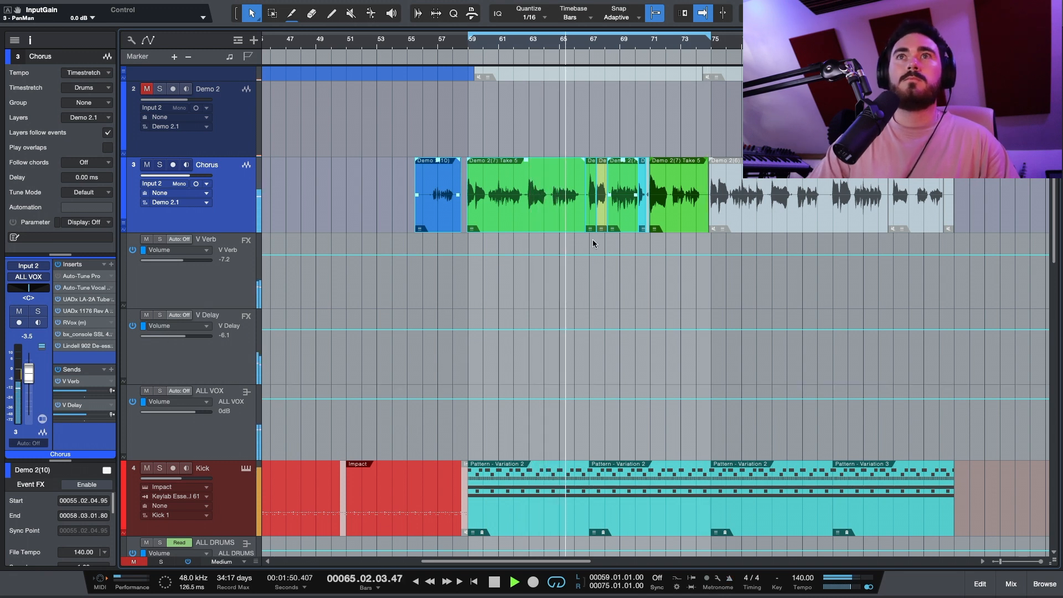
scroll(606, 229, "up", 8)
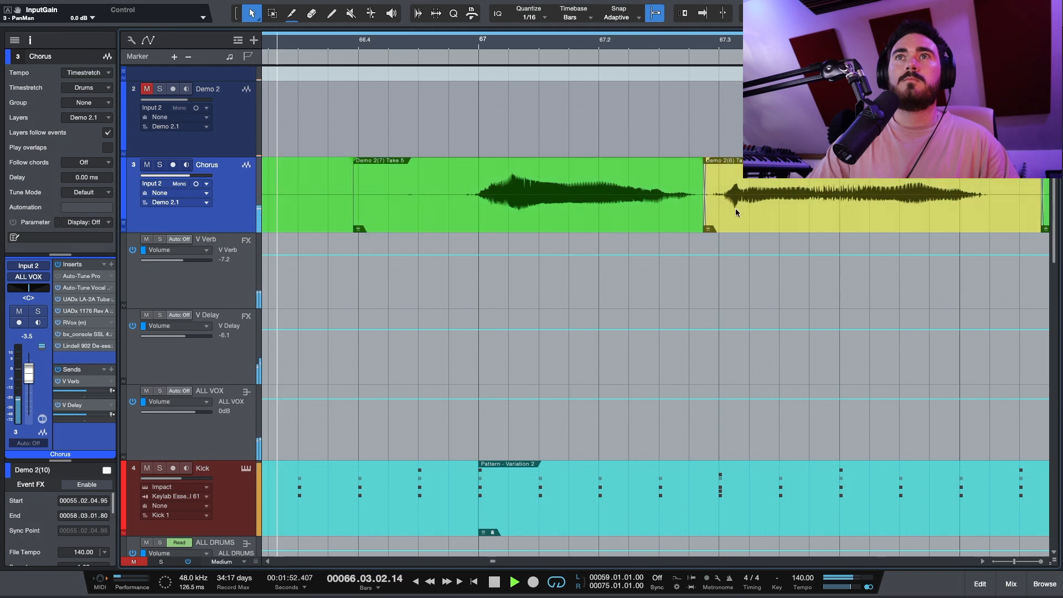
scroll(727, 235, "down", 4)
scroll(802, 224, "right", 10)
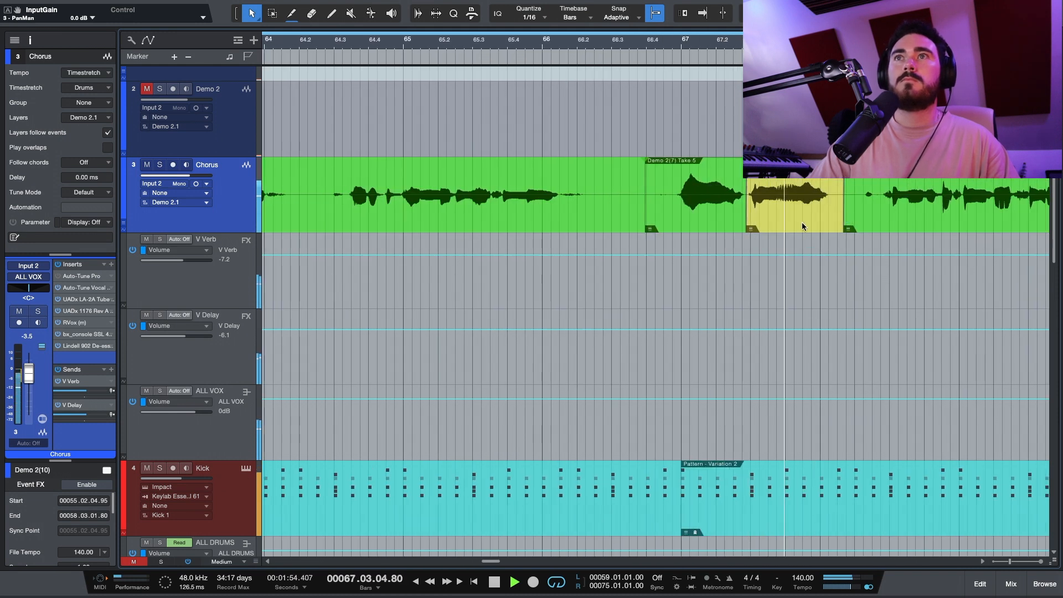
scroll(850, 237, "right", 6)
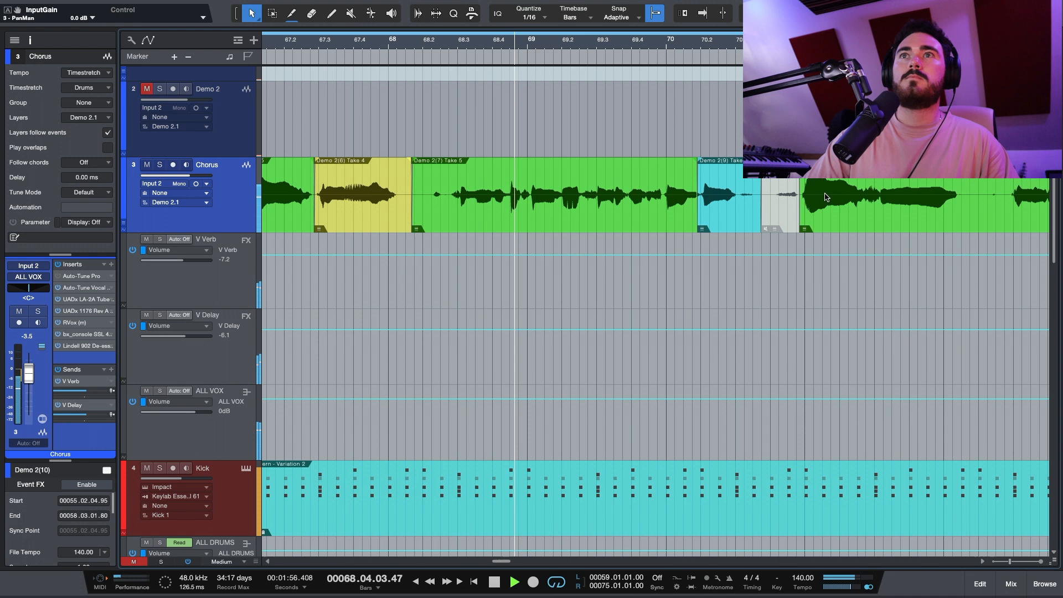
scroll(819, 188, "right", 8)
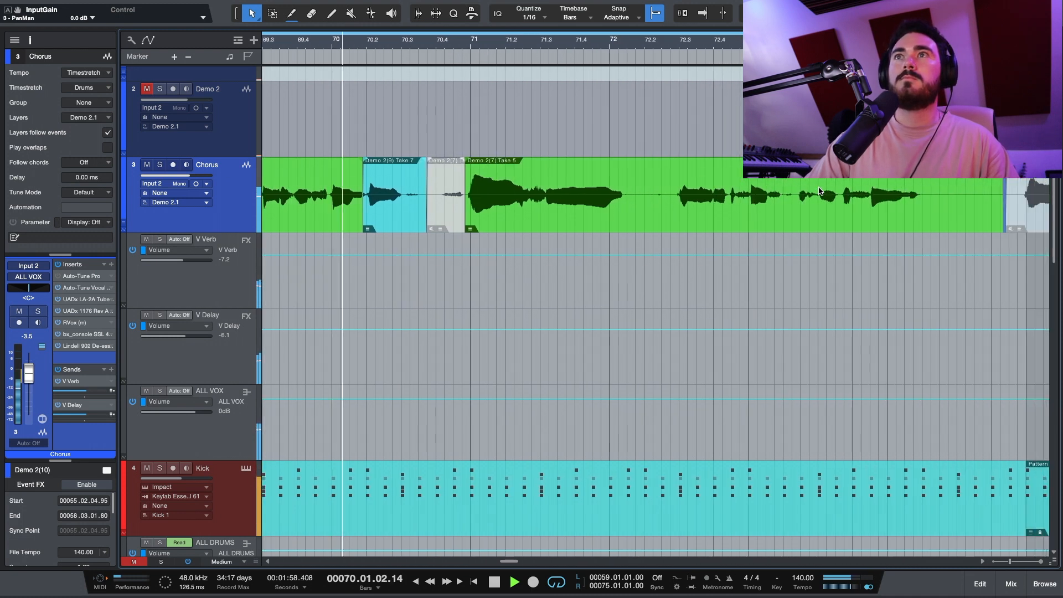
- Delete the small leftover sliver between the last Take 5 segment and the muted Demo 2(6) clip on the Chorus track
scroll(818, 188, "up", 4)
left_click(828, 200, "super")
key("BackSpace")
scroll(825, 205, "down", 5)
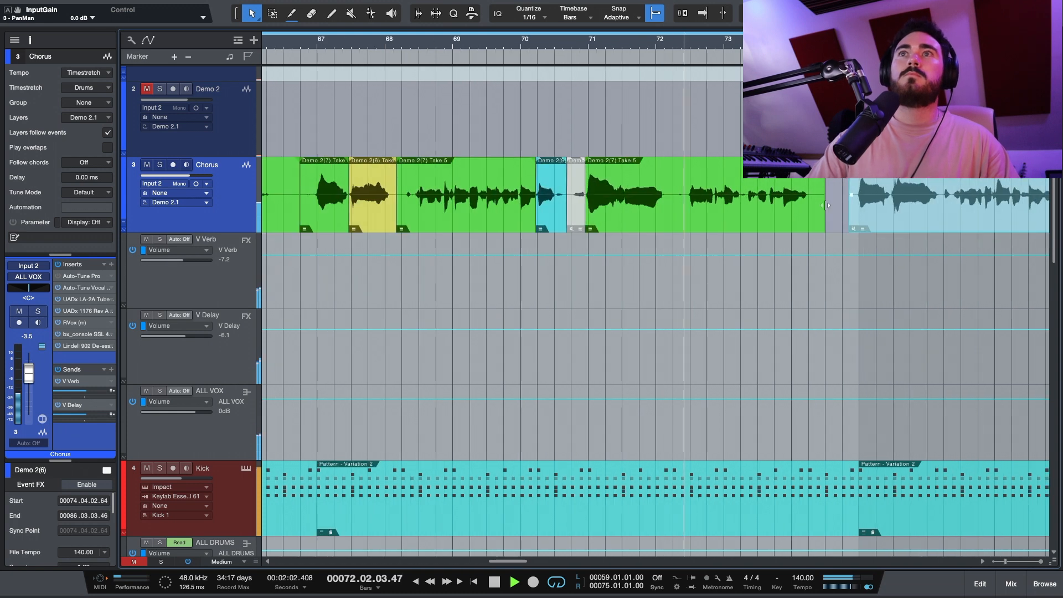
key("w")
left_click_drag(302, 201, 763, 194)
left_click(544, 136)
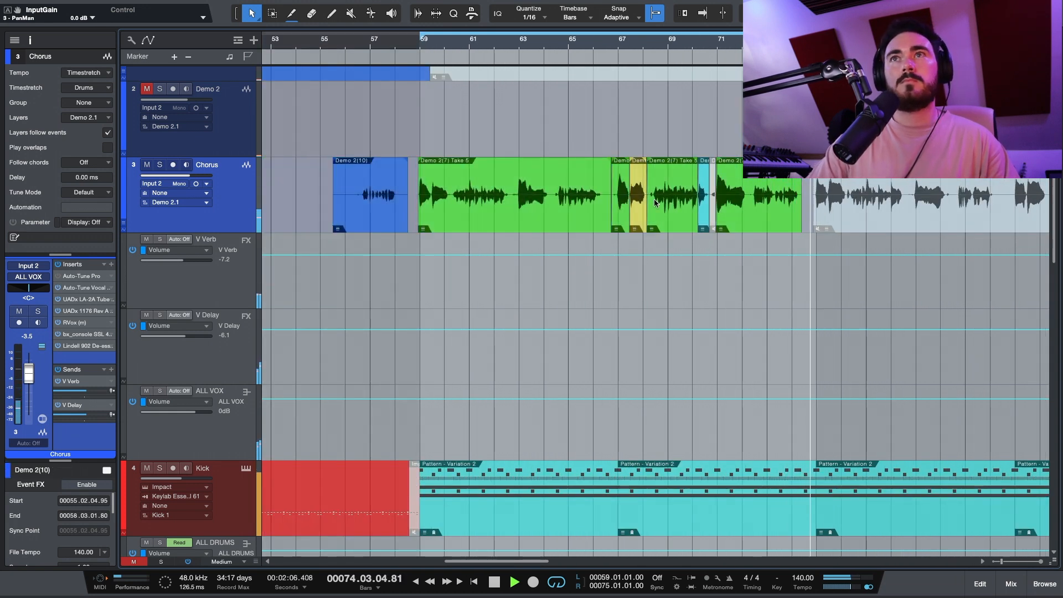
- Stop playback and expand the Chorus track's layers to examine Takes 1 to 8, leaving the layers collapsed again
key("space")
scroll(583, 237, "up", 5)
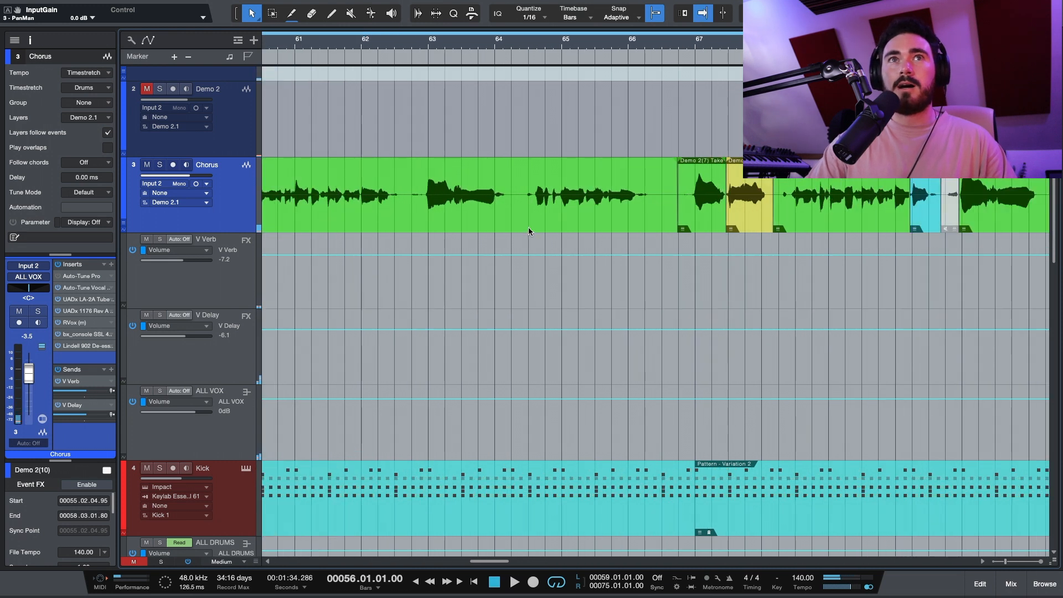
scroll(528, 227, "left", 1)
left_click(125, 223)
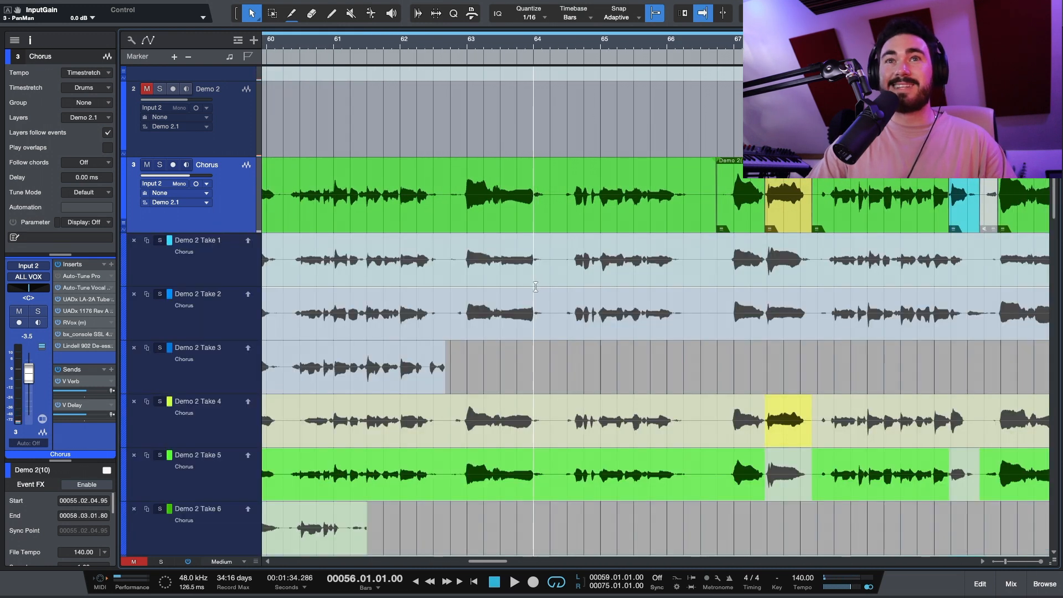
key("w")
scroll(564, 397, "down", 1)
scroll(564, 398, "down", 2)
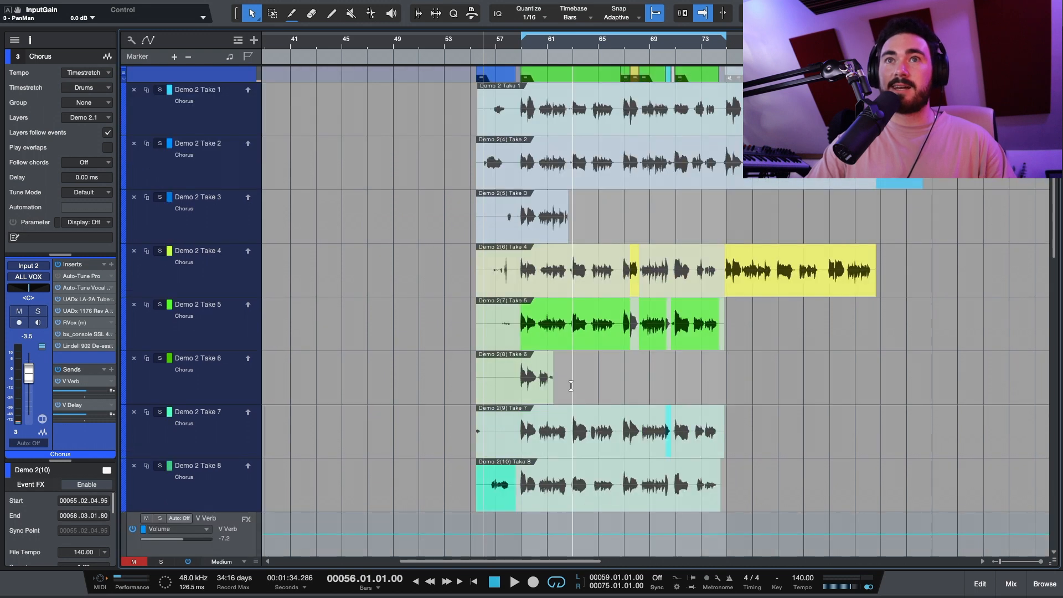
scroll(556, 324, "up", 3)
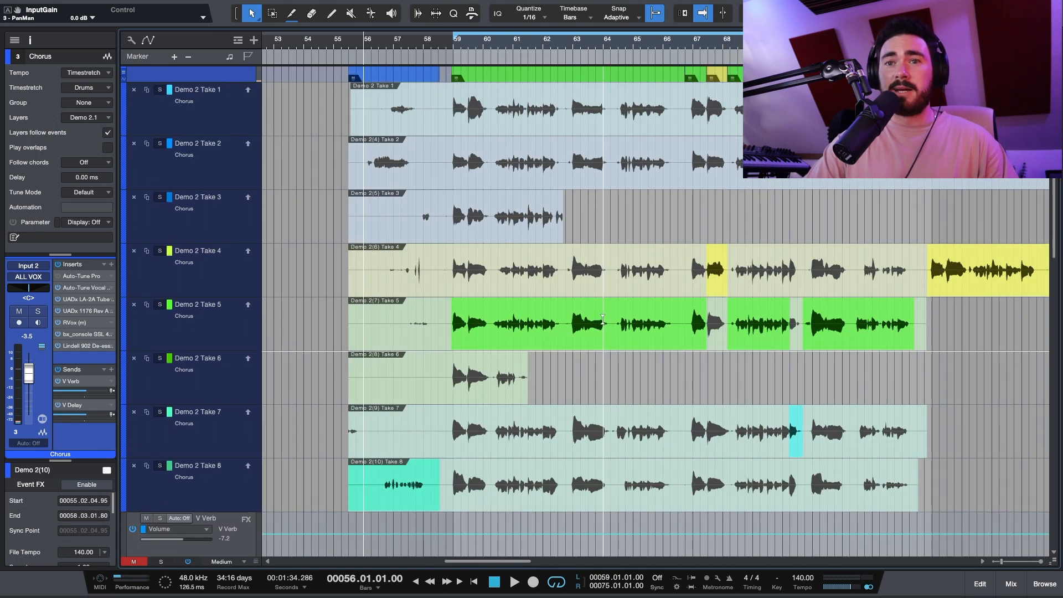
scroll(602, 324, "up", 3)
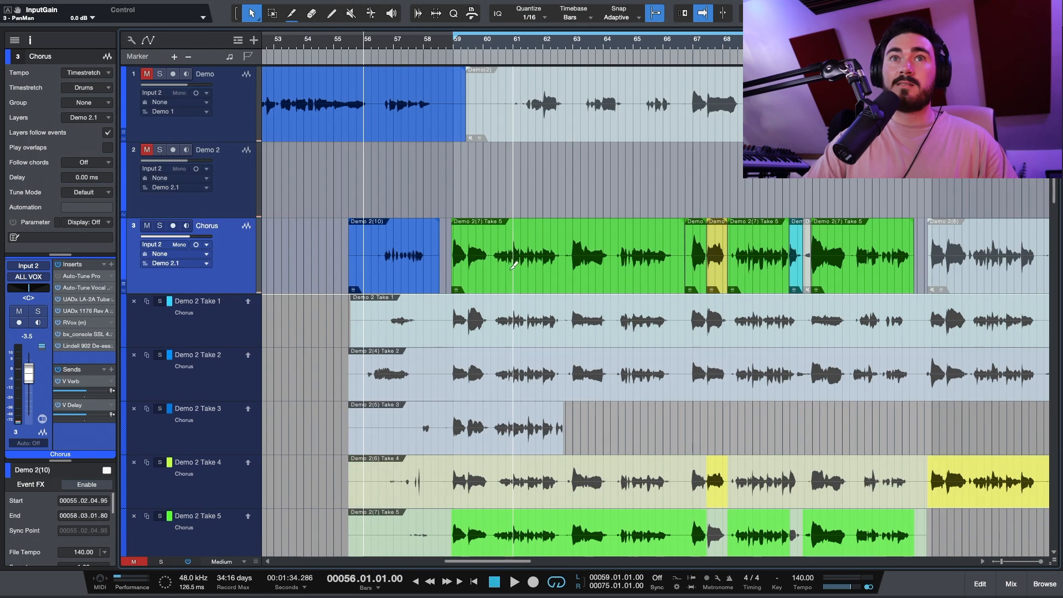
left_click(123, 282)
- Examine the joins between takes around bars 66 to 71 and select the comped Chorus clips
scroll(680, 261, "up", 5)
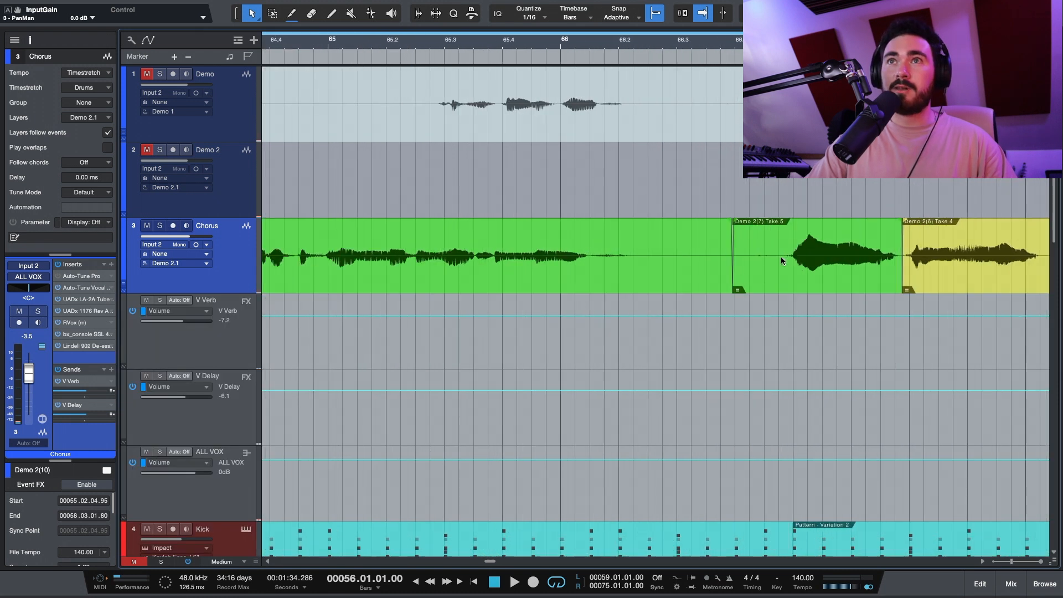
scroll(866, 270, "down", 6)
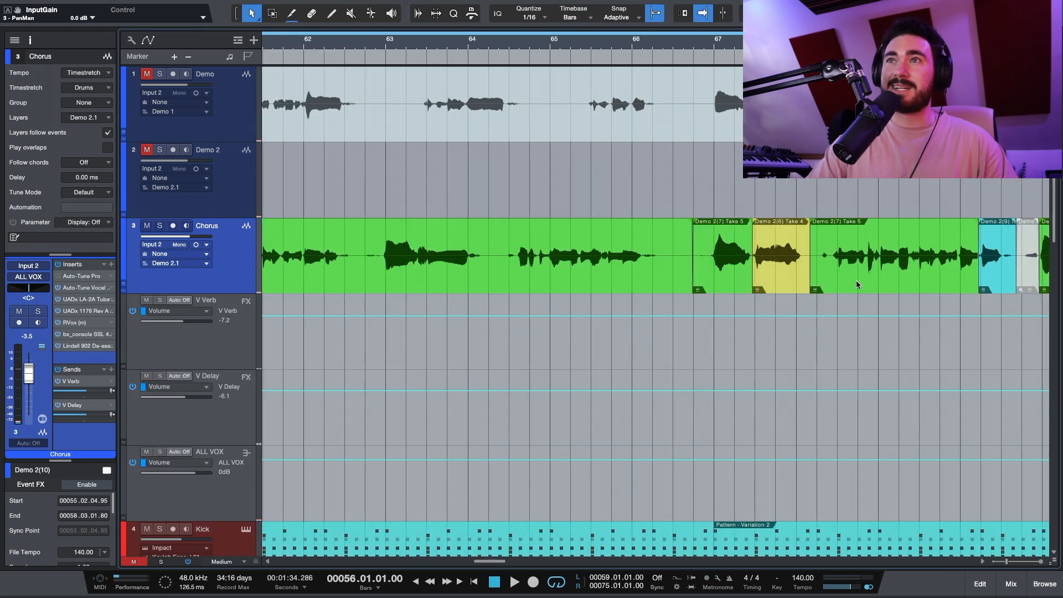
scroll(771, 281, "up", 5)
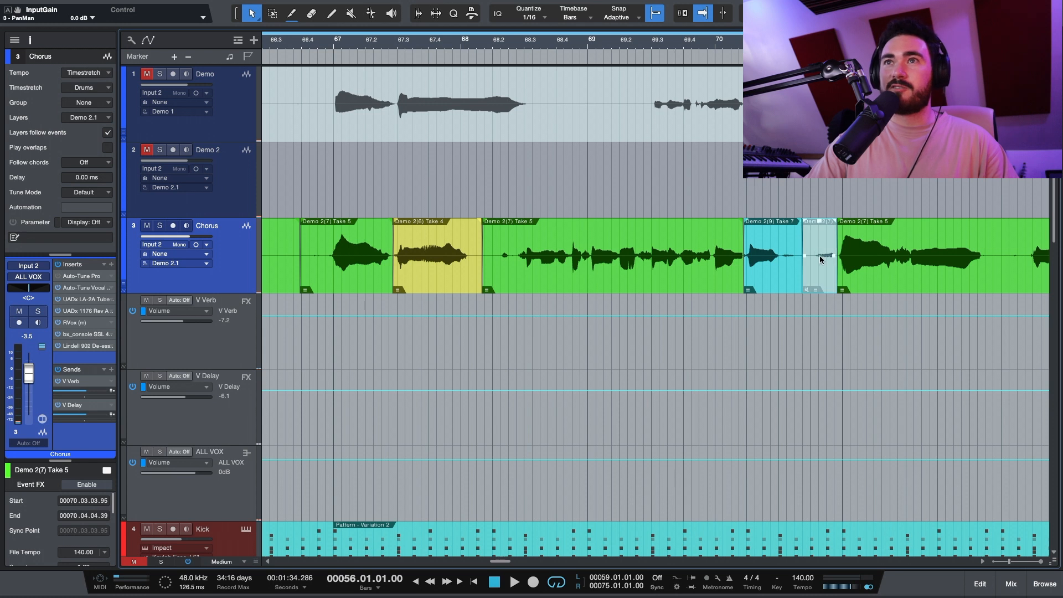
scroll(807, 276, "down", 8)
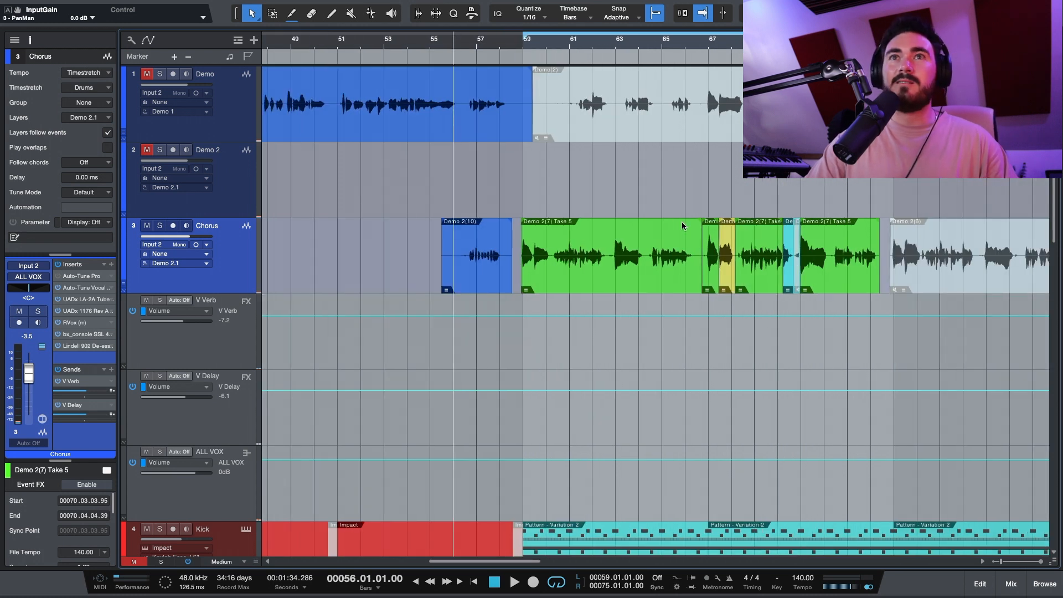
left_click(486, 207)
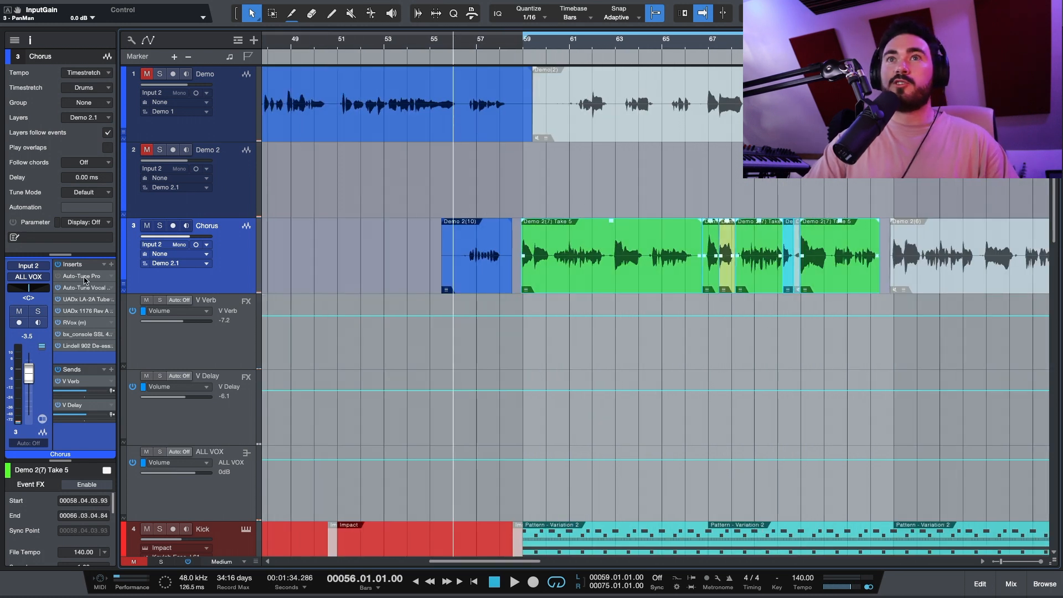
- Look at the Auto-Tune Pro insert on the Chorus channel and close it again
double_click(82, 276)
left_click(798, 214)
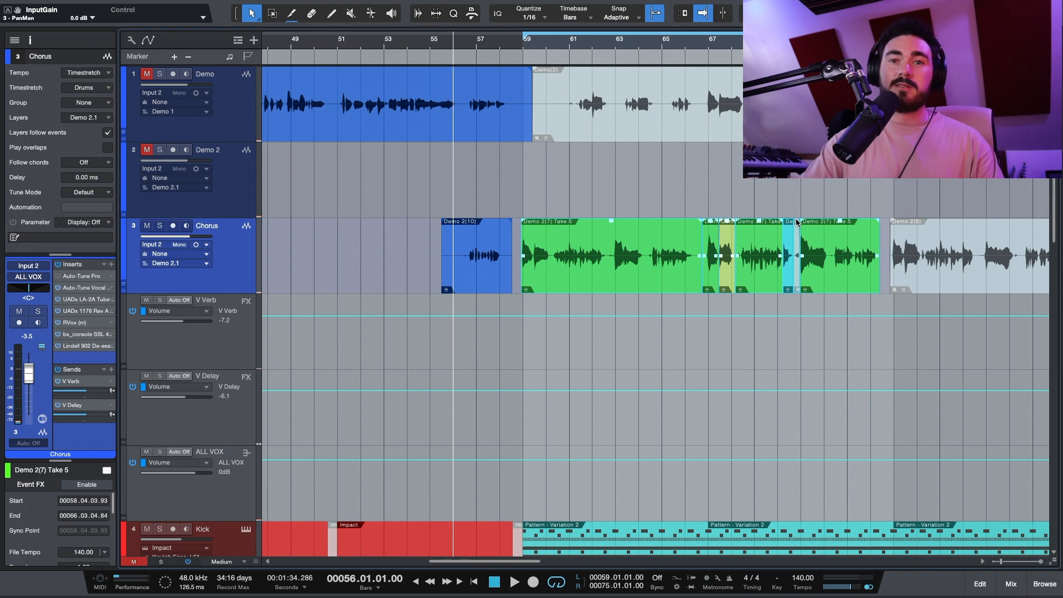
- Select all comped Chorus clips from bar 59 to 75 and apply Melodyne to them
left_click(545, 210)
left_click_drag(515, 215, 880, 249)
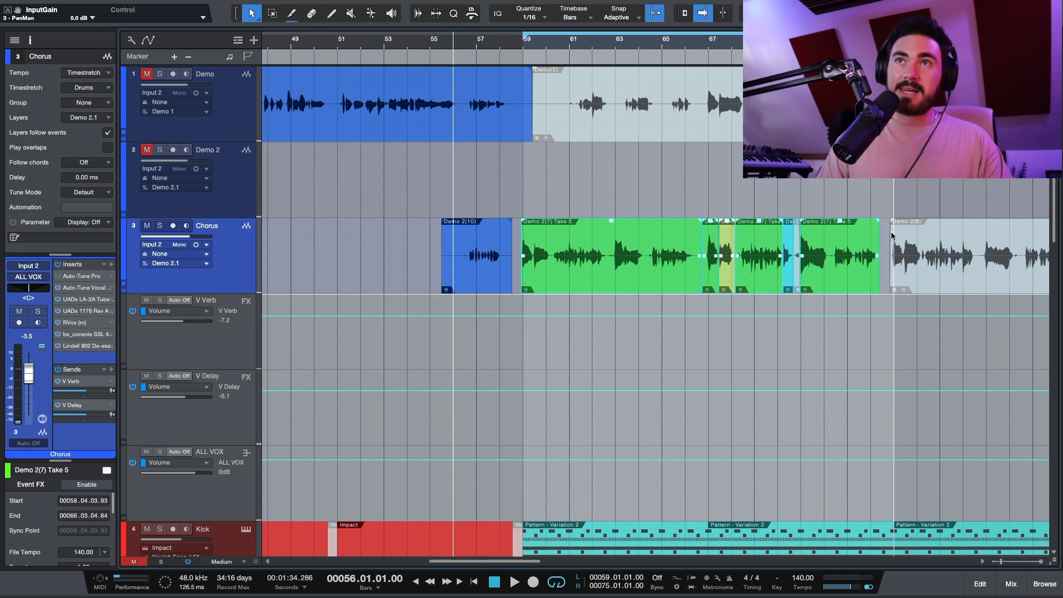
key("ctrl+m")
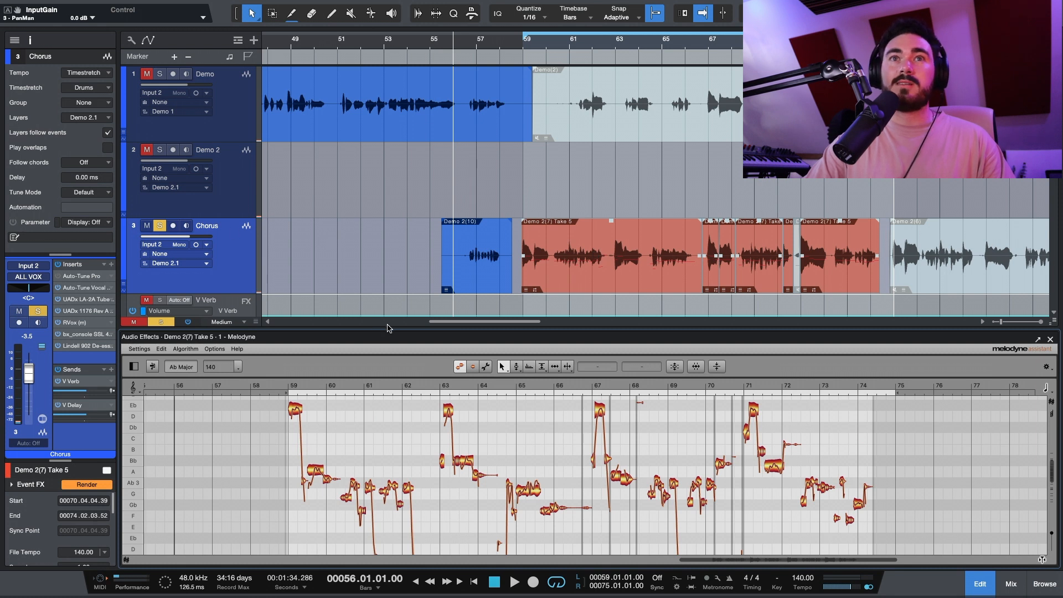
- Enlarge the Melodyne editor to nearly the full window height, with the vocal notes from bar 59 shown up close
left_click_drag(395, 331, 437, 169)
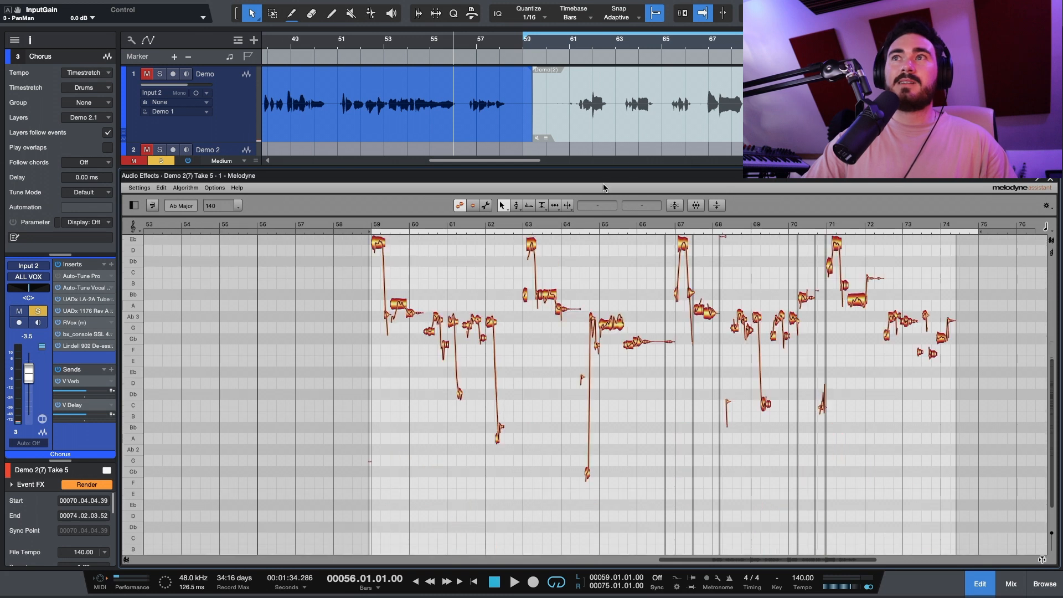
left_click_drag(600, 168, 600, 88)
scroll(411, 261, "up", 1)
scroll(410, 257, "up", 2)
scroll(396, 296, "up", 4)
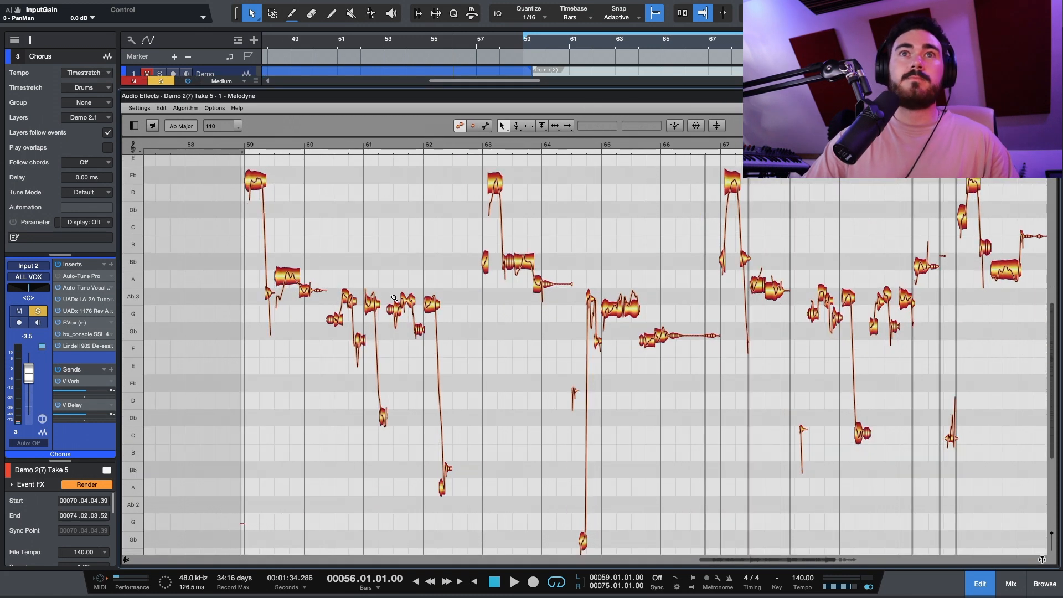
scroll(324, 287, "left", 2)
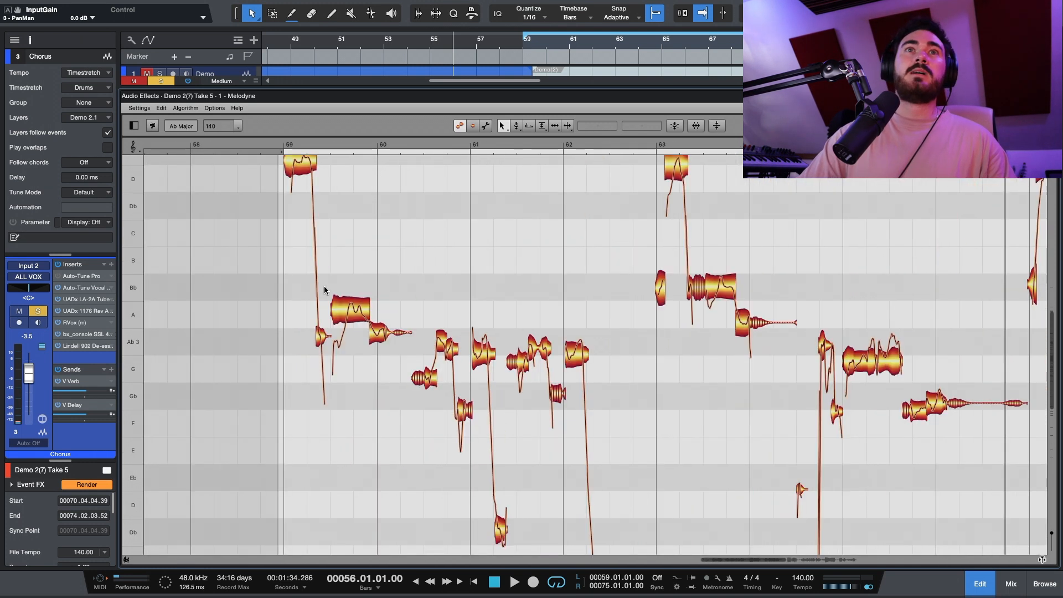
scroll(325, 287, "up", 1)
- Place the playhead just before bar 59 in Melodyne and briefly preview the vocal
left_click(209, 144)
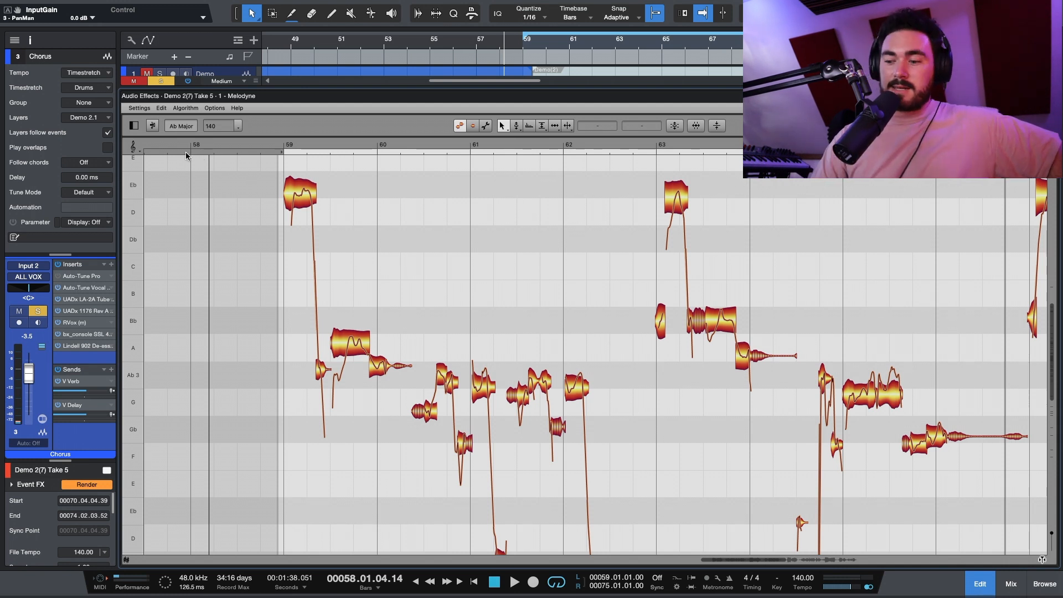
key("space")
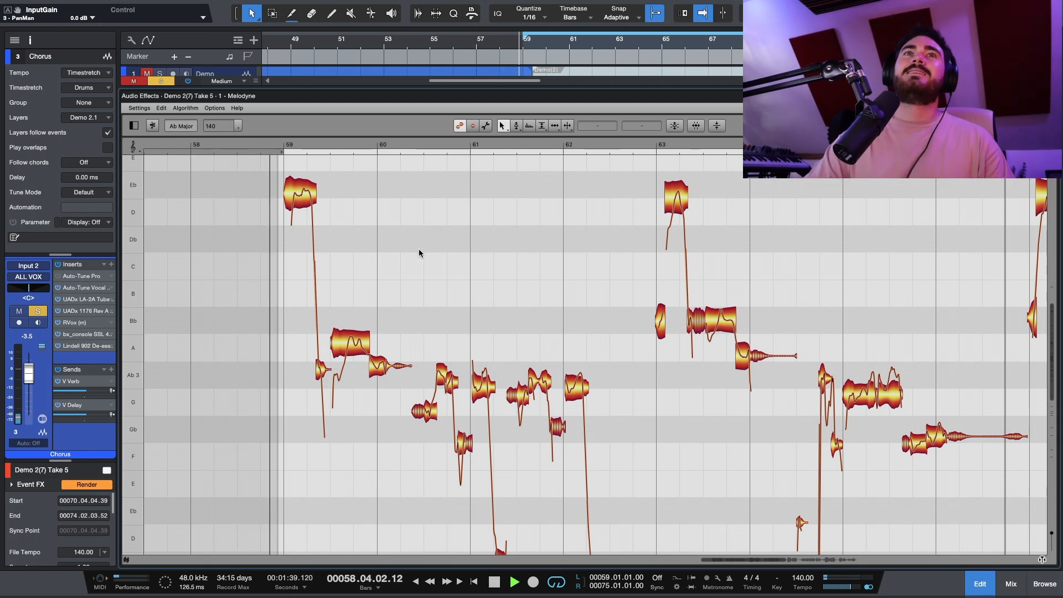
key("space")
- Clear the solo on the ALL VOX bus, reopen the first Take 5 clip in Melodyne and solo the Chorus track
key("F2")
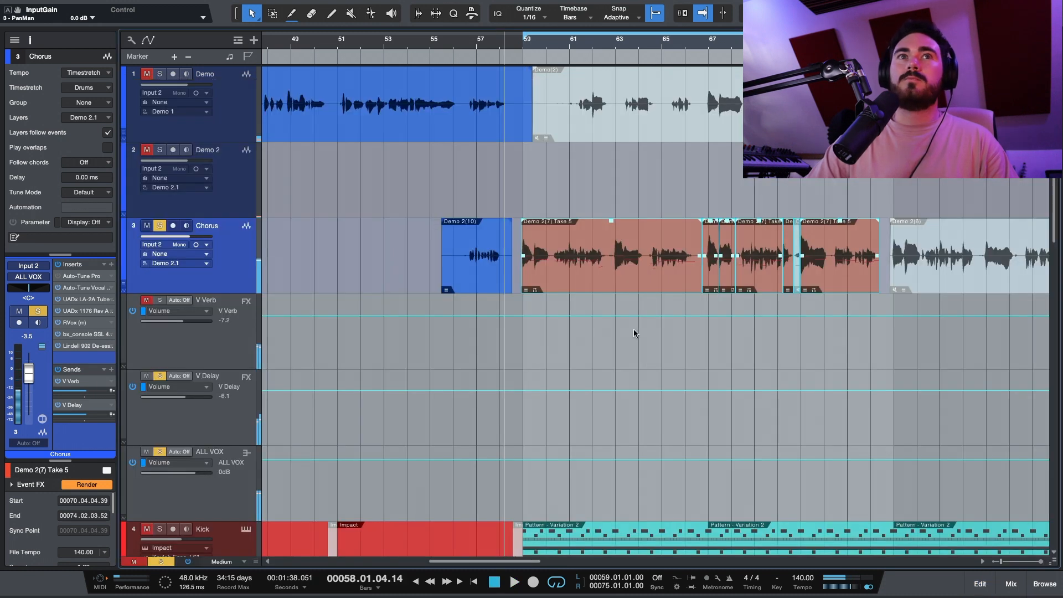
left_click(161, 461)
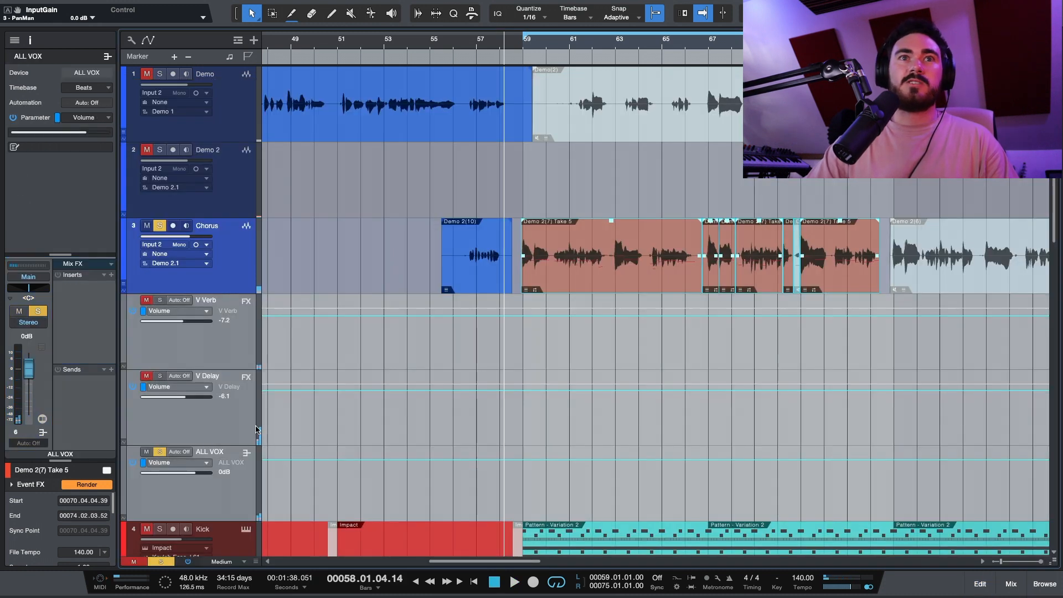
double_click(598, 244)
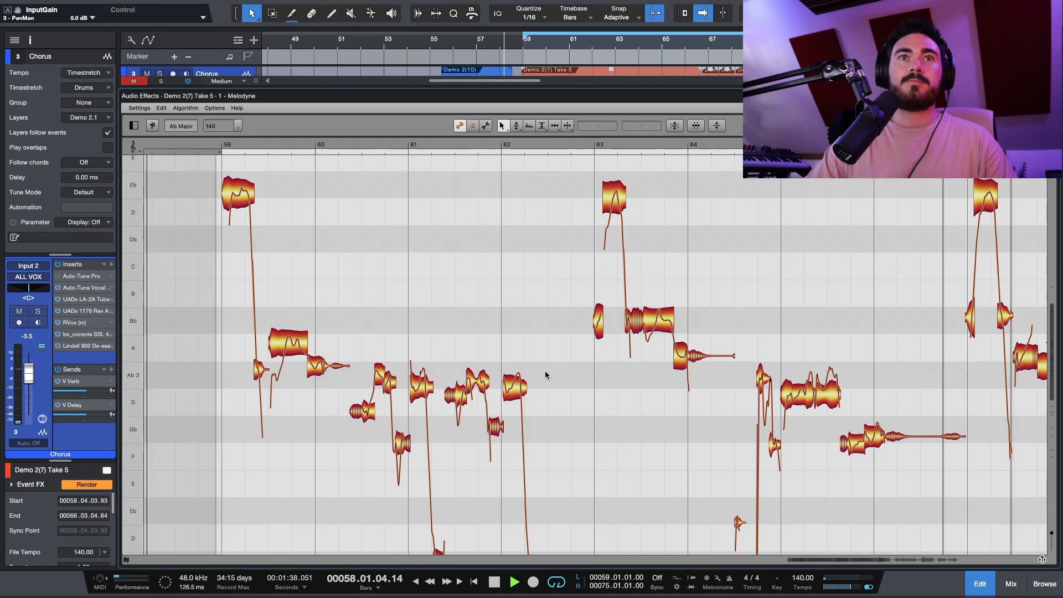
left_click(35, 310)
- Play the soloed Chorus vocal from bar 58 to hear its original pitch, and stop playback
key("space")
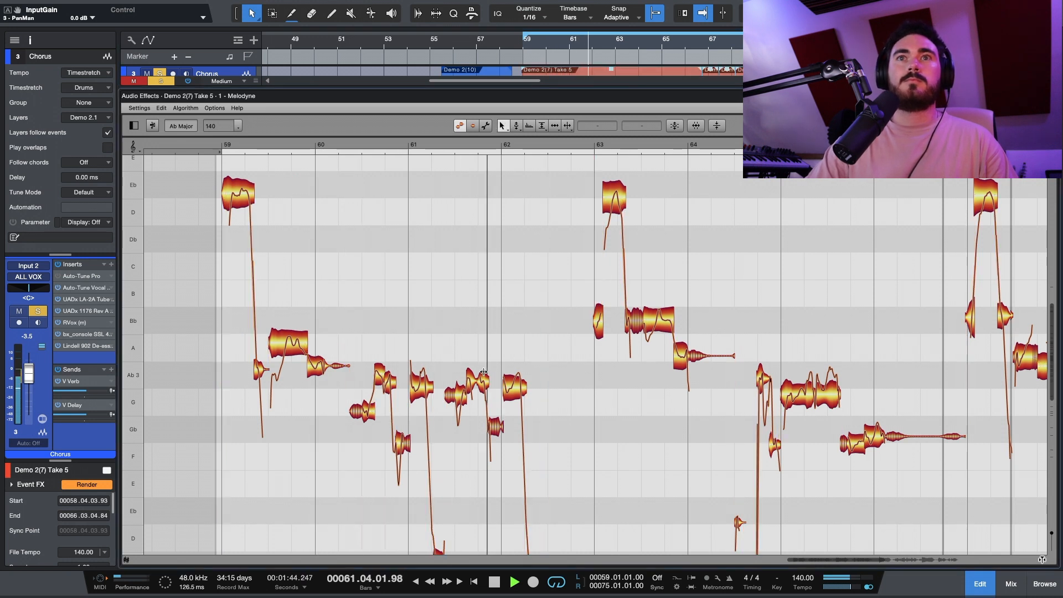
key("space")
scroll(483, 379, "down", 1)
scroll(483, 379, "up", 1)
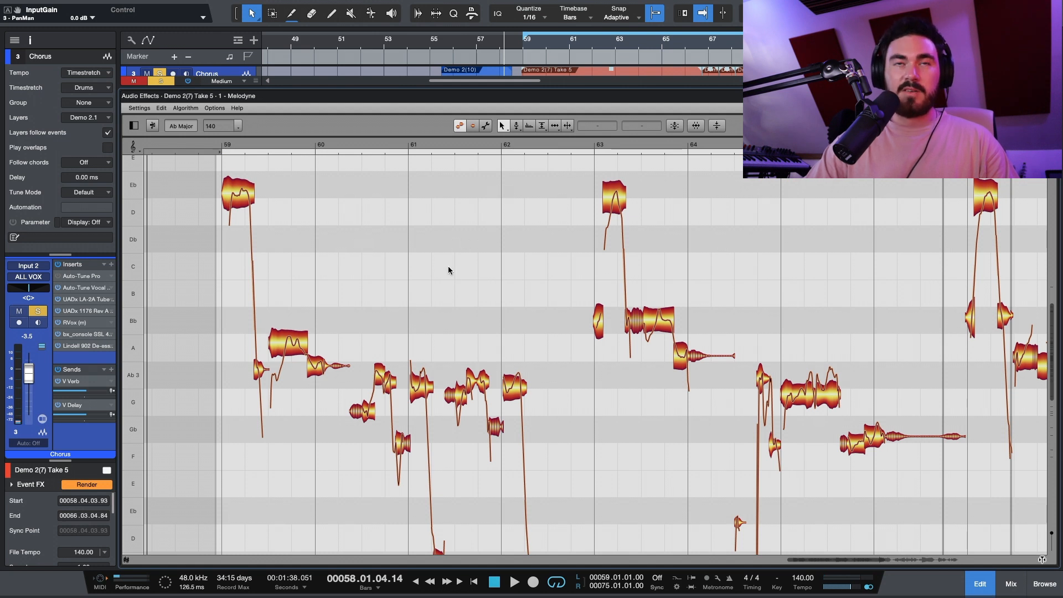
- Compare Melodyne's main tool with the Pitch Tool, leave the Pitch Tool active and play the vocal from bar 58
left_click(515, 126)
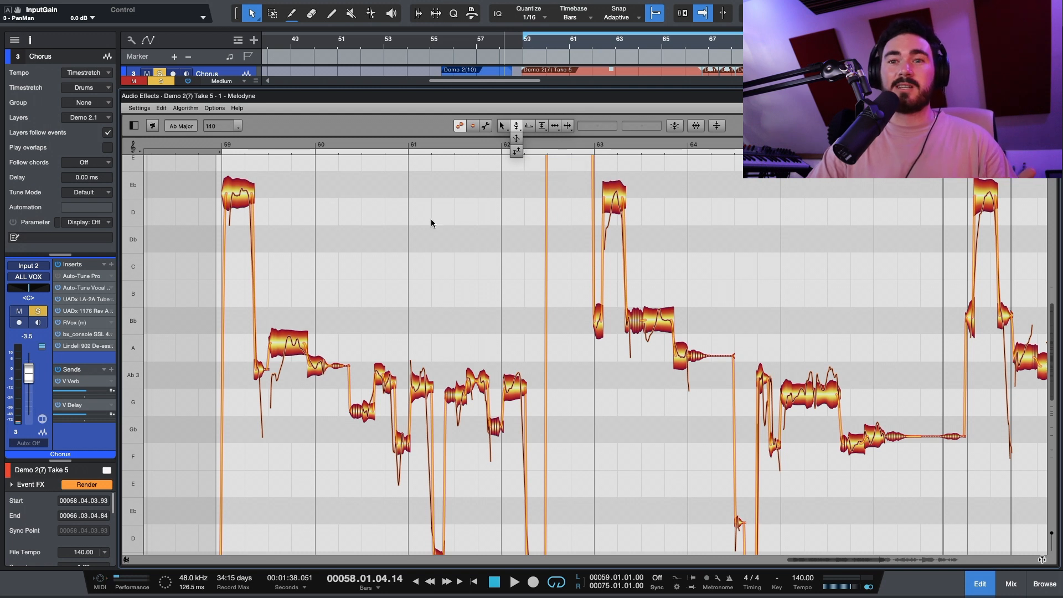
left_click(503, 127)
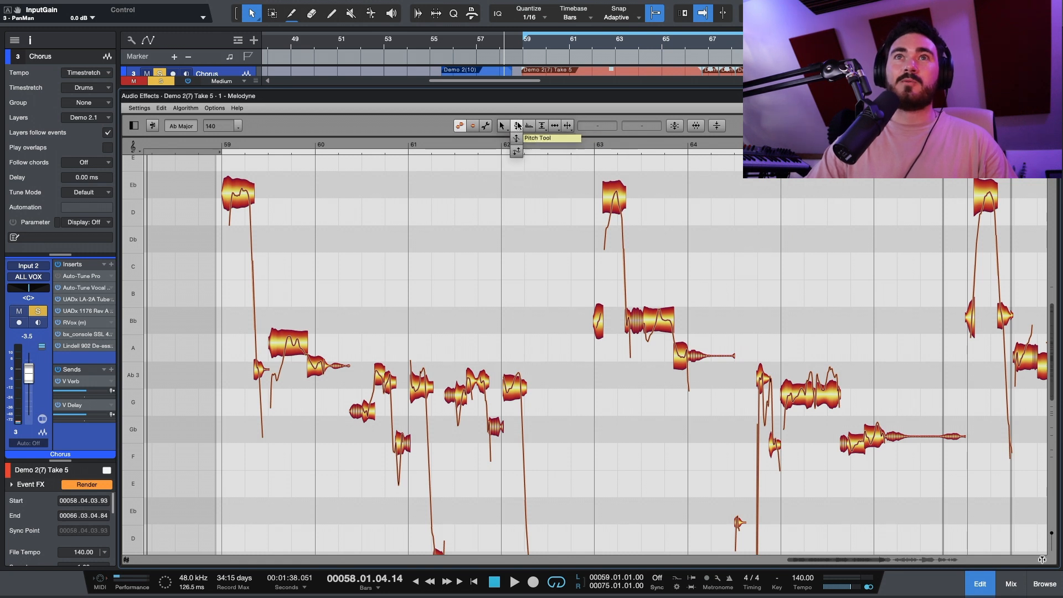
key("F2")
key("F1")
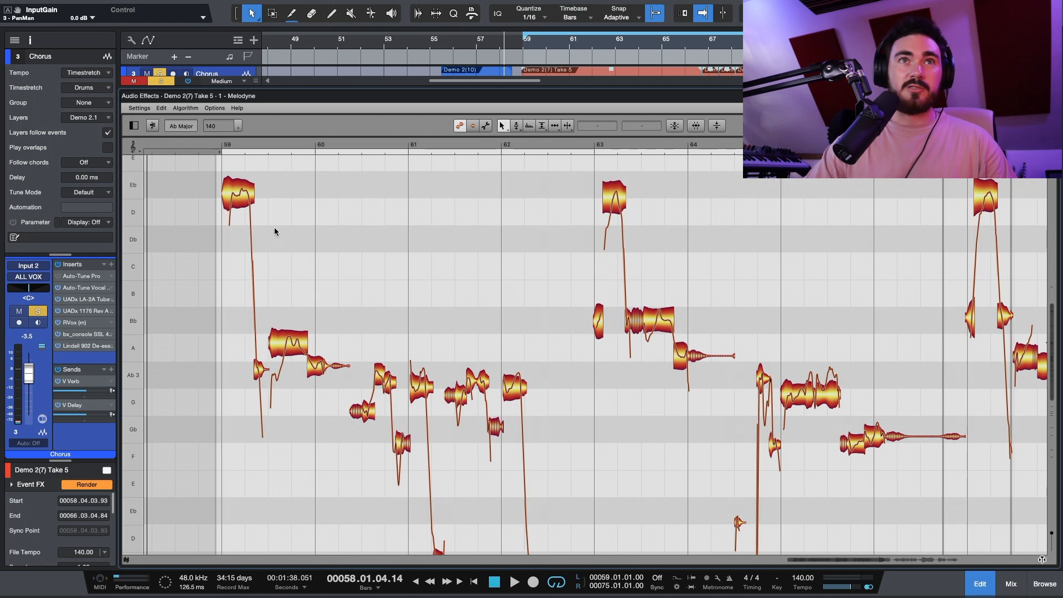
key("F2")
key("space")
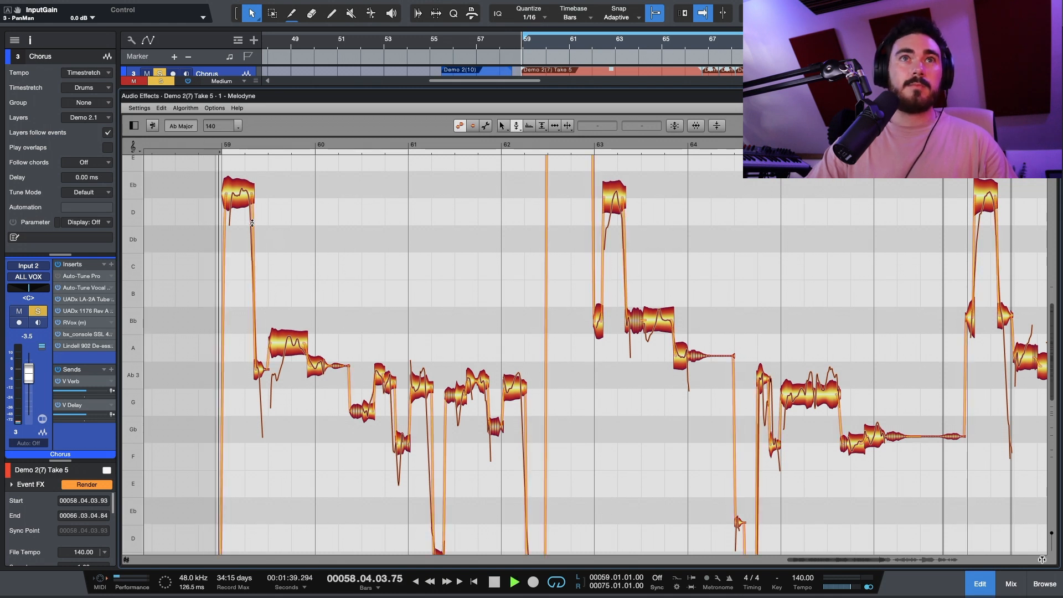
- Try a pitch correction on the first note at bar 59, undo it and replay the phrase to compare
key("space")
left_click(233, 198)
key("space")
key("super+z")
key("space")
key("space")
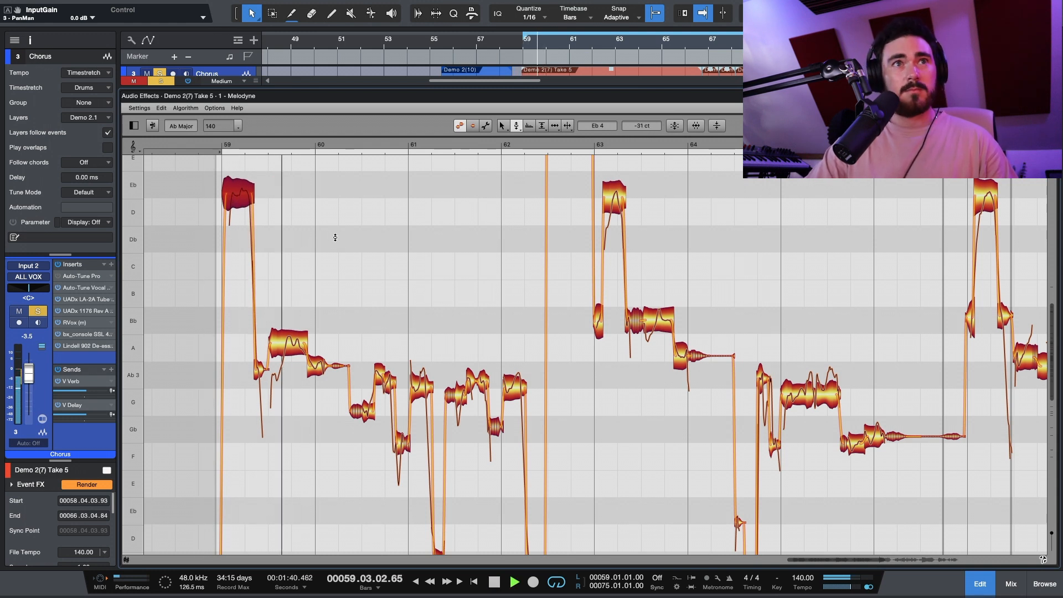
left_click(335, 237)
key("space")
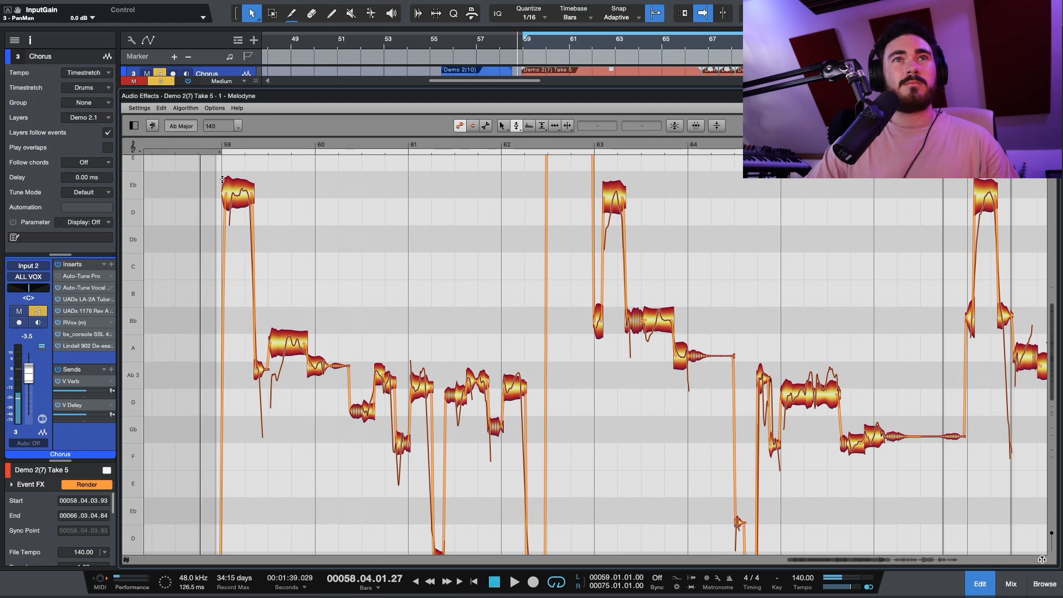
- Try raising the first note at bar 59 to Eb 4 at 0 ct, preview it and undo the correction
left_click(245, 200)
left_click_drag(245, 201, 242, 193)
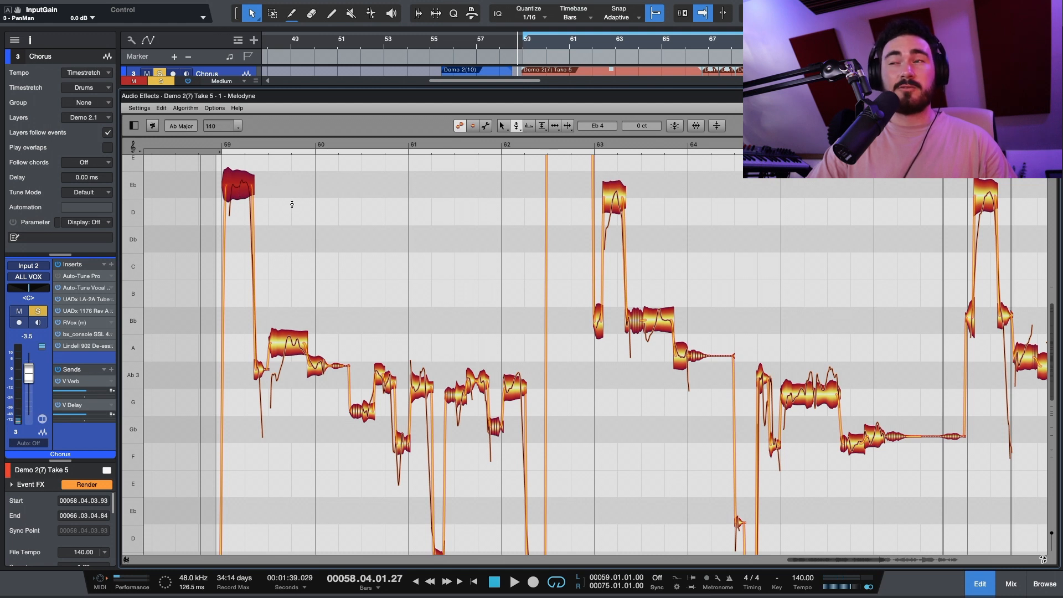
key("space")
key("space")
key("super+z")
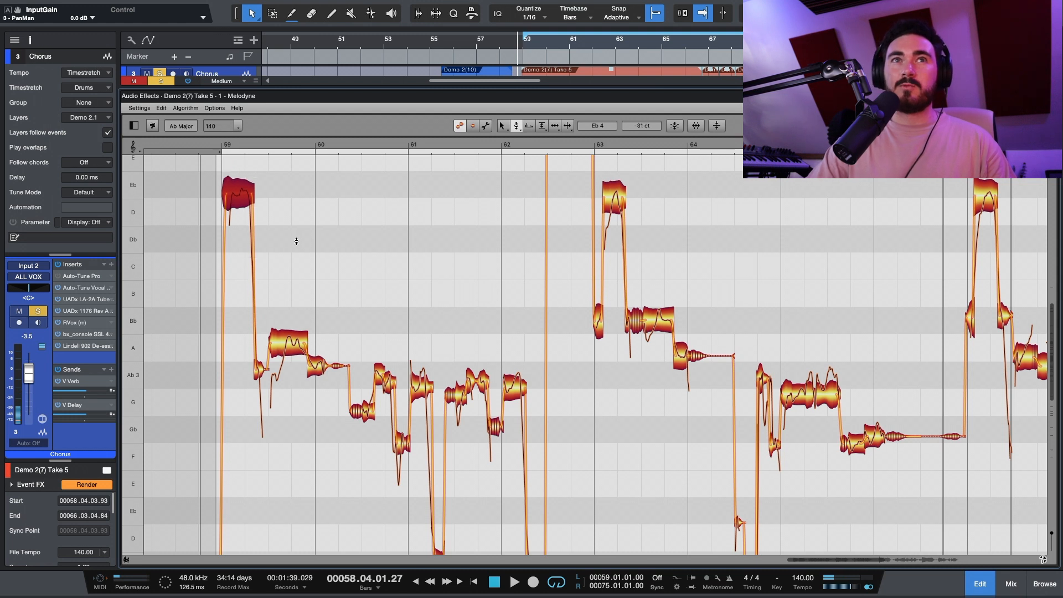
left_click(299, 237)
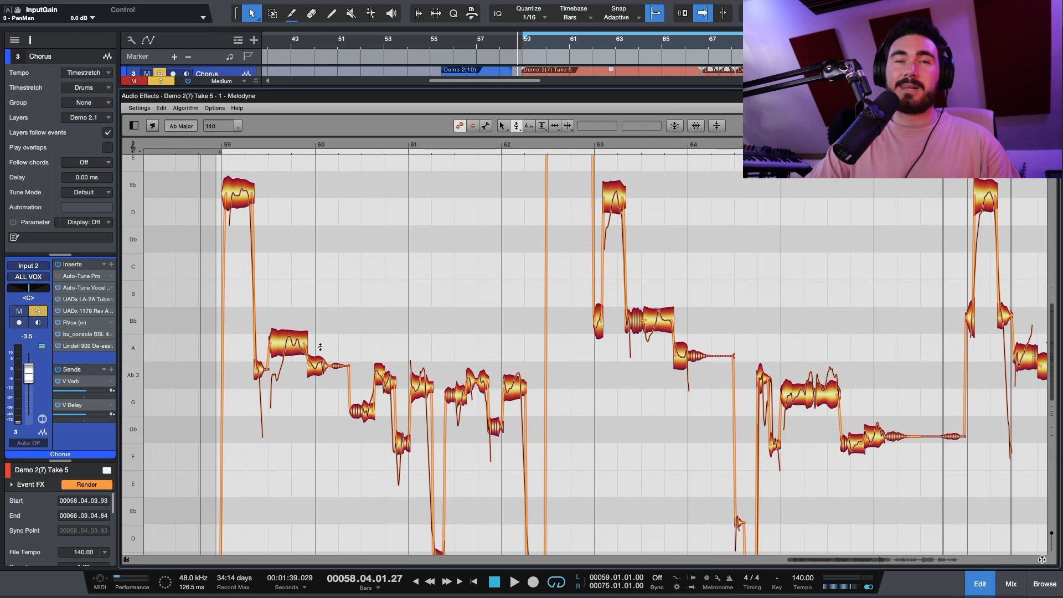
- Snap the two long notes around the start of bar 60 to A and Ab 3, and play from bar 59
left_click(203, 145)
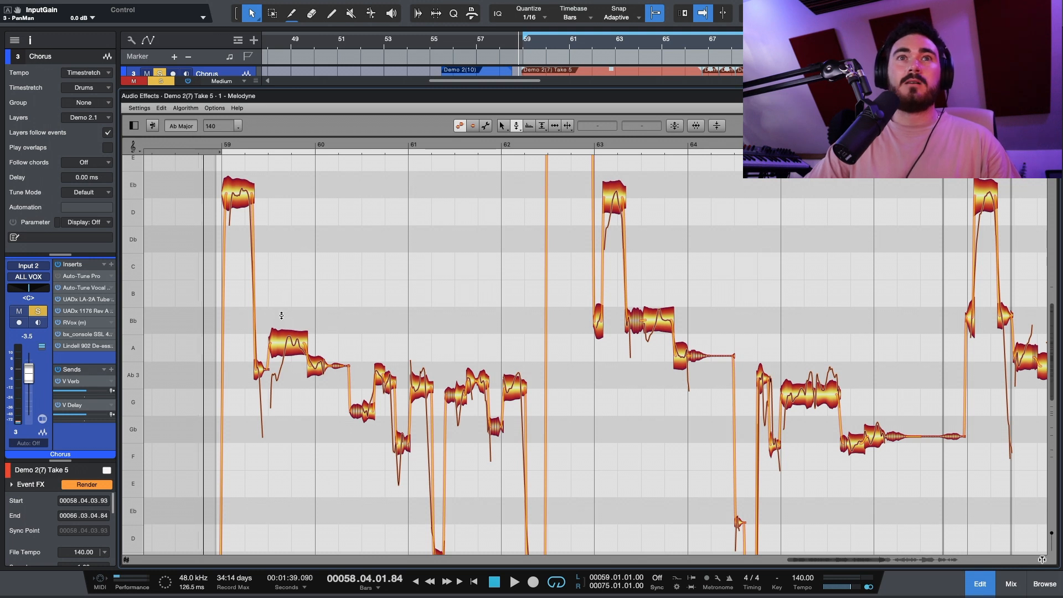
scroll(395, 369, "down", 2)
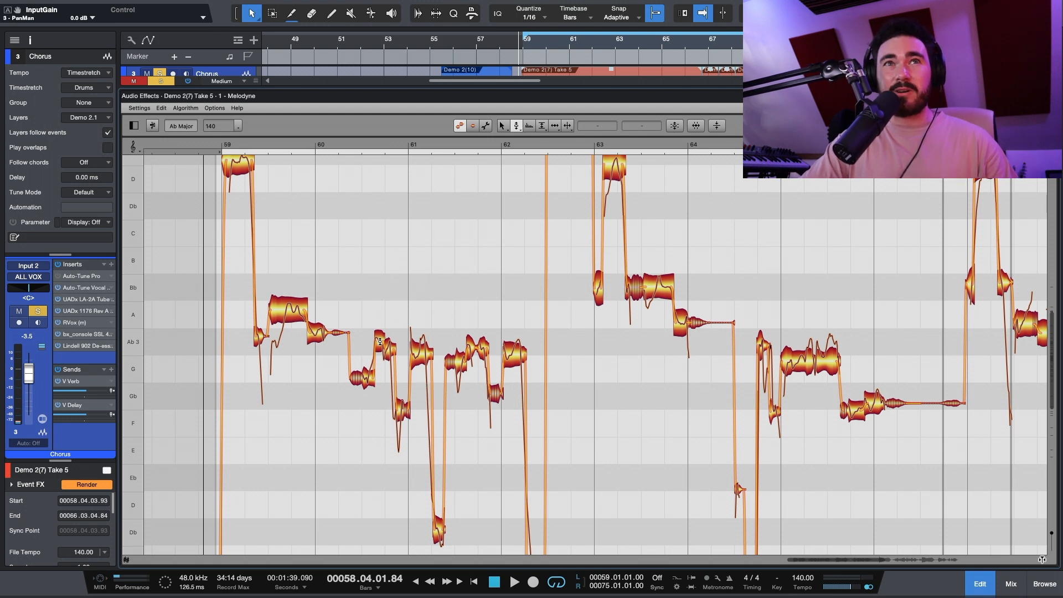
scroll(380, 342, "up", 1)
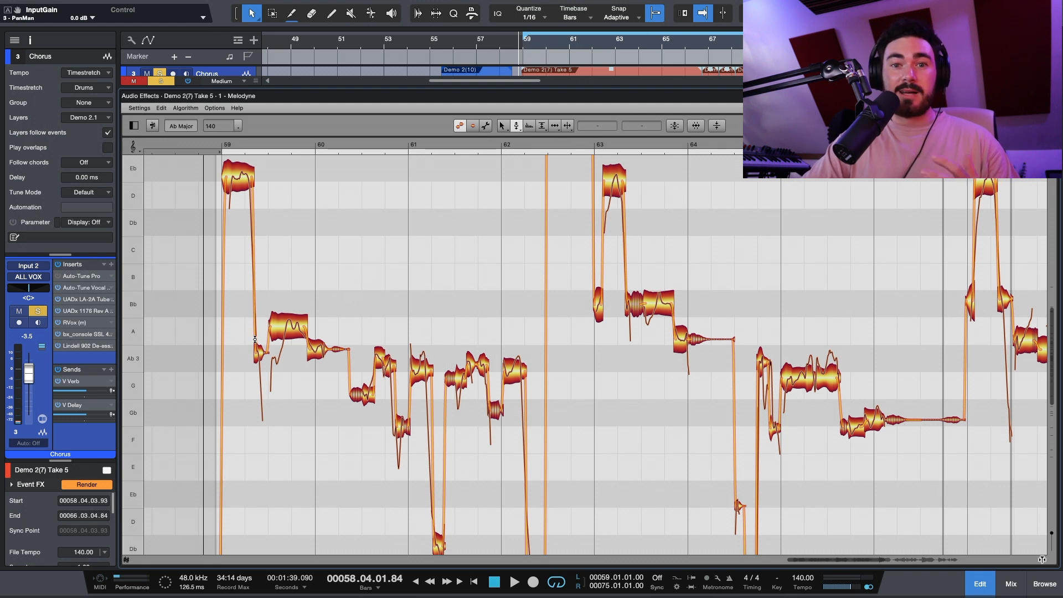
key("space")
double_click(292, 331)
double_click(316, 351)
left_click(221, 143)
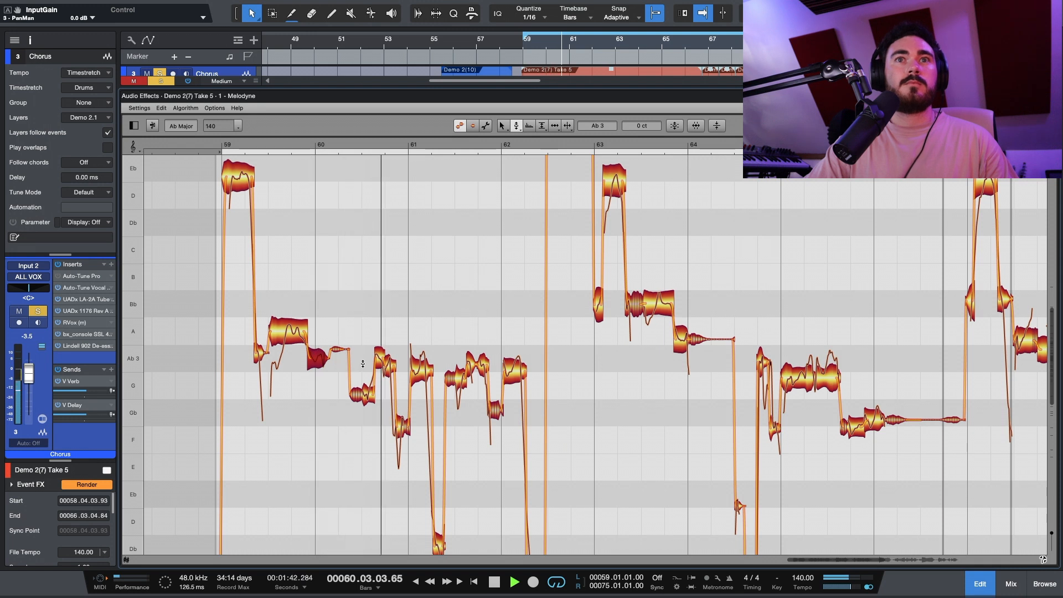
- Play through bars 60 and 61 and check the low Db note in bar 61
scroll(460, 515, "down", 2)
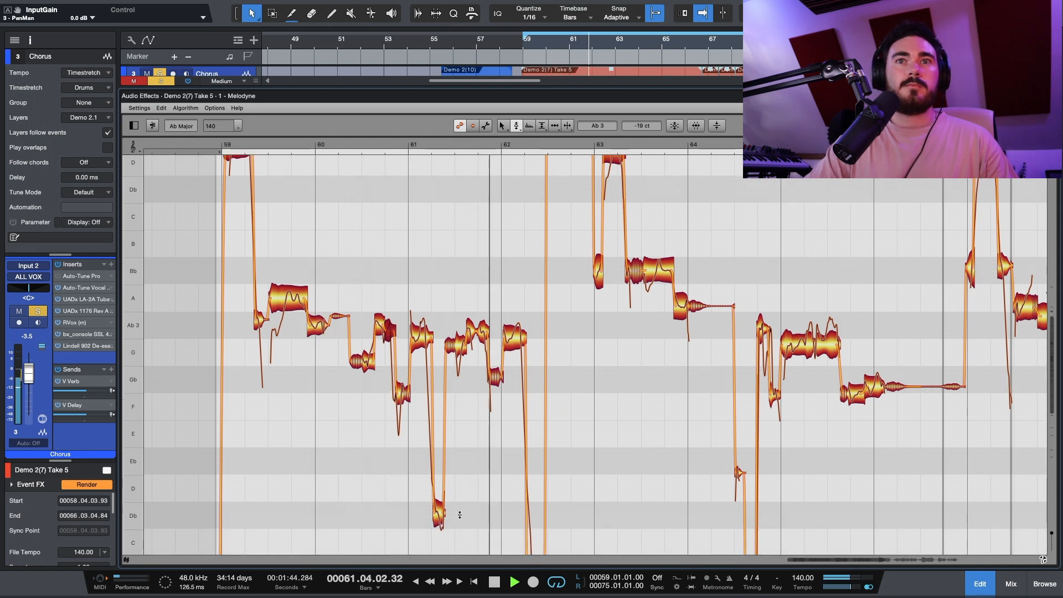
key("space")
key("space")
scroll(476, 410, "down", 2)
left_click(439, 481)
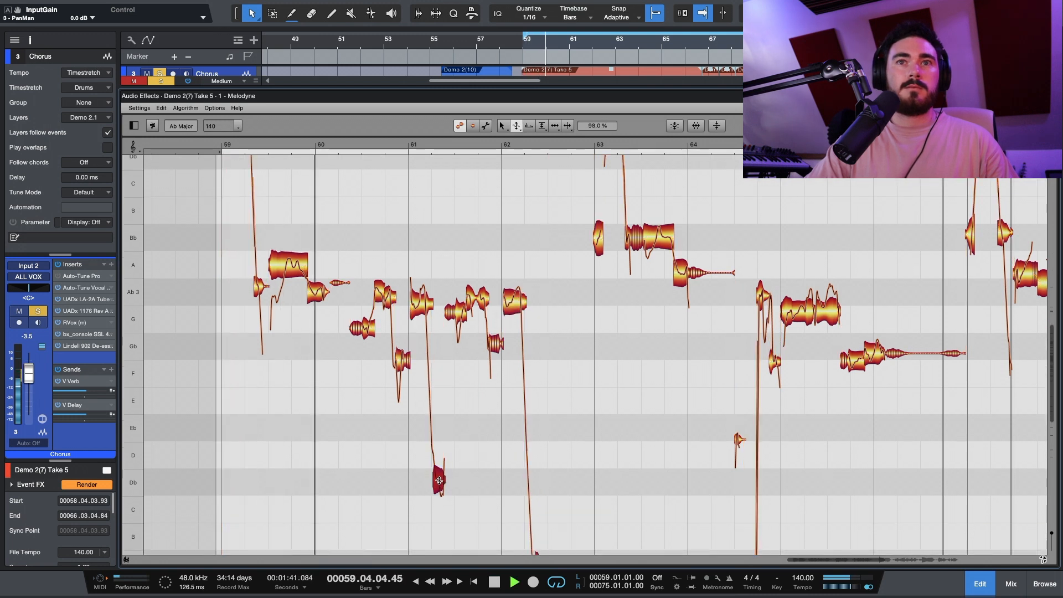
left_click(470, 485)
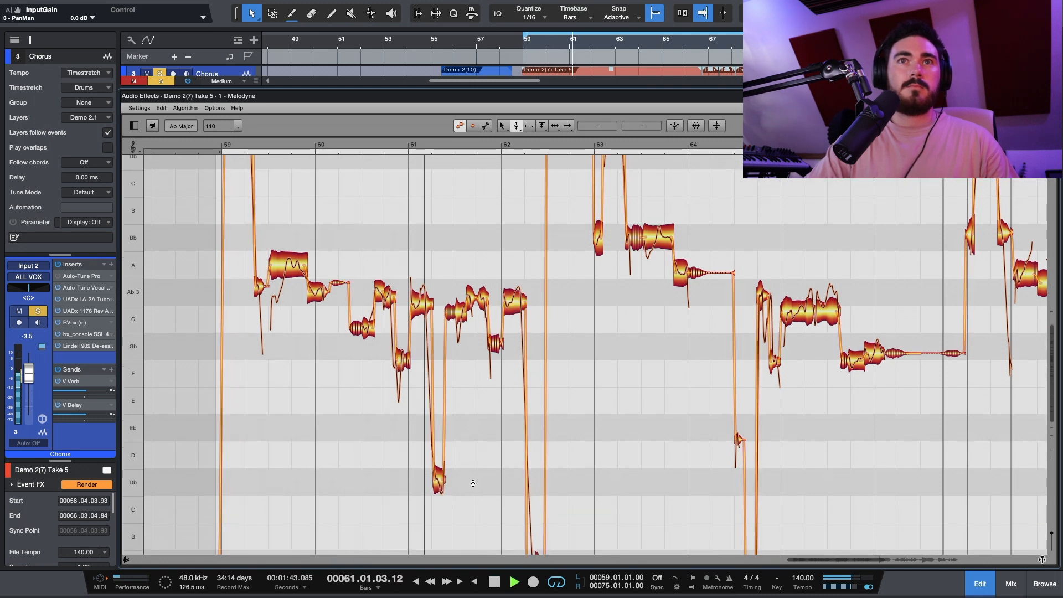
- Raise the note shortly before bar 62 to Ab 3 and the G 3 note in bar 60 to -21 ct
left_click(481, 299)
key("space")
key("space")
left_click(361, 327)
left_click_drag(361, 327, 362, 325)
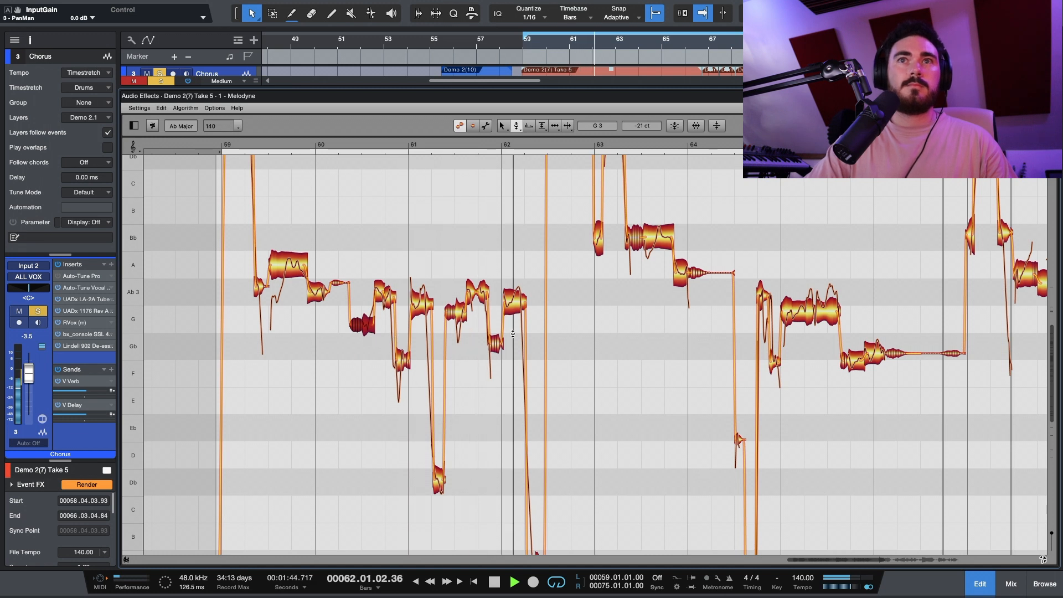
- Try raising the low note in bar 62 toward Bb, play it back and undo the move
scroll(560, 347, "down", 3)
key("space")
left_click(553, 518)
key("space")
key("space")
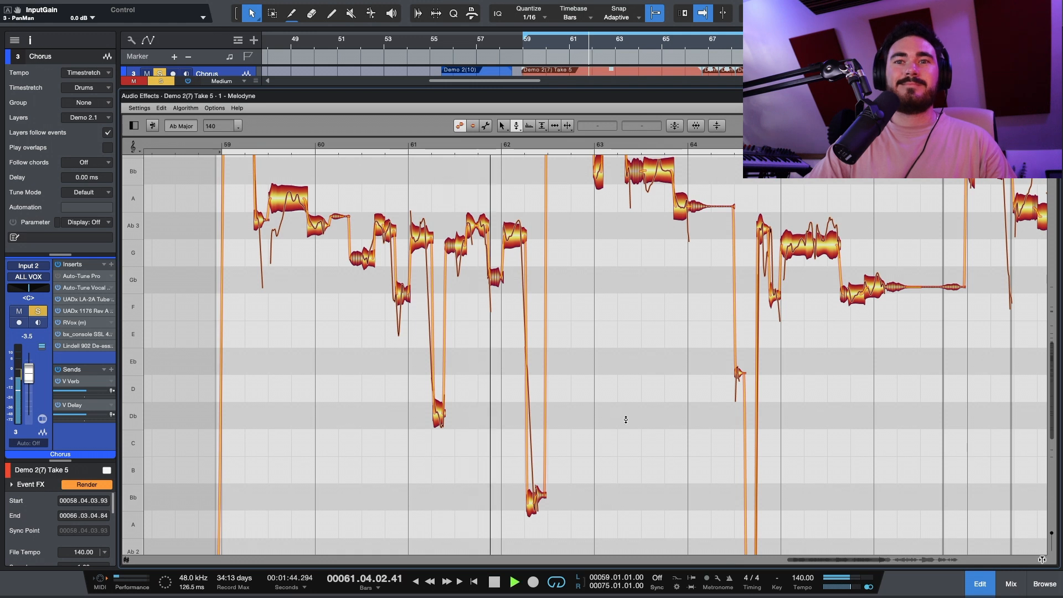
key("super+z")
key("space")
key("space")
- Try lowering the low A note in bar 62, undo that, then lower its Bb tail and play the phrase
scroll(559, 493, "down", 1)
left_click(529, 492)
left_click_drag(529, 492, 530, 506)
key("super+z")
left_click_drag(538, 465, 538, 481)
left_click(581, 463)
key("space")
key("space")
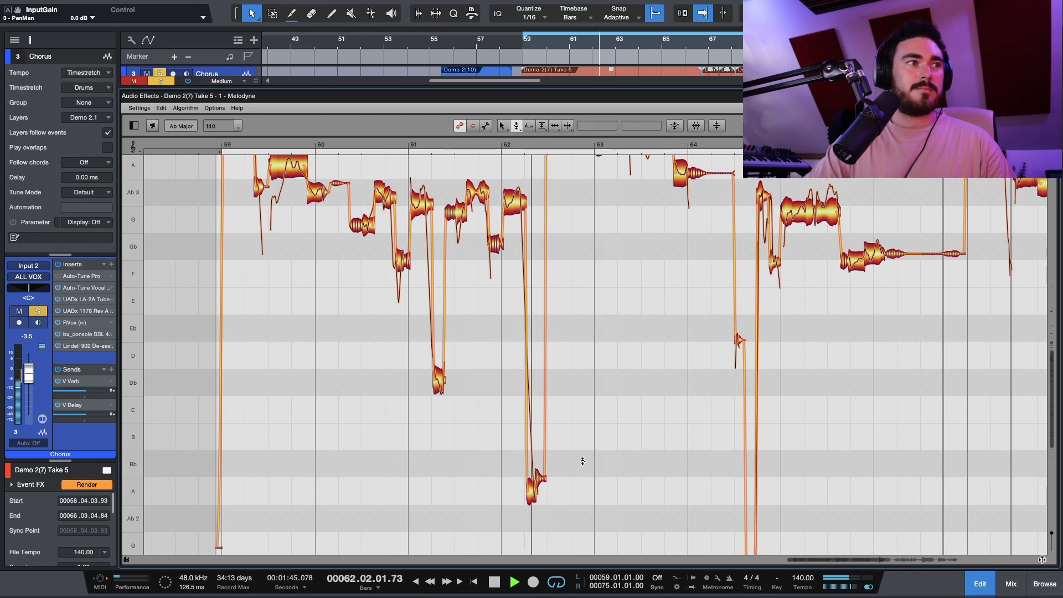
key("space")
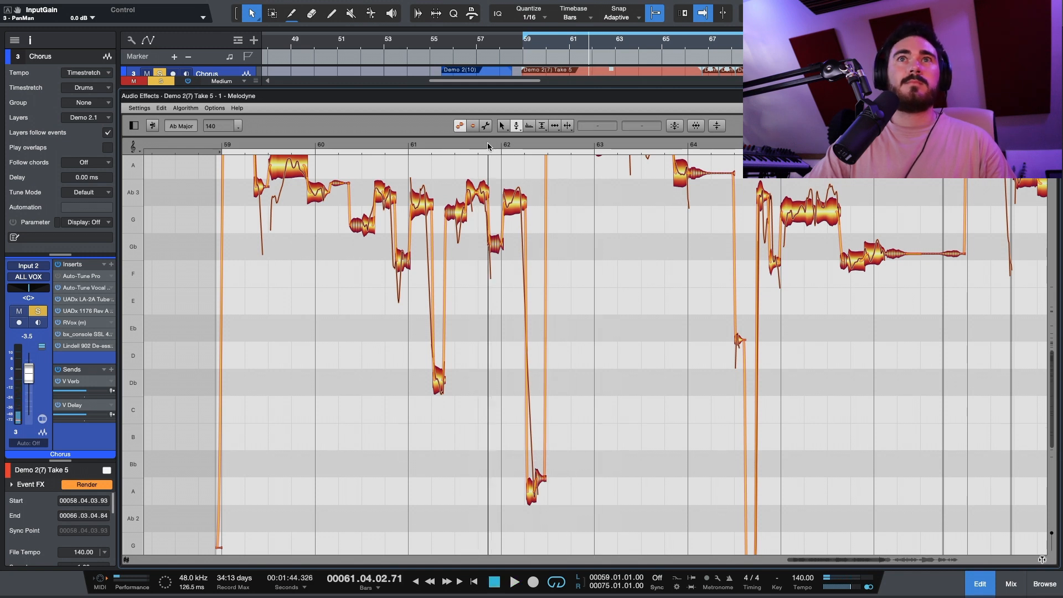
- Use Melodyne's Compare function to hear the original around bar 62, switch back to the edited version and replay it
left_click(154, 127)
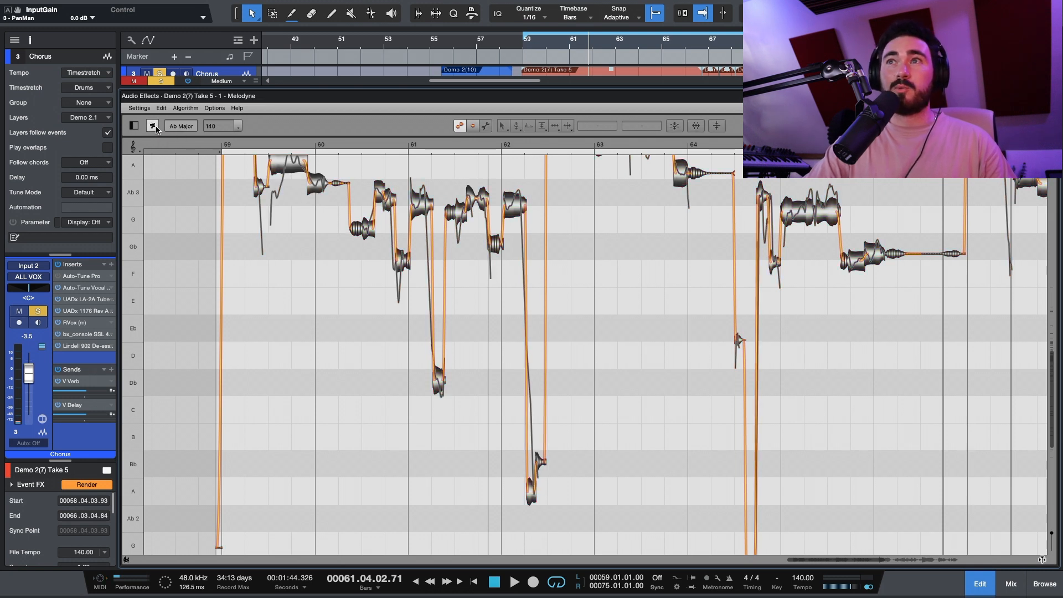
key("space")
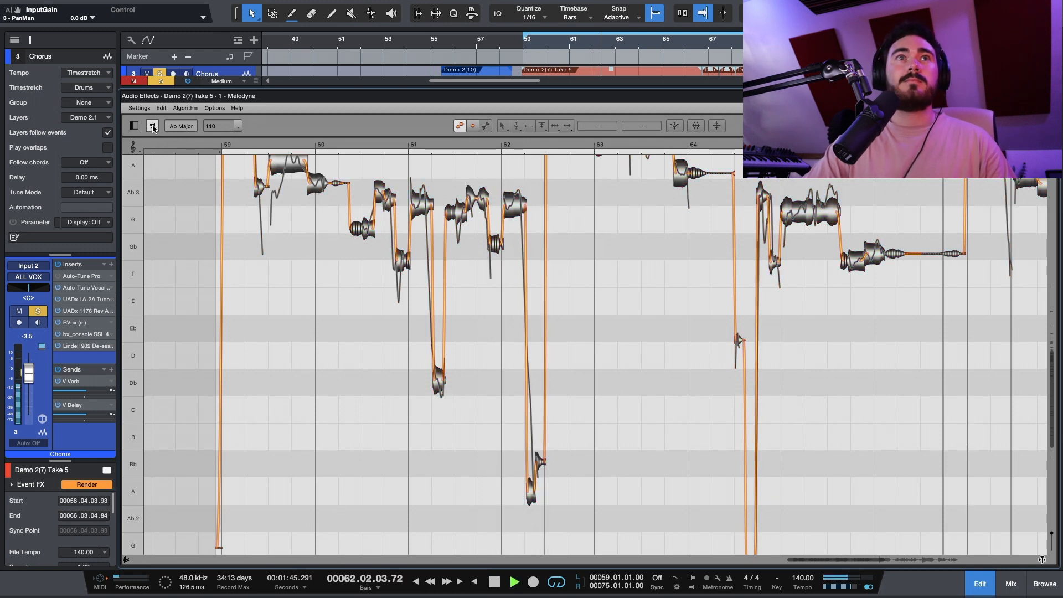
left_click(153, 127)
key("space")
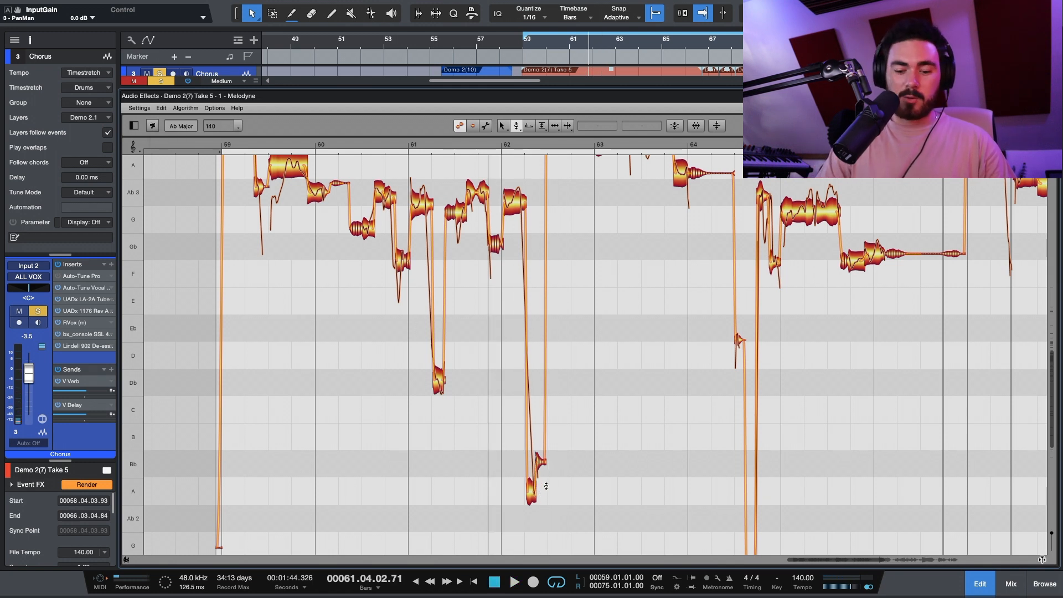
key("space")
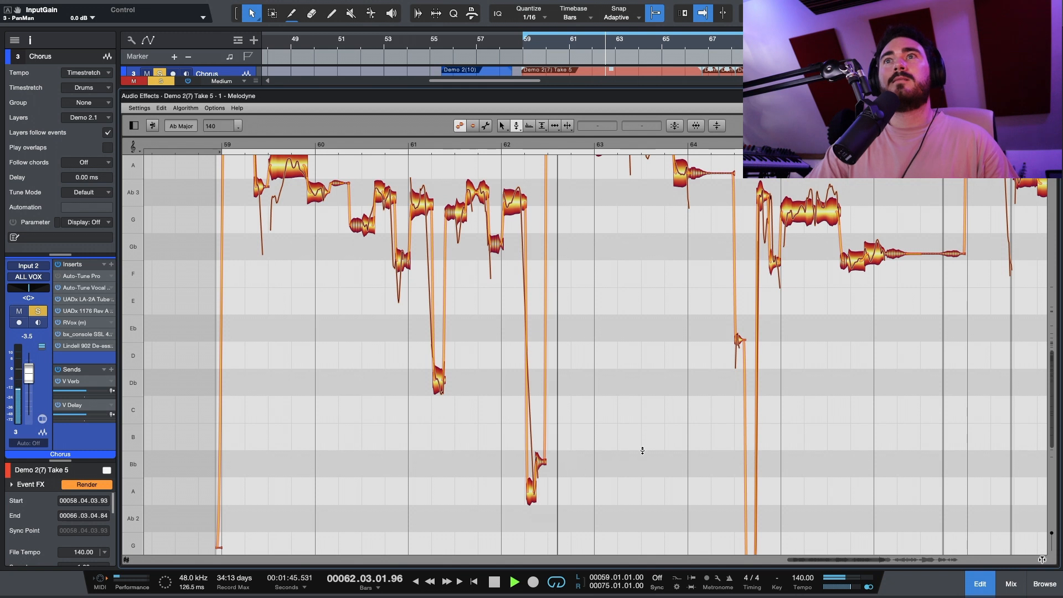
key("space")
- Play the vocal from the end of bar 61 through bar 63 to hear the next phrase
scroll(642, 454, "up", 1)
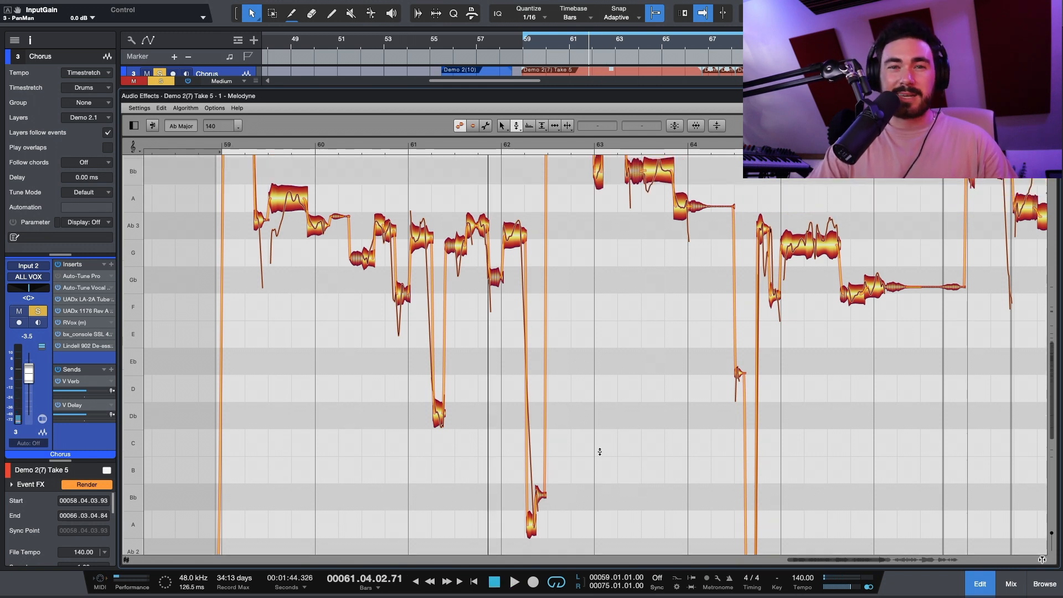
scroll(600, 452, "up", 1)
key("space")
scroll(501, 377, "up", 7)
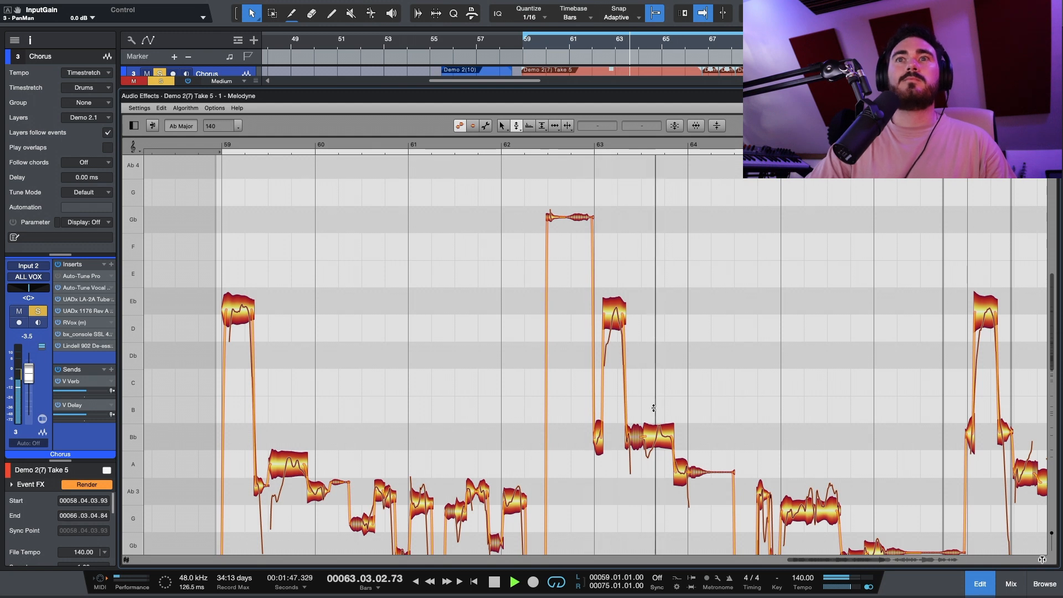
key("space")
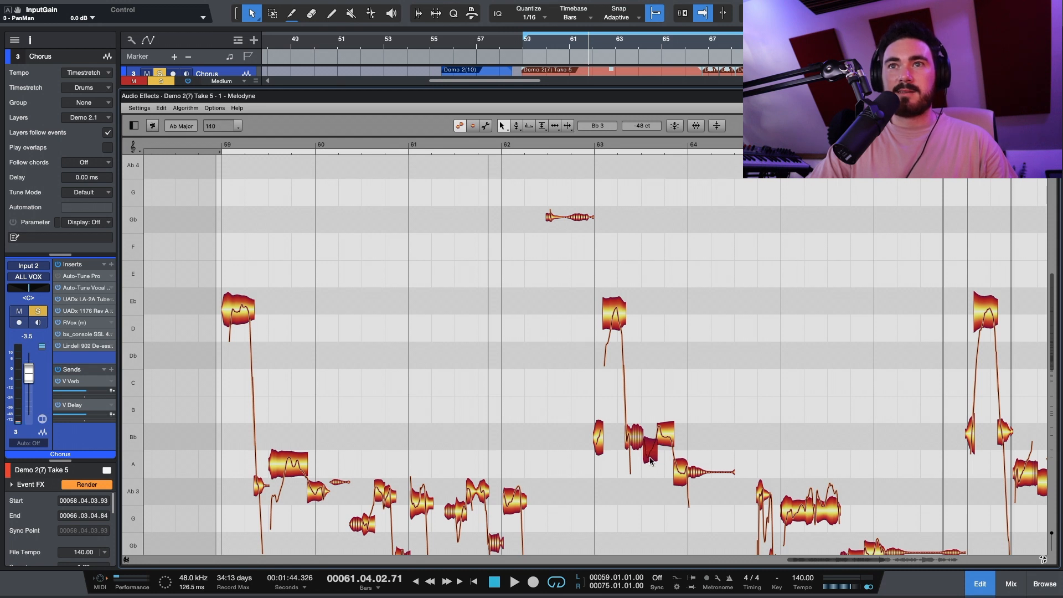
- Try tuning the separated parts of the Bb 3 note in bar 63 individually, and play from late in bar 62
key("F2")
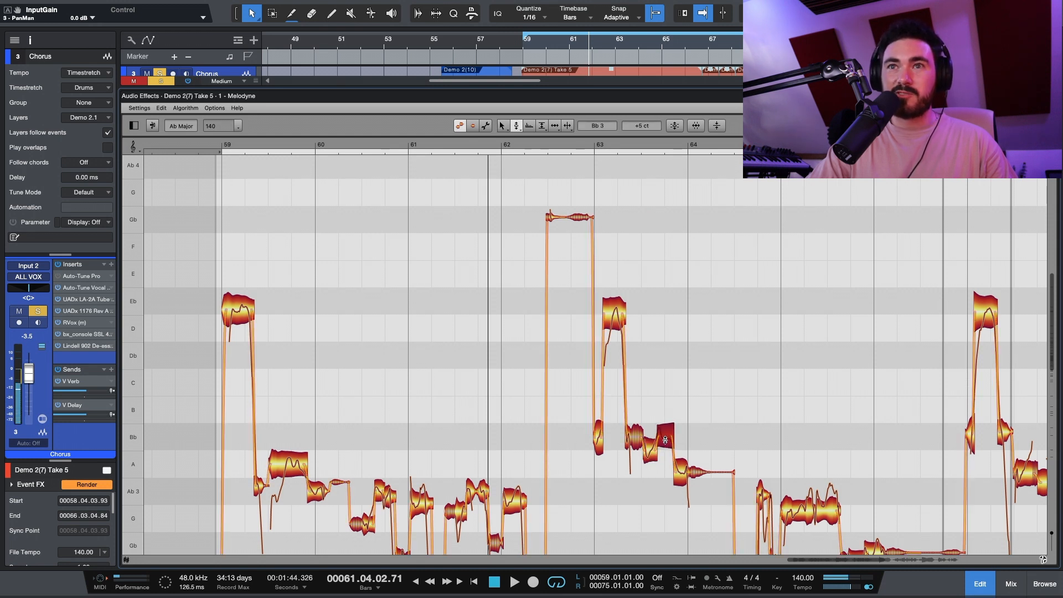
key("F2")
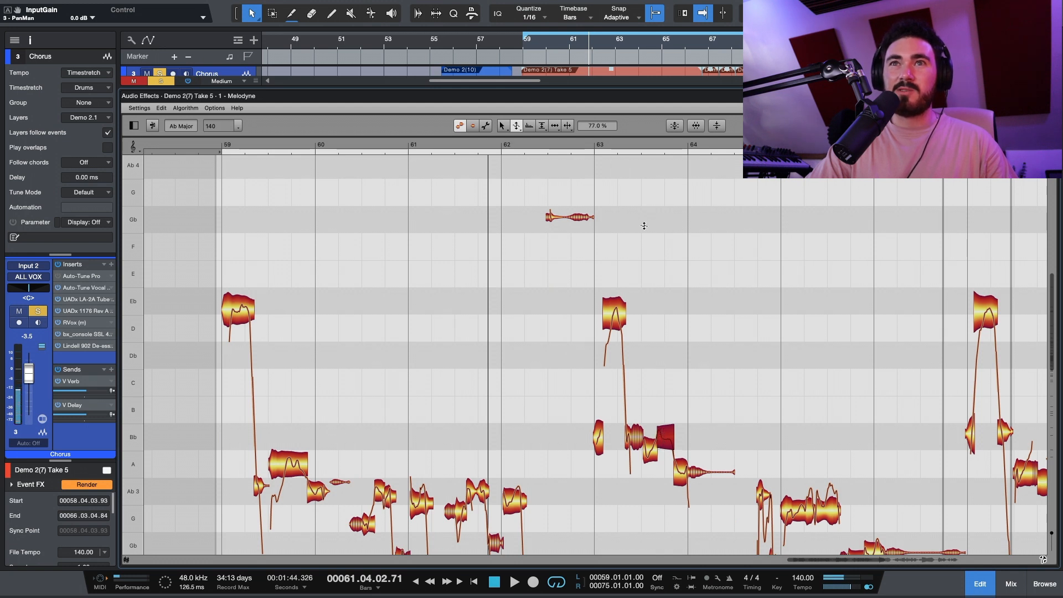
left_click(573, 143)
key("F2")
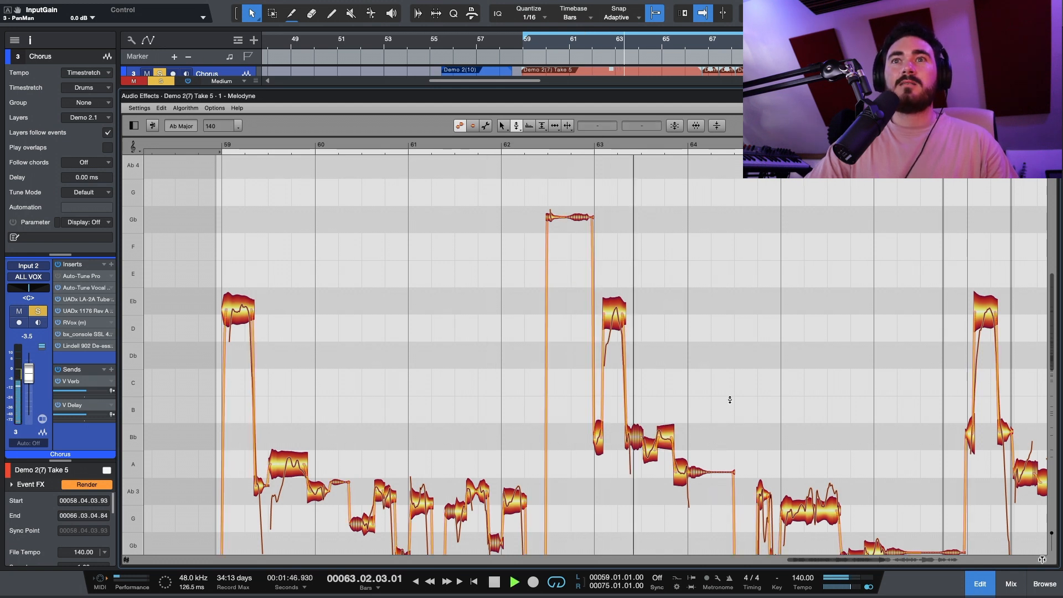
key("space")
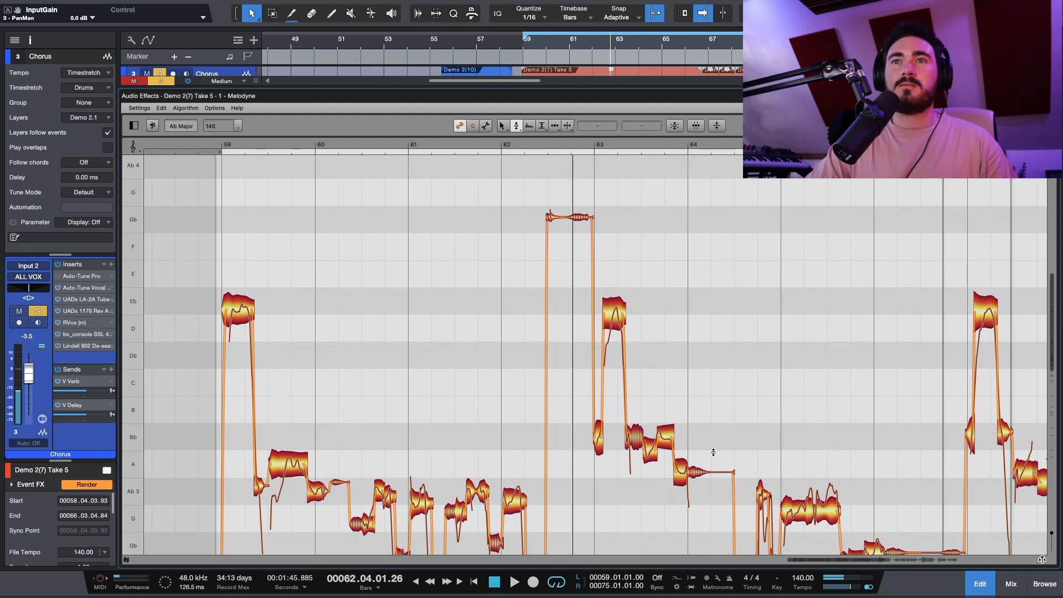
- Set the rejoined Bb 3 note in bar 63 to -5 ct and preview it
left_click(662, 443)
key("space")
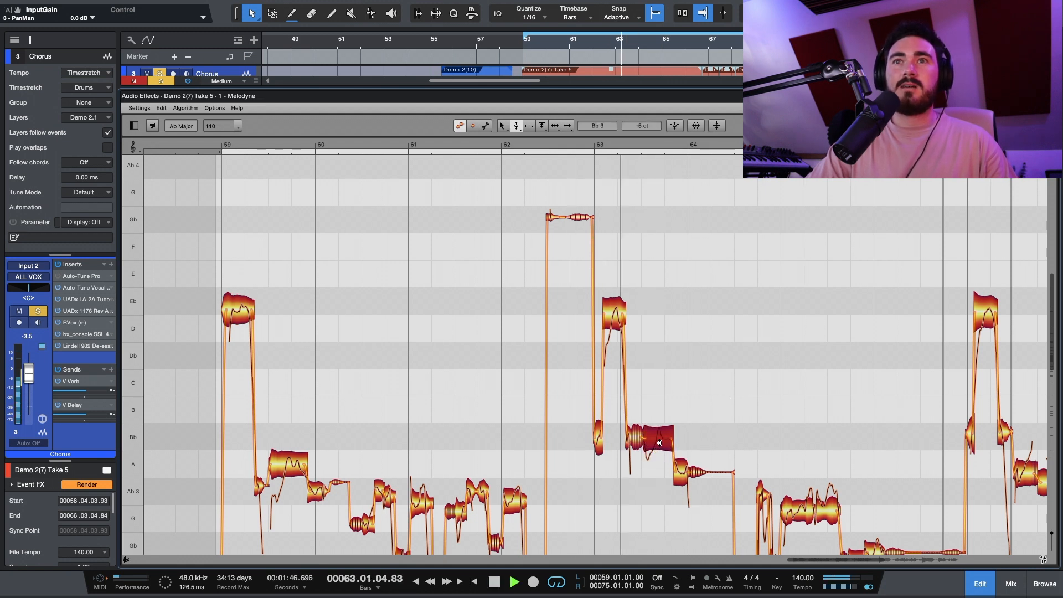
key("space")
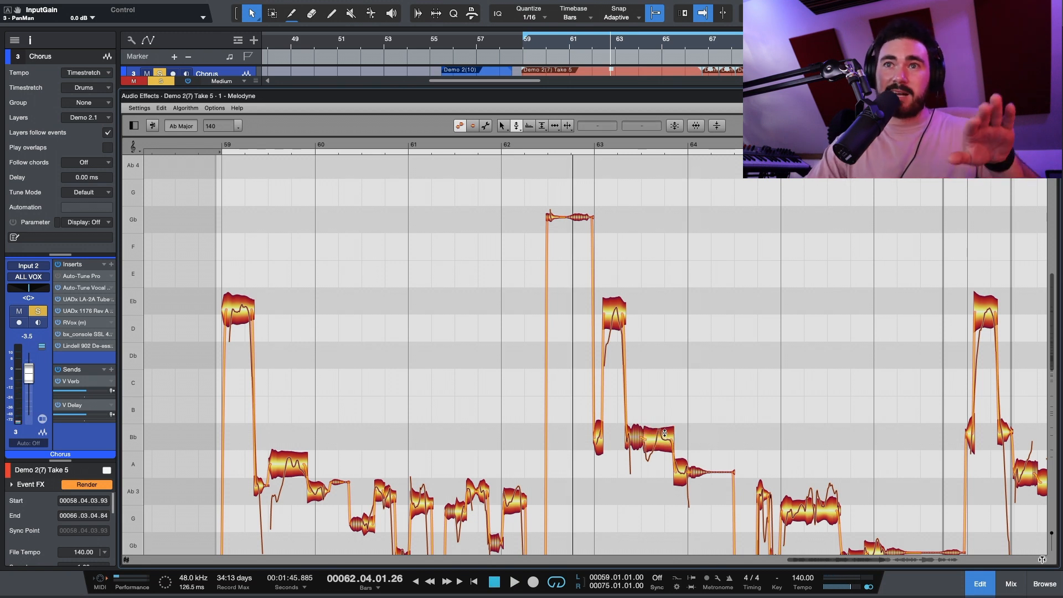
- Listen to the phrase into bar 64, lower the note just before bar 64 to Ab 3 and replay it
scroll(656, 382, "right", 3)
scroll(656, 382, "down", 1)
key("space")
scroll(652, 360, "down", 1)
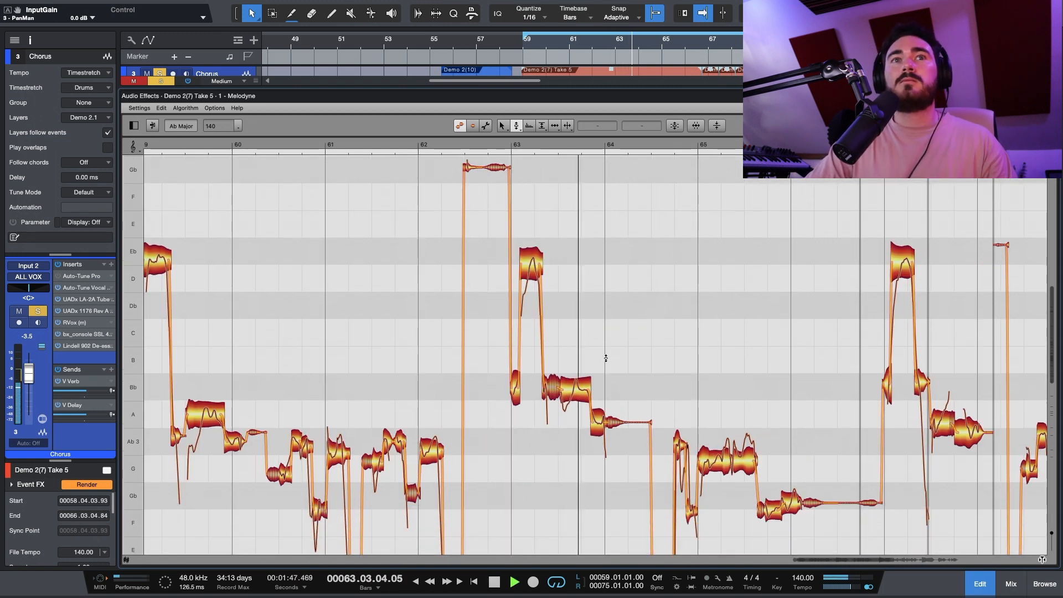
key("space")
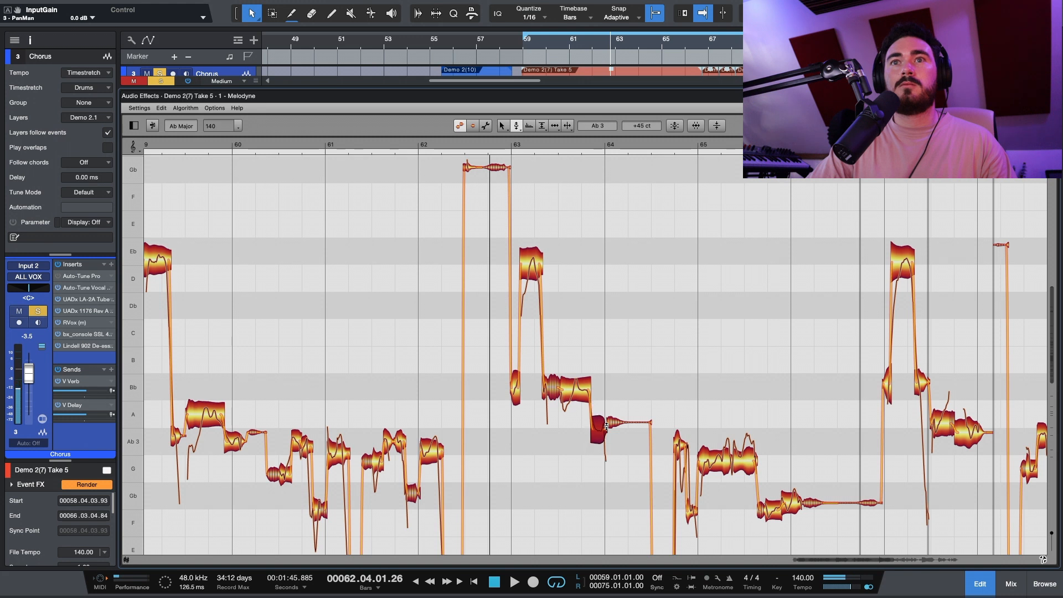
mouse_move(603, 436)
left_mouse_down()
mouse_move(618, 443)
mouse_move(596, 424)
mouse_move(598, 443)
left_mouse_up()
key("space")
left_click(617, 427)
key("space")
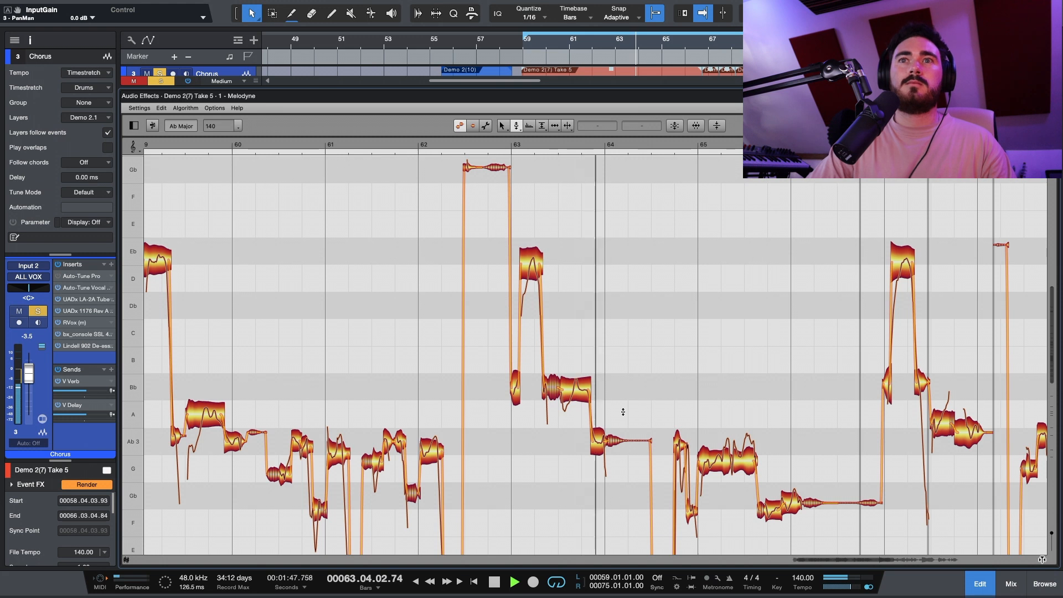
- Raise the formant of the Ab 3 note leading into bar 64 to +14 ct and play it back
key("space")
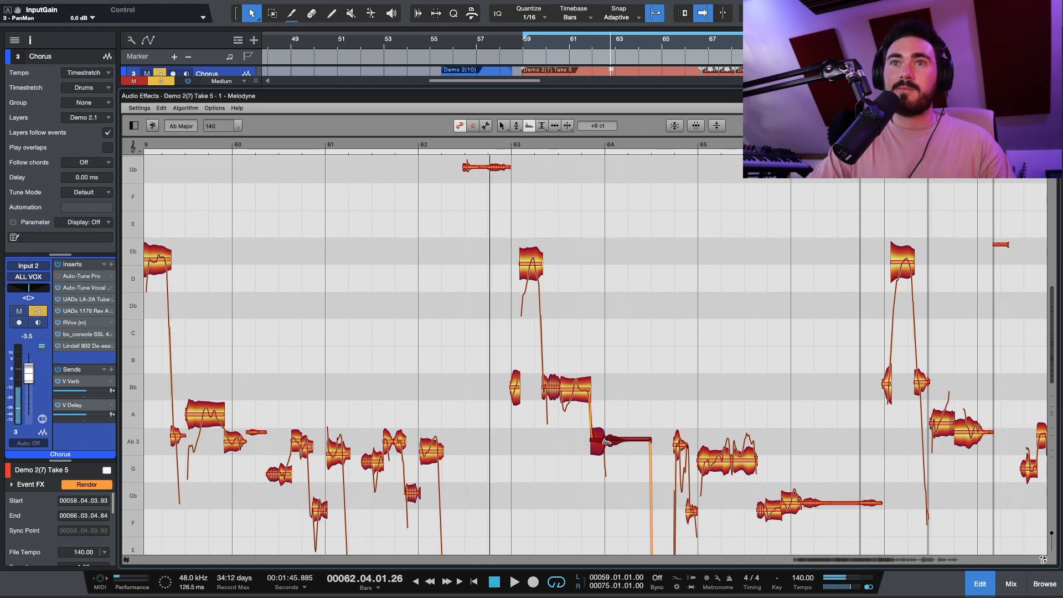
key("space")
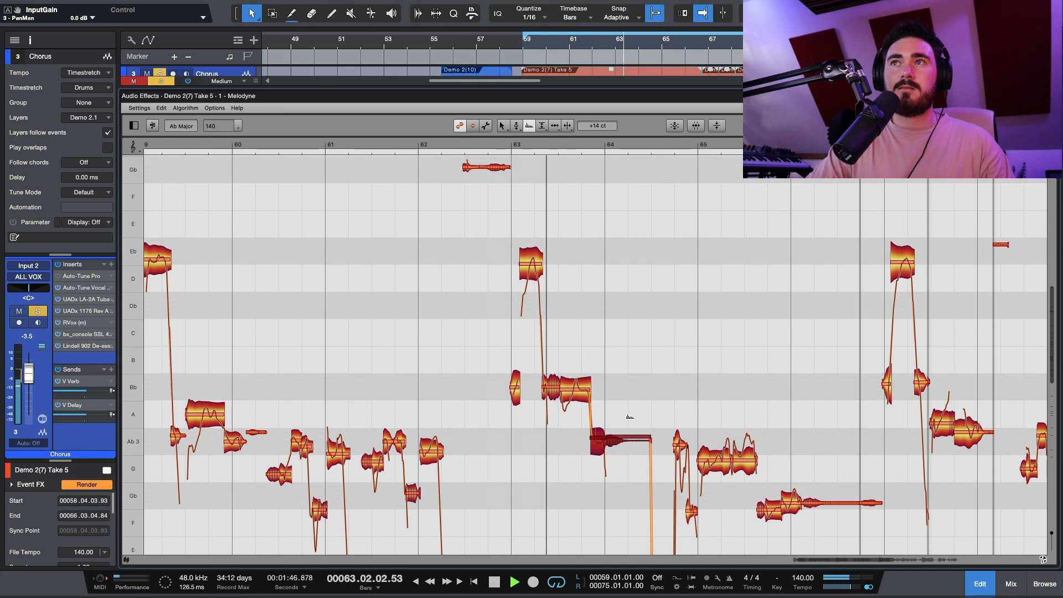
key("space")
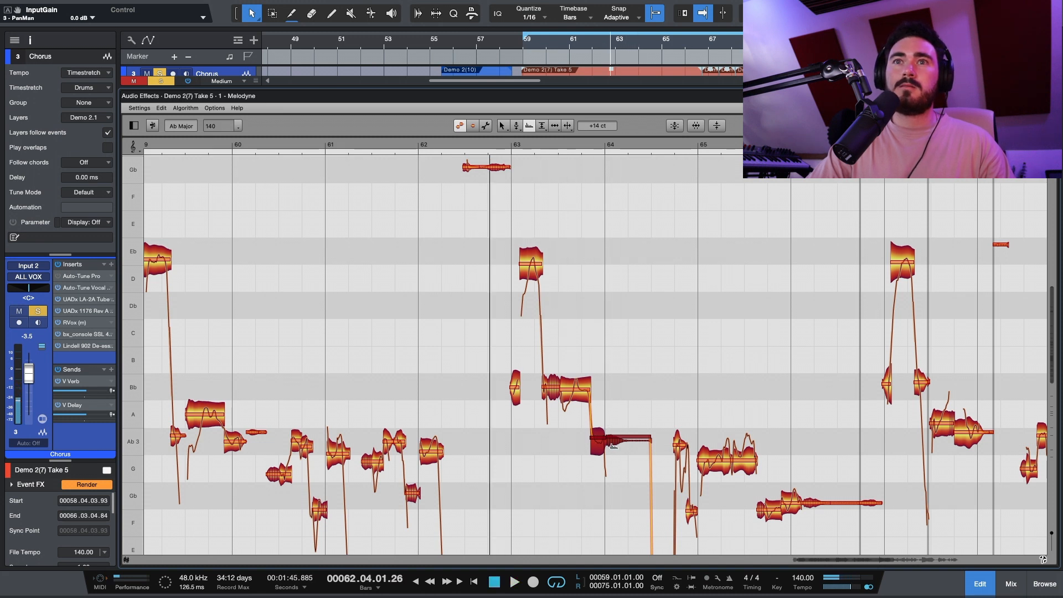
- Try a much higher formant on the Ab 3 note leading into bar 64, comparing it in playback from late in bar 62
key("space")
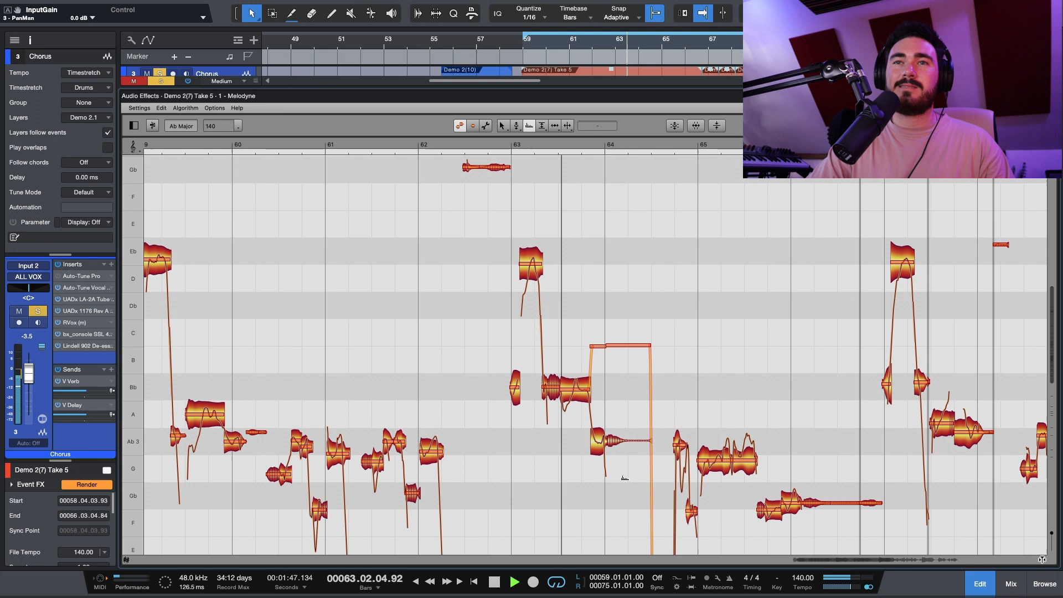
key("space")
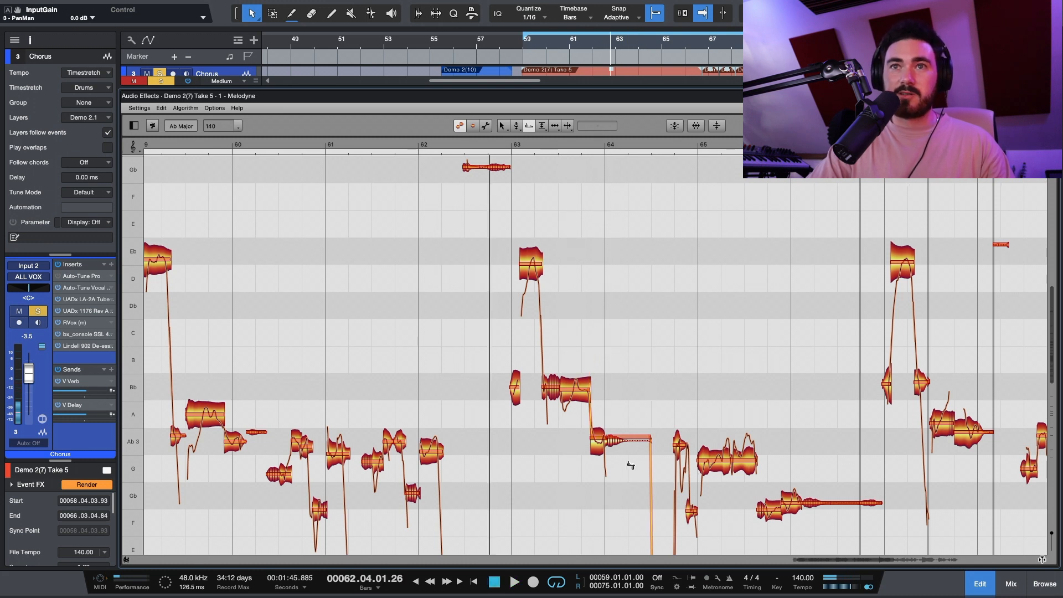
key("space")
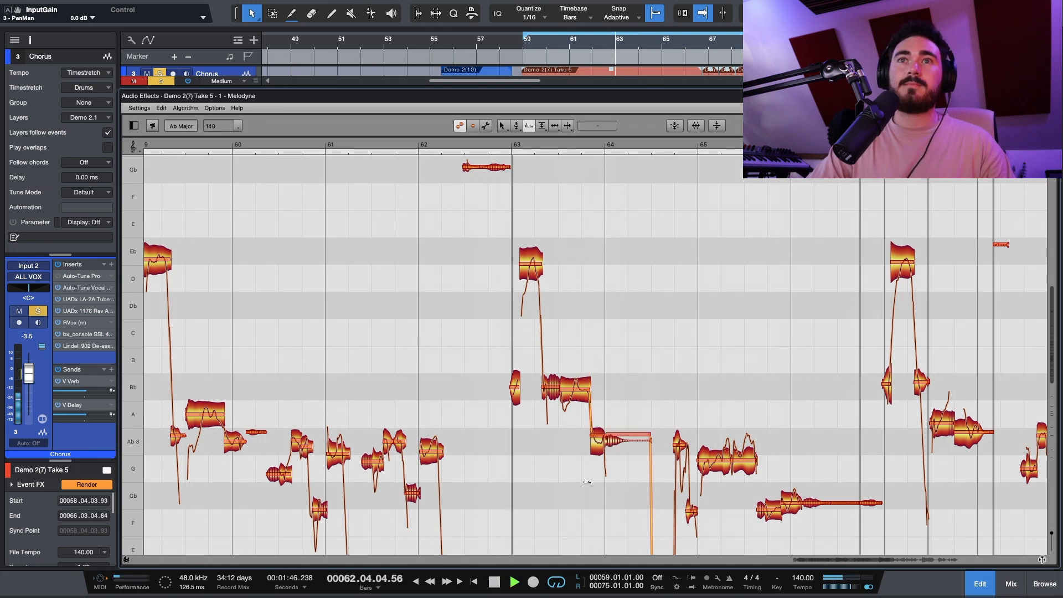
scroll(496, 455, "down", 1)
key("space")
- Set the pitch modulation of the Bb 3 note late in bar 63 to 94.0 % while listening to the phrase
key("space")
key("F2")
key("F2")
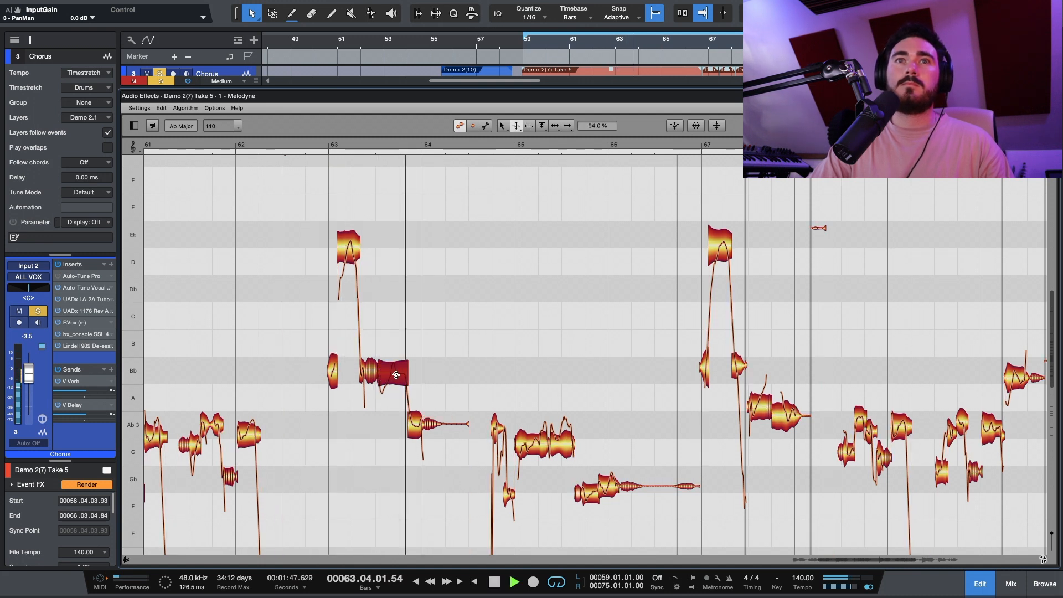
left_click(465, 368)
- Raise the long note at the start of bar 65 to Ab 3, -61 ct
scroll(465, 368, "right", 2)
scroll(465, 368, "down", 2)
key("F2")
key("F2")
left_click(468, 396)
key("space")
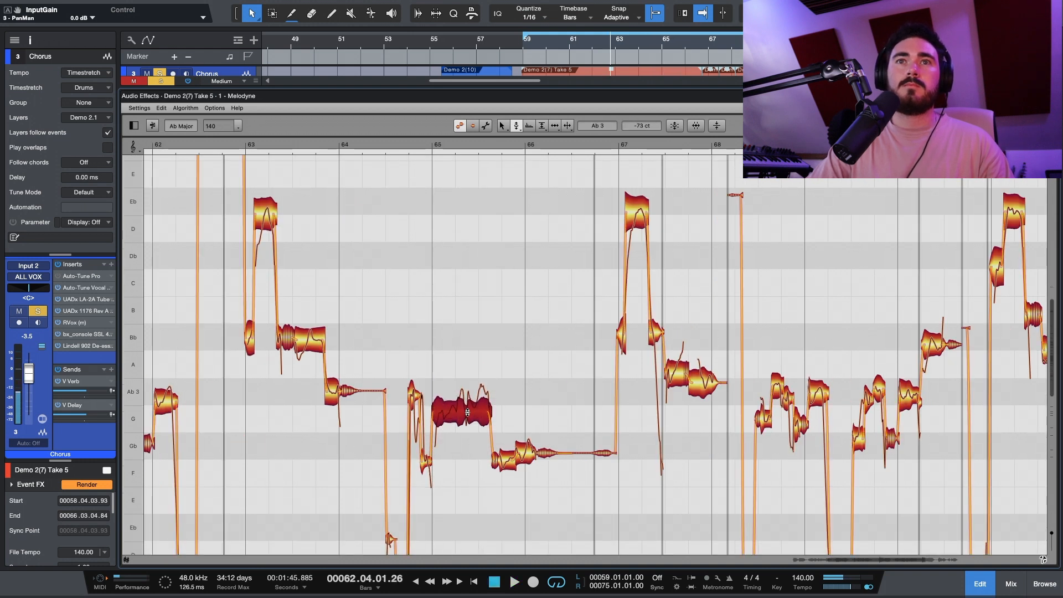
left_click_drag(468, 416, 468, 411)
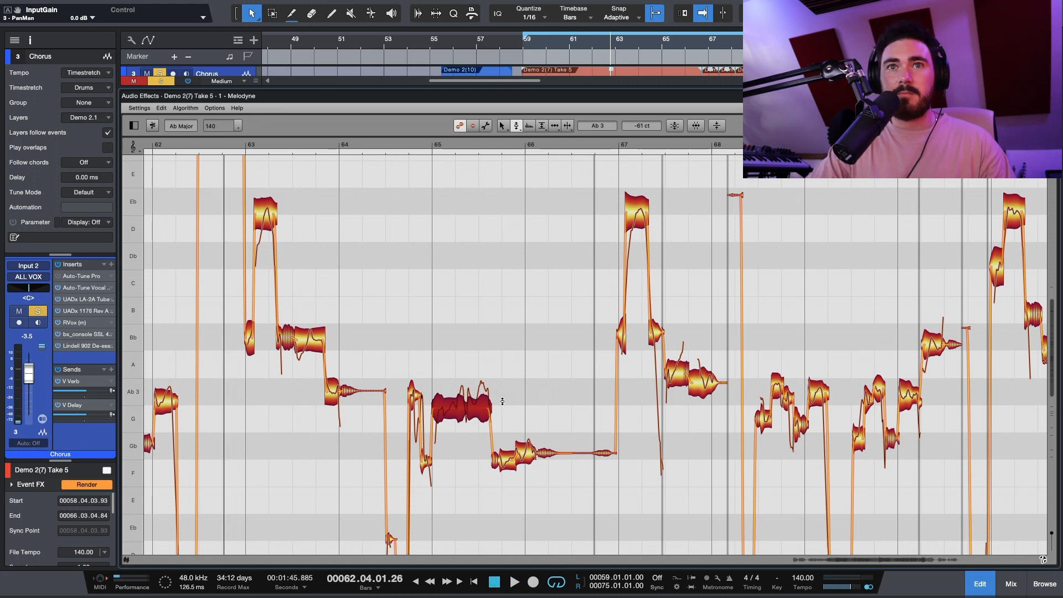
- Try separating the long note in bar 65 and tuning its first part to Ab 3, -21 ct, and undo it
key("F1")
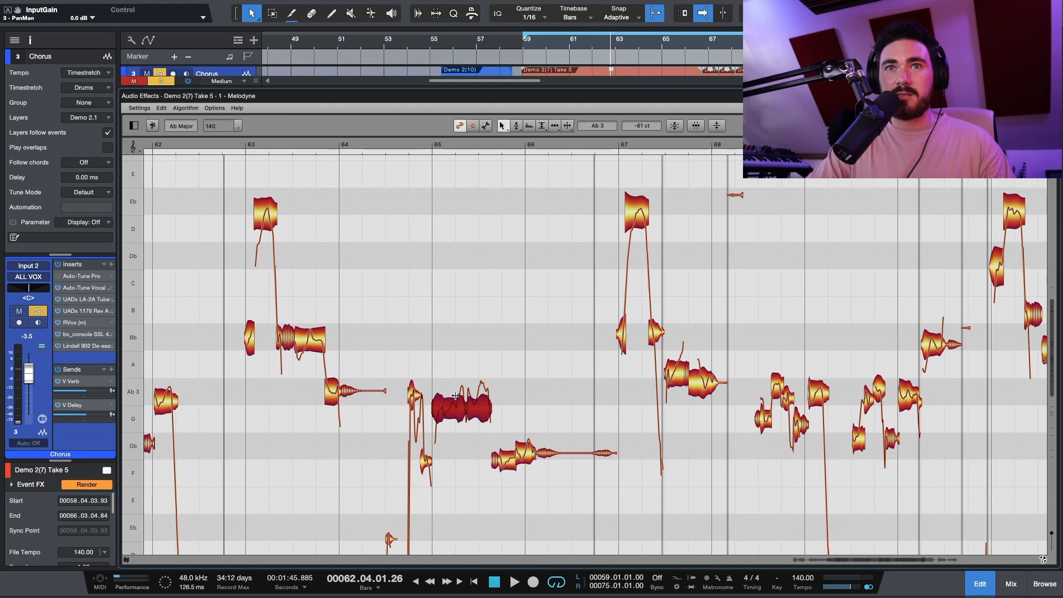
left_click(568, 390)
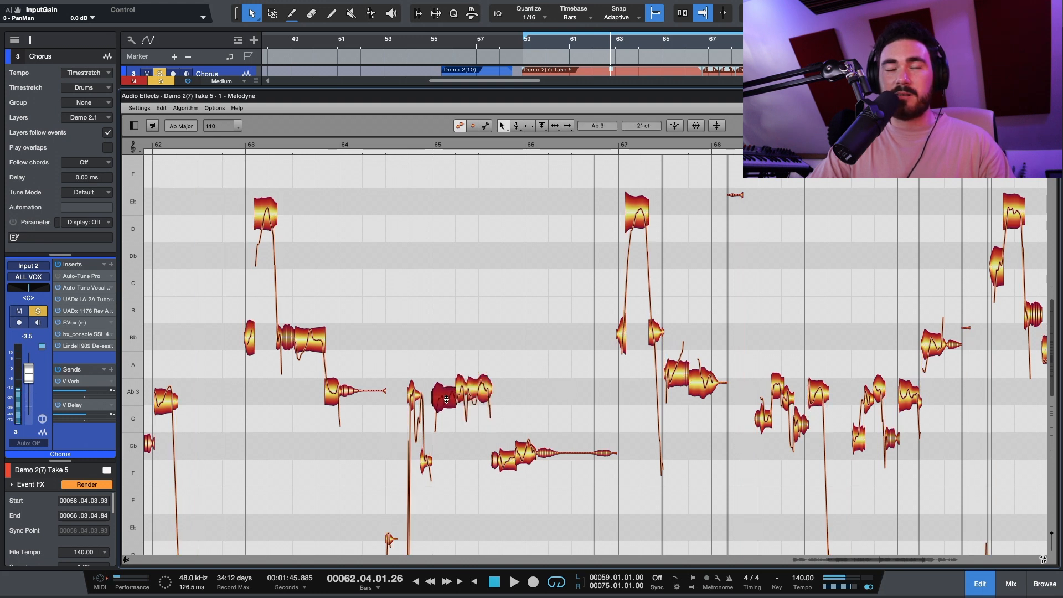
key("super+z")
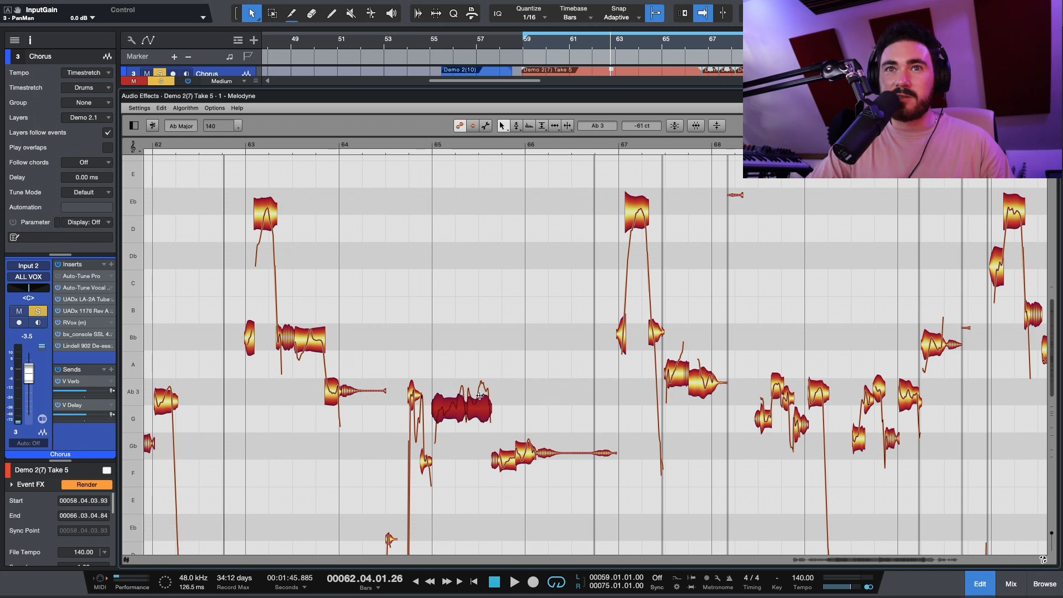
left_click(537, 380)
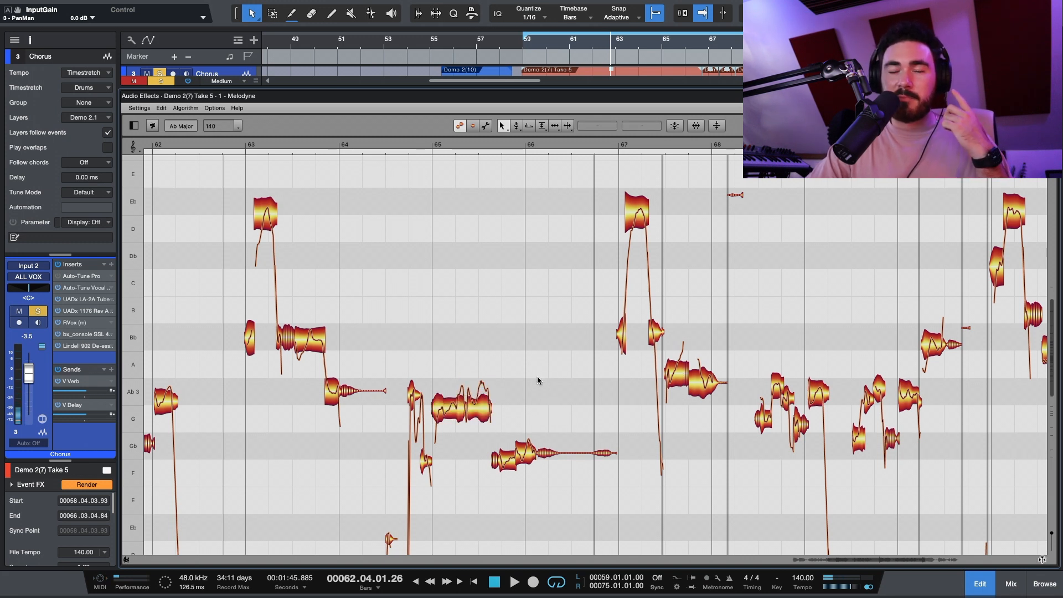
- Listen from late in bar 63, separate the long note in bar 65, raise its second part to Ab 3 and replay
left_click(314, 143)
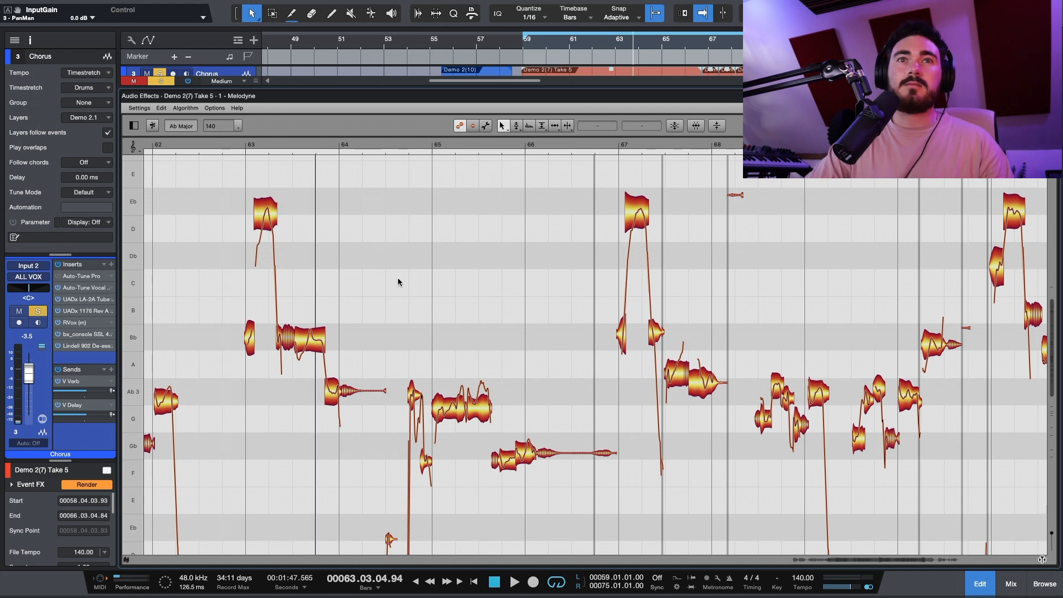
key("space")
key("space")
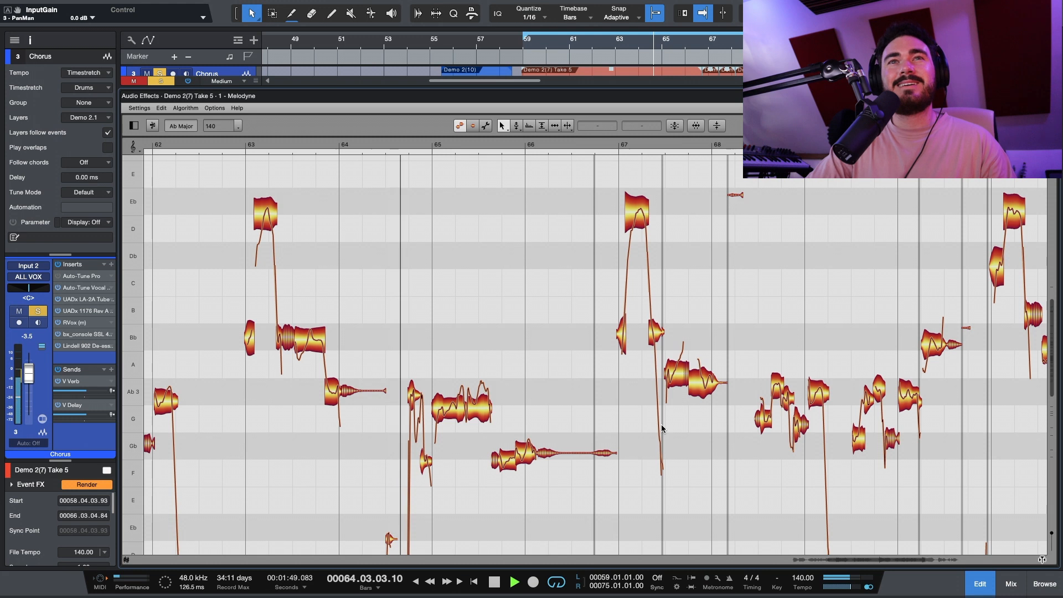
key("space")
left_click(455, 396)
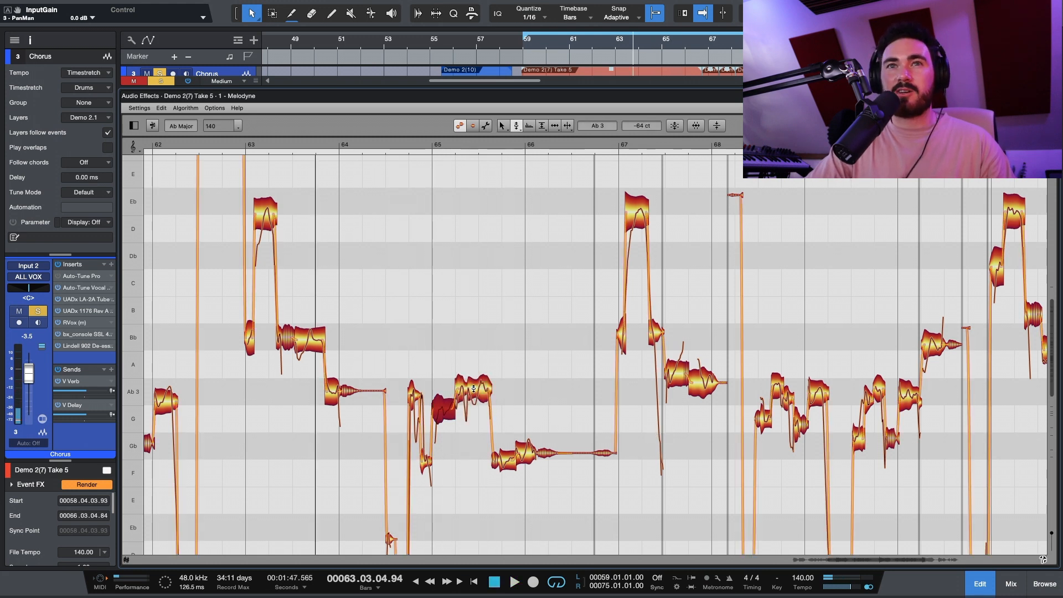
key("space")
left_click(482, 496)
scroll(482, 496, "down", 1)
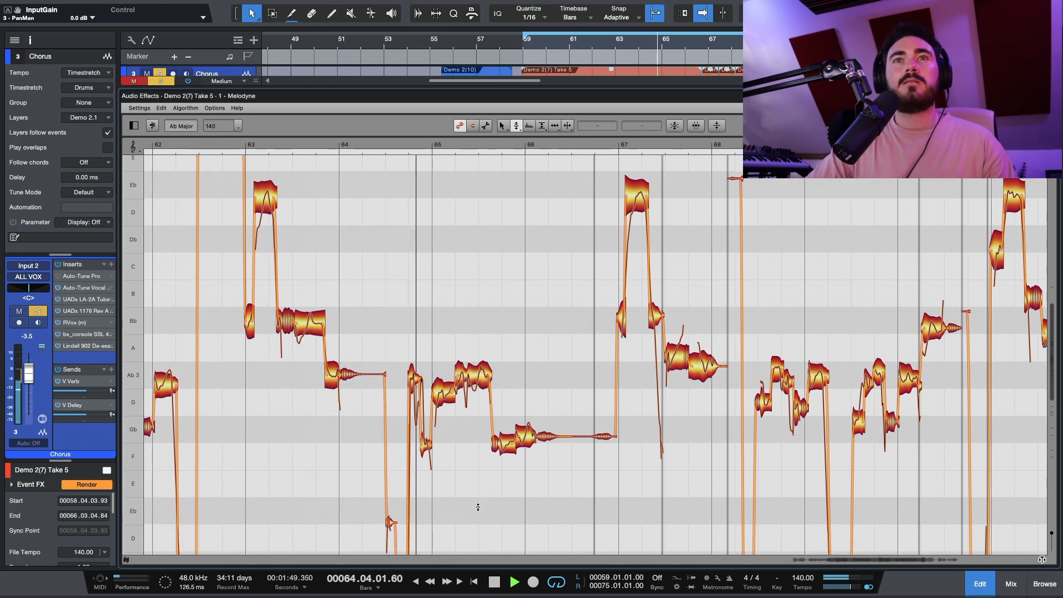
key("space")
- Raise the first part of the separated note in bar 65 to Ab 3, -21 ct, and play the phrase
left_click(443, 395)
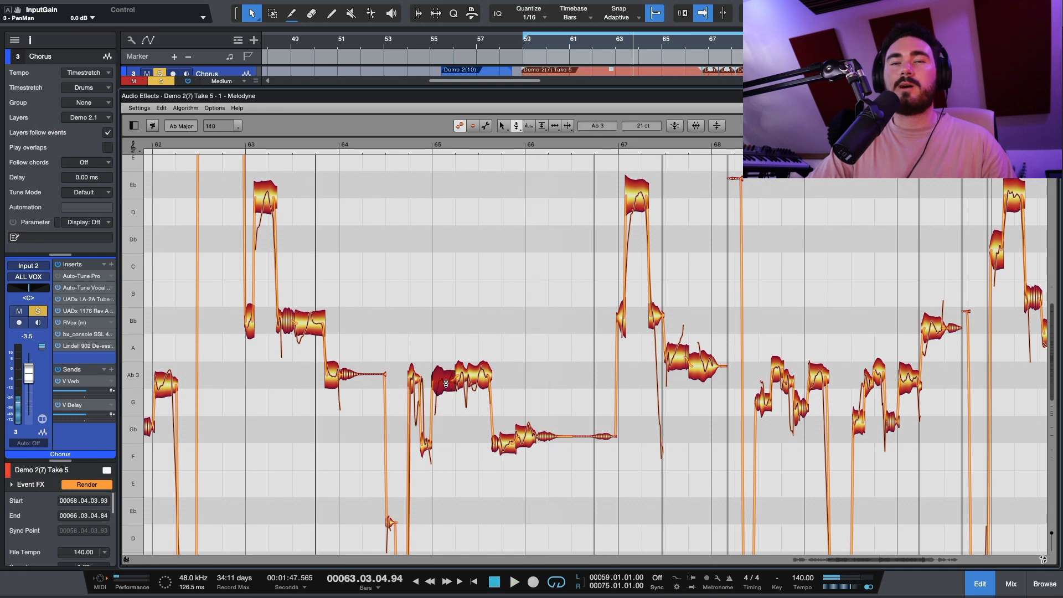
left_click(470, 456)
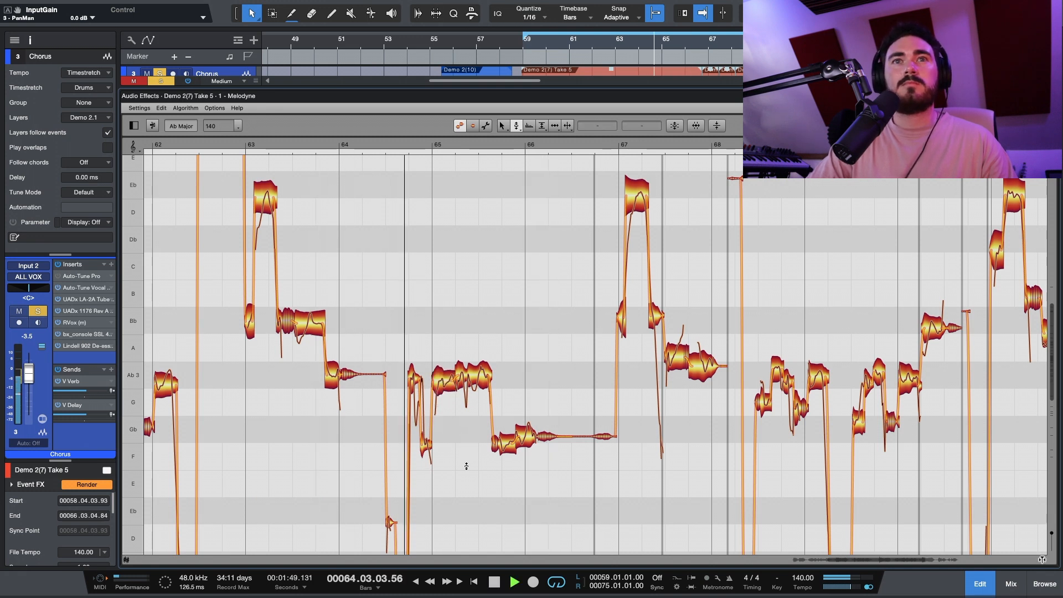
key("space")
- Try tuning both notes late in bar 65 to Gb 3 and play them back
left_click(505, 447)
double_click(522, 434)
key("space")
double_click(504, 426)
- Examine the formants of the two Ab 3 parts in bar 65 while the phrase plays
key("F3")
left_click(444, 382)
left_click(450, 428)
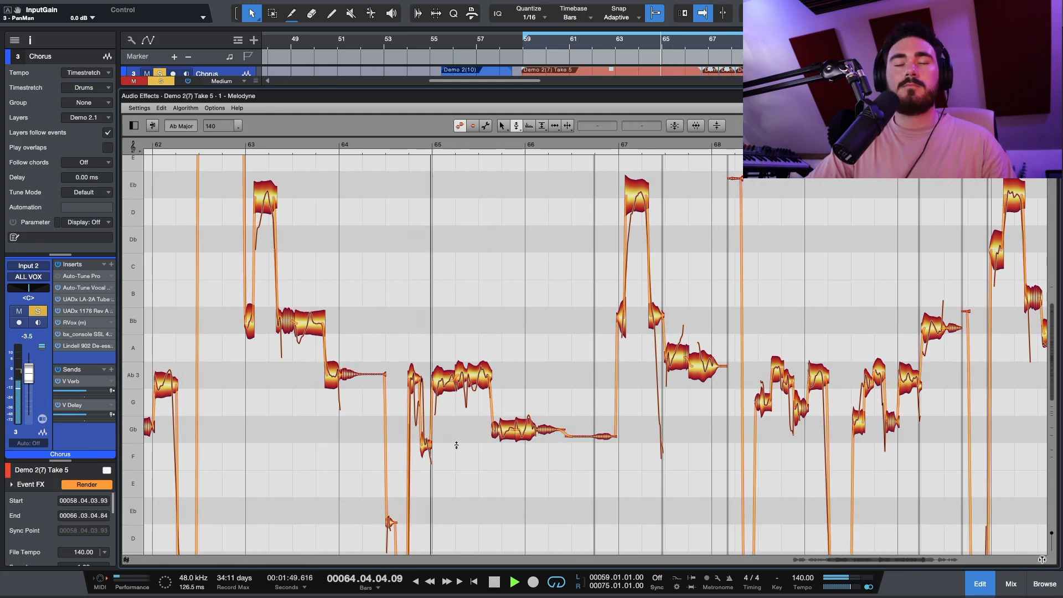
left_click(468, 383)
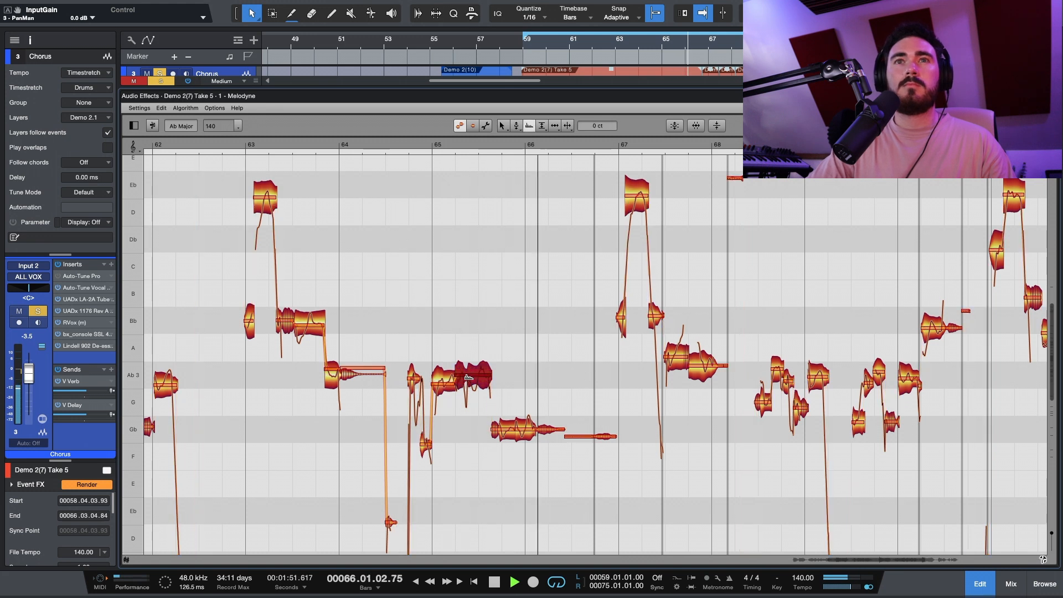
key("space")
- Lower the first of the two Gb 3 notes late in bar 65 to F 3 and play the phrase
left_click(505, 451)
key("space")
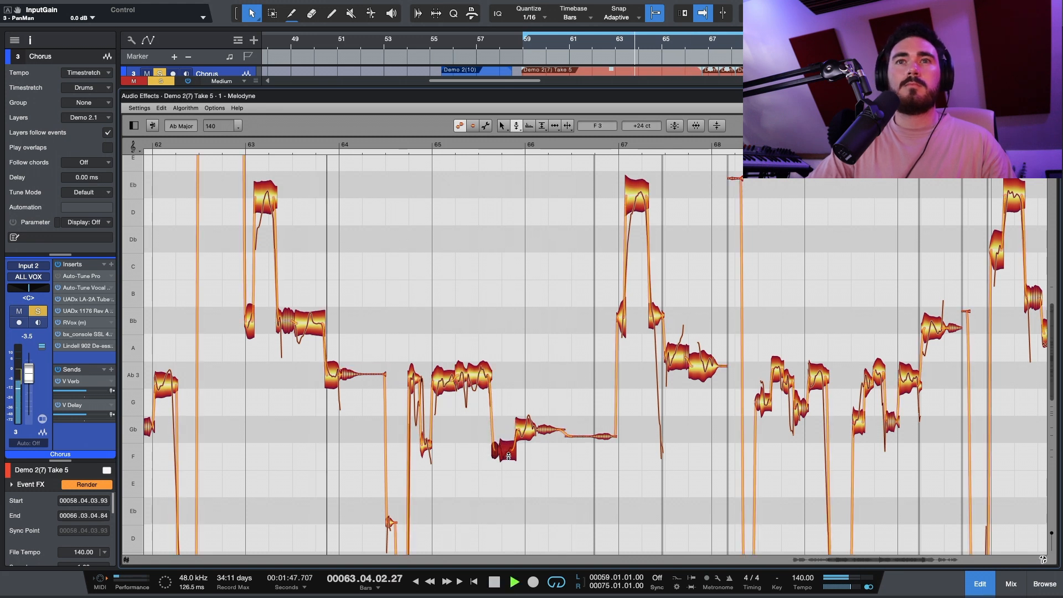
left_click(522, 432)
left_click(532, 469)
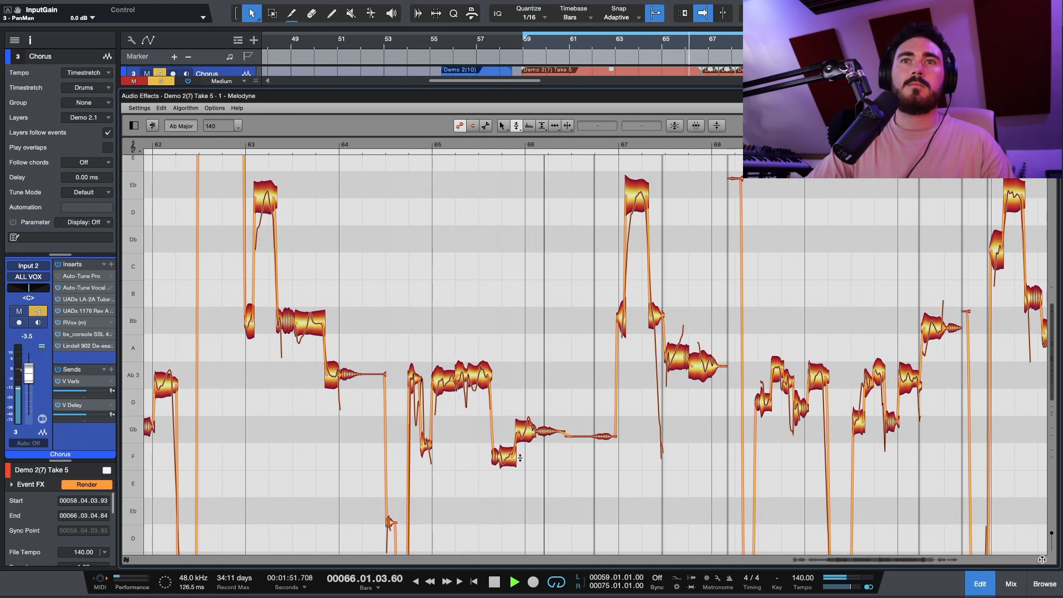
key("space")
- Lower the Gb 3 note leading into bar 66 slightly and play on into bar 67
left_click(522, 431)
left_click(535, 462)
key("space")
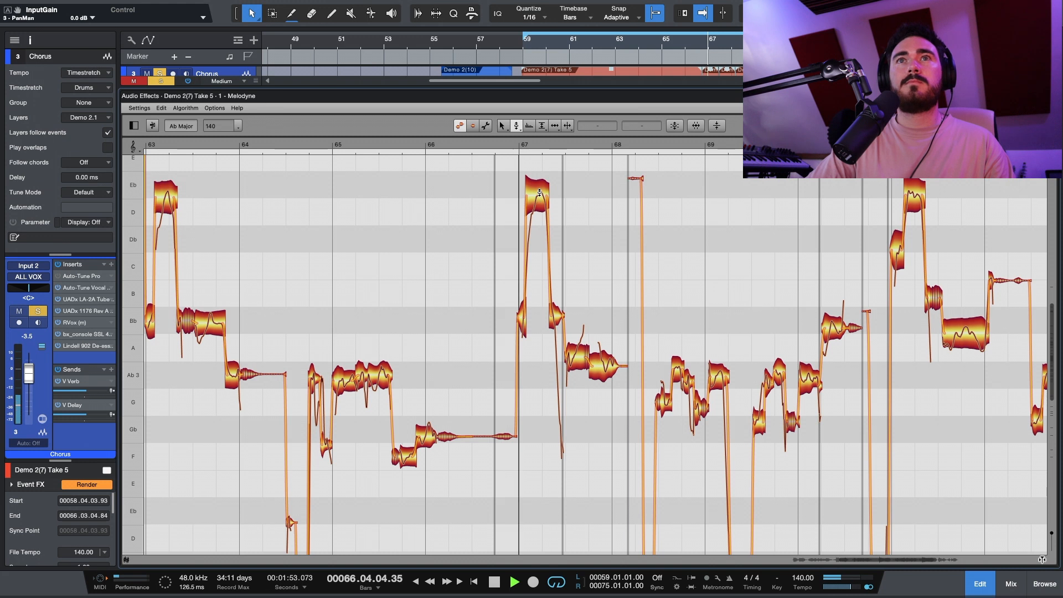
- Set the last note of bar 67 to Ab 3 at 0 ct and resume playback
key("space")
left_click(604, 369)
key("space")
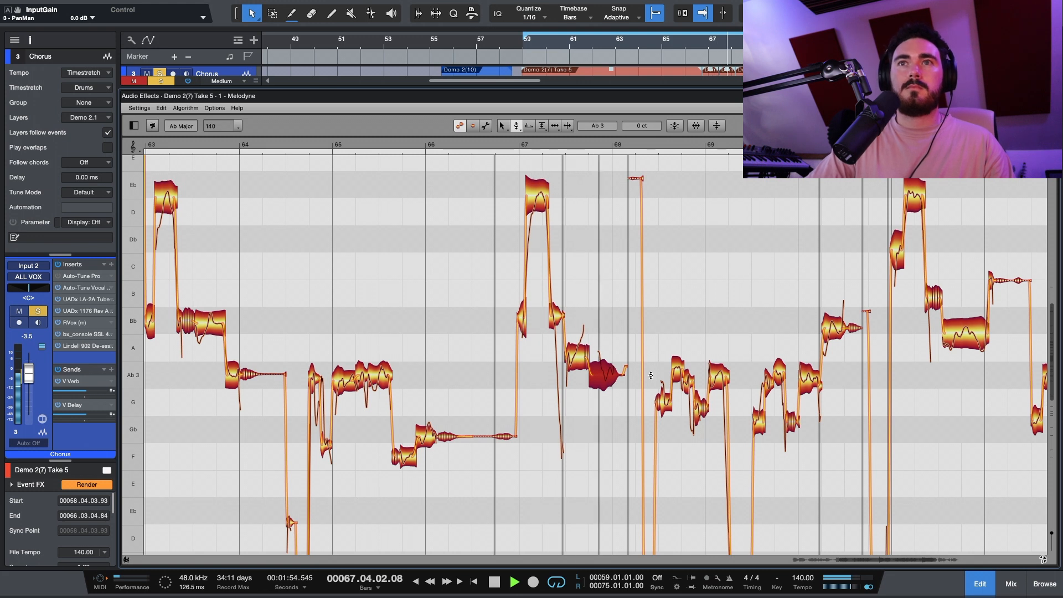
- Tune the short notes in bar 68 to Ab 3, Ab 3 at -20 ct and Gb 3 at +2 ct, and replay from bar 68
double_click(677, 371)
left_click(688, 380)
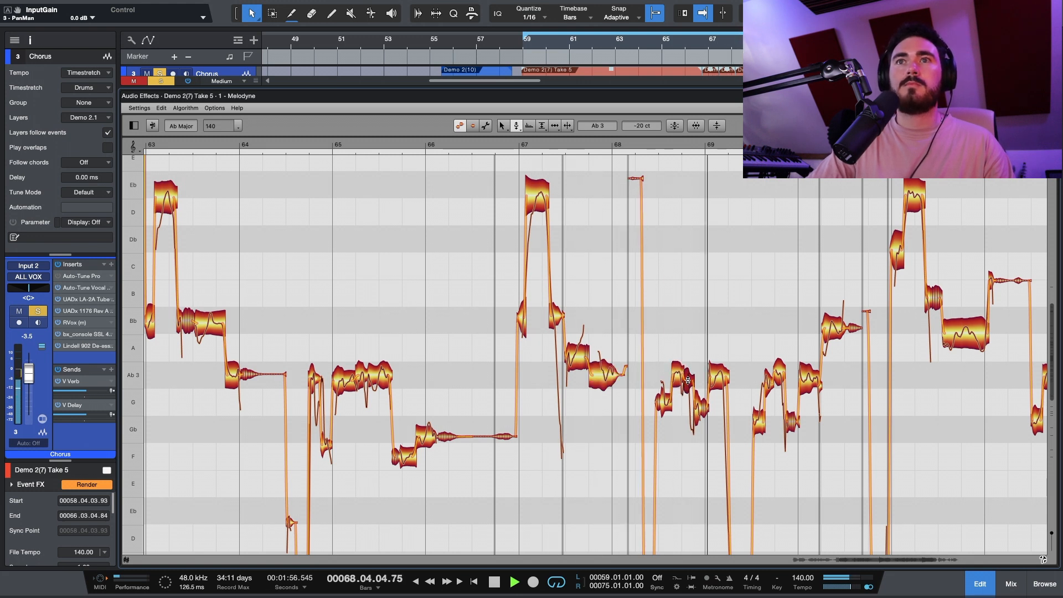
left_click_drag(699, 408, 699, 427)
left_click(635, 145)
key("space")
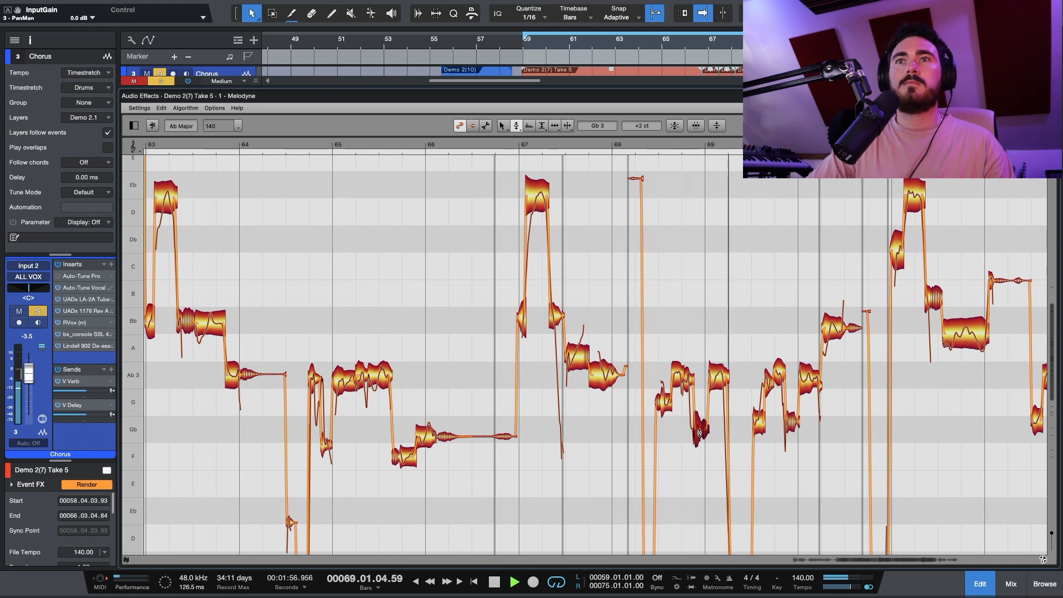
- Correct the notes from bar 69 into bar 70 during playback, setting the low one just before bar 70 to Gb 3, +12 ct
left_click(756, 419)
left_click(836, 319)
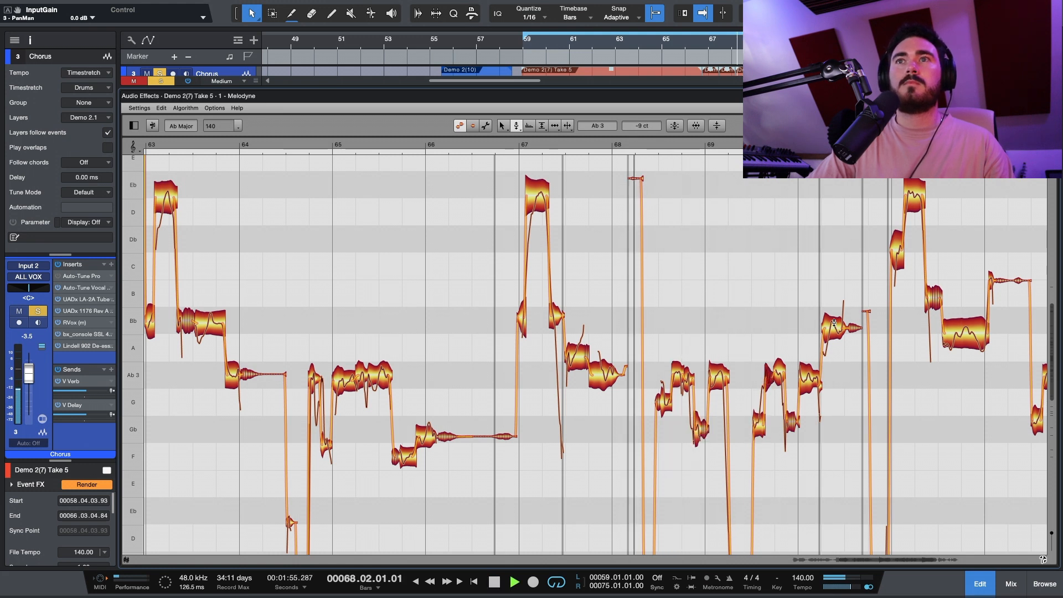
left_click(810, 374)
left_click(794, 429)
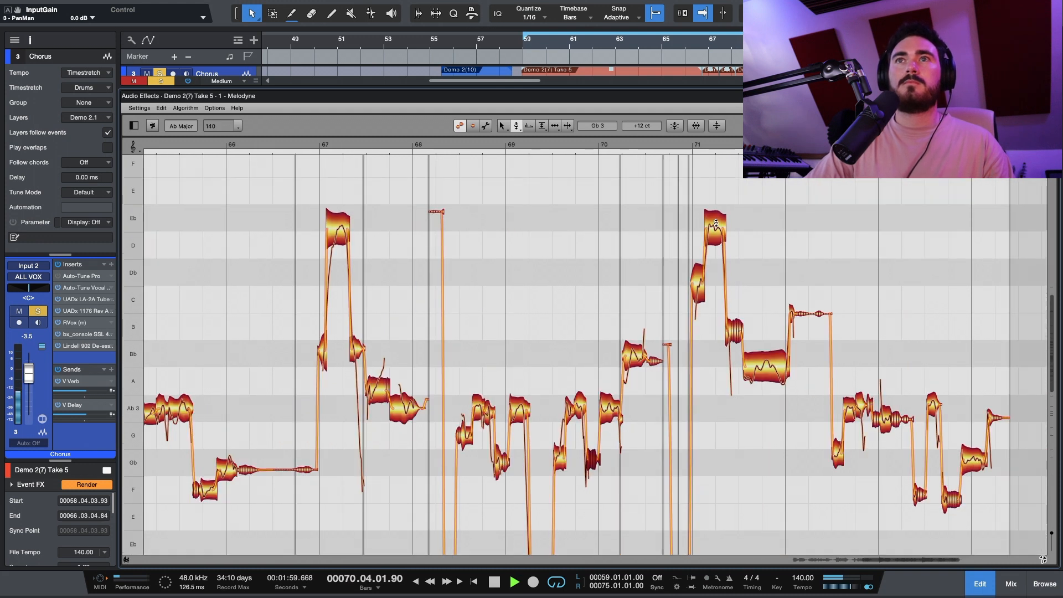
- Tune the opening notes of bar 71 to Db 4, -3 ct, and Eb 4, 0 ct, and replay from late in bar 70
left_click(716, 223)
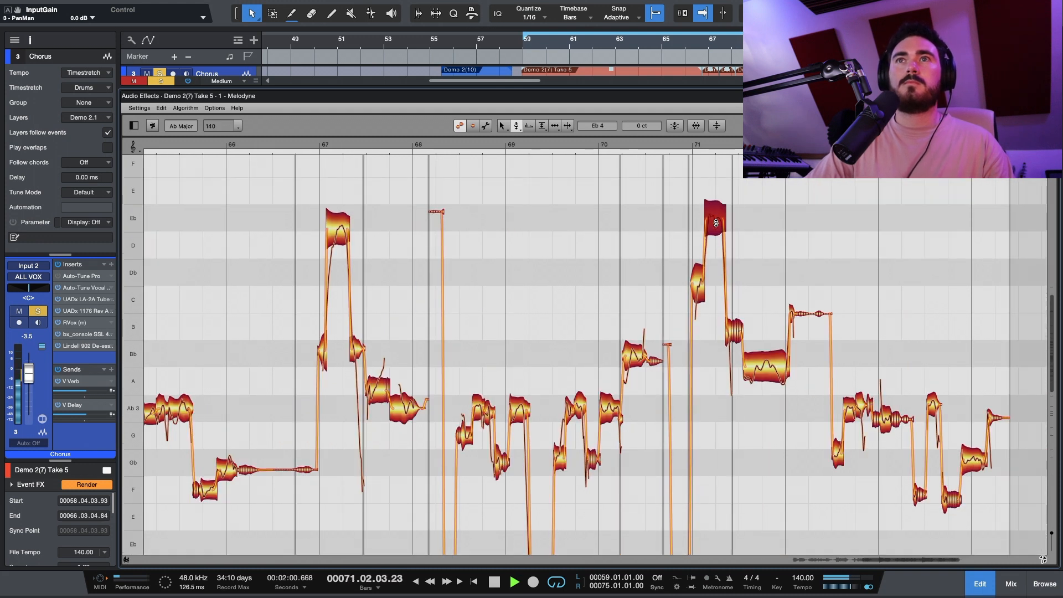
left_click(693, 296)
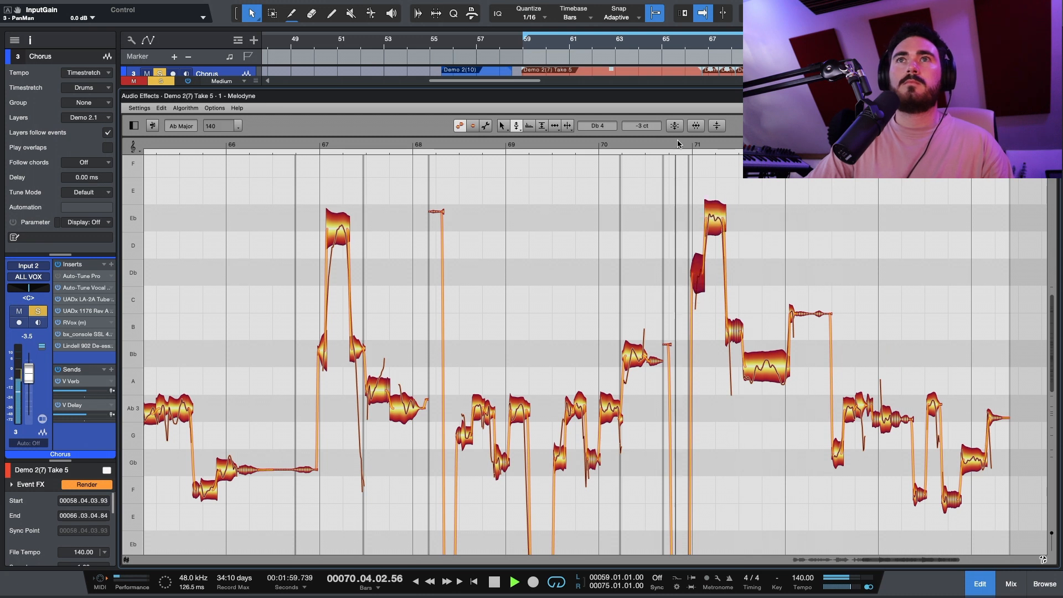
key("space")
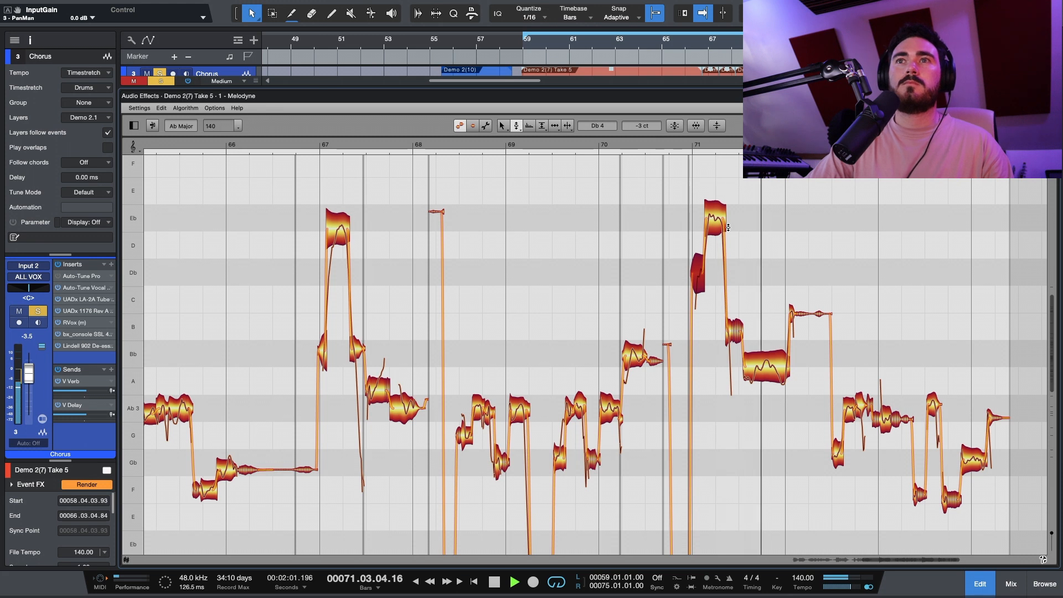
key("space")
- Try separating the long note in bar 71 and raising only its middle part to Bb 3, and undo it
left_click(776, 354)
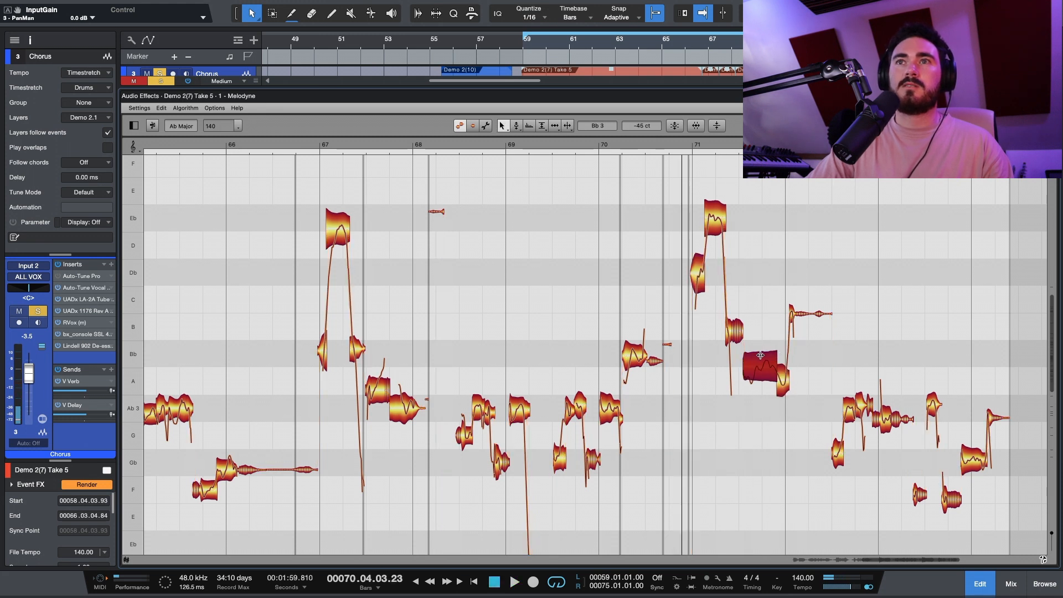
left_click_drag(758, 367, 767, 363)
key("space")
left_click(813, 360)
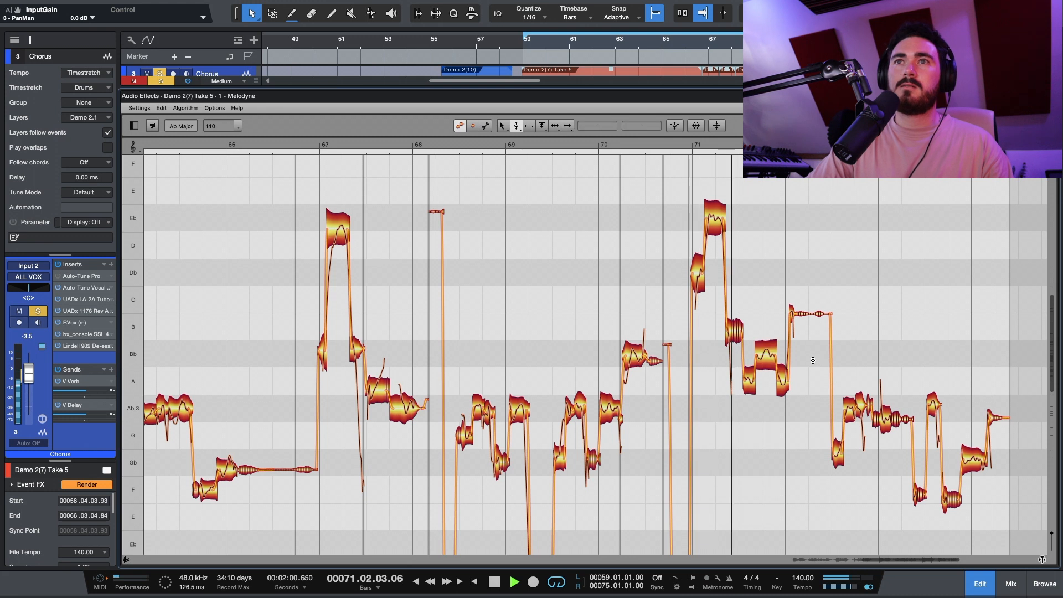
key("ctrl+z")
key("space")
- Raise the whole long note in bar 71 to Bb 3 and play it back
double_click(778, 357)
left_click_drag(776, 368, 776, 360)
left_click(767, 422)
key("space")
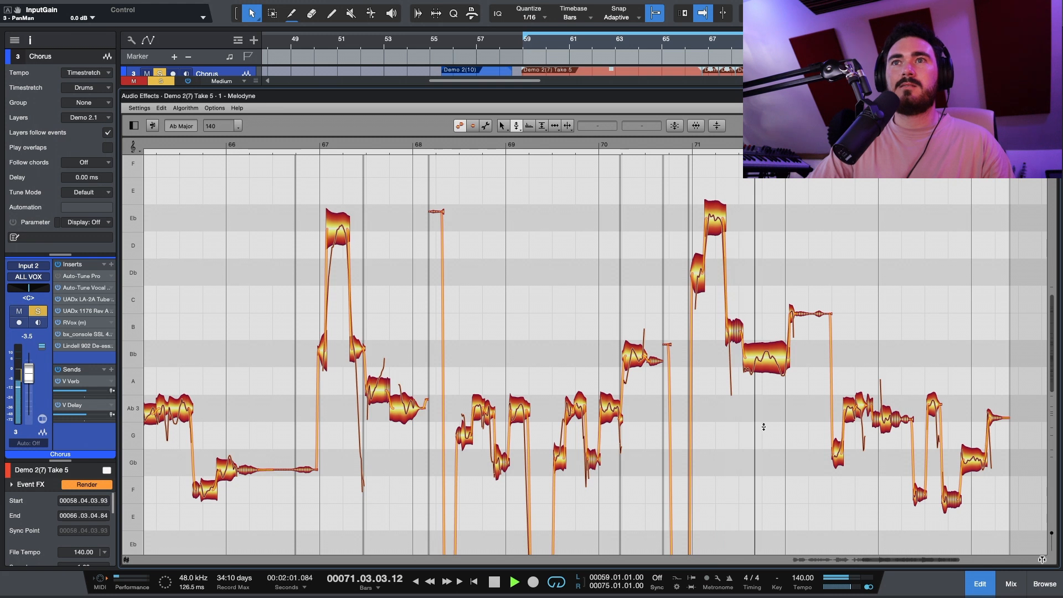
key("space")
- Separate the tail of the Bb 3 note in bar 71, lower it to Ab 3 and listen to it
left_click(780, 347)
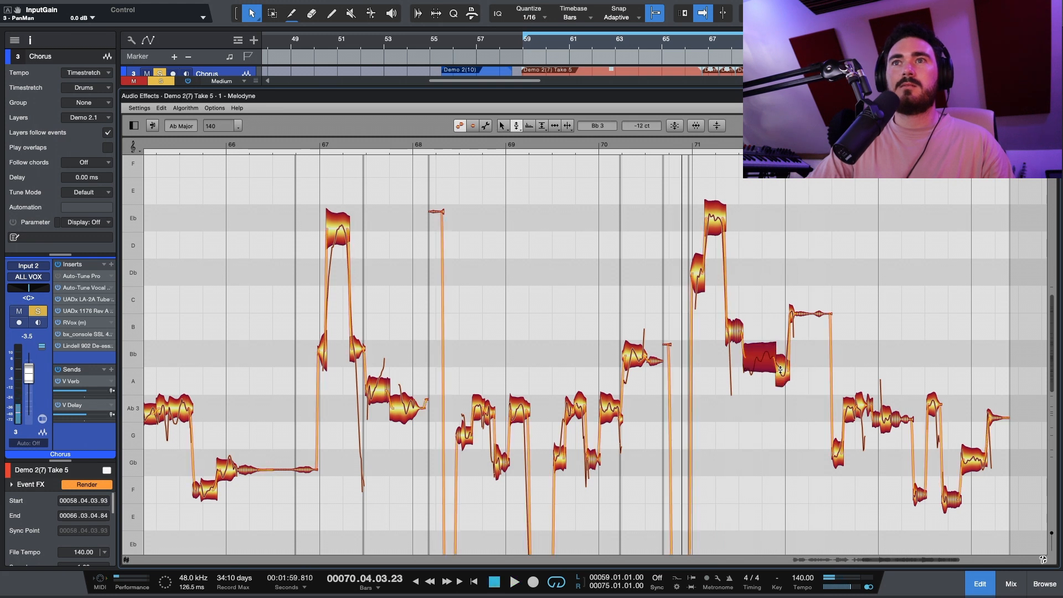
key("space")
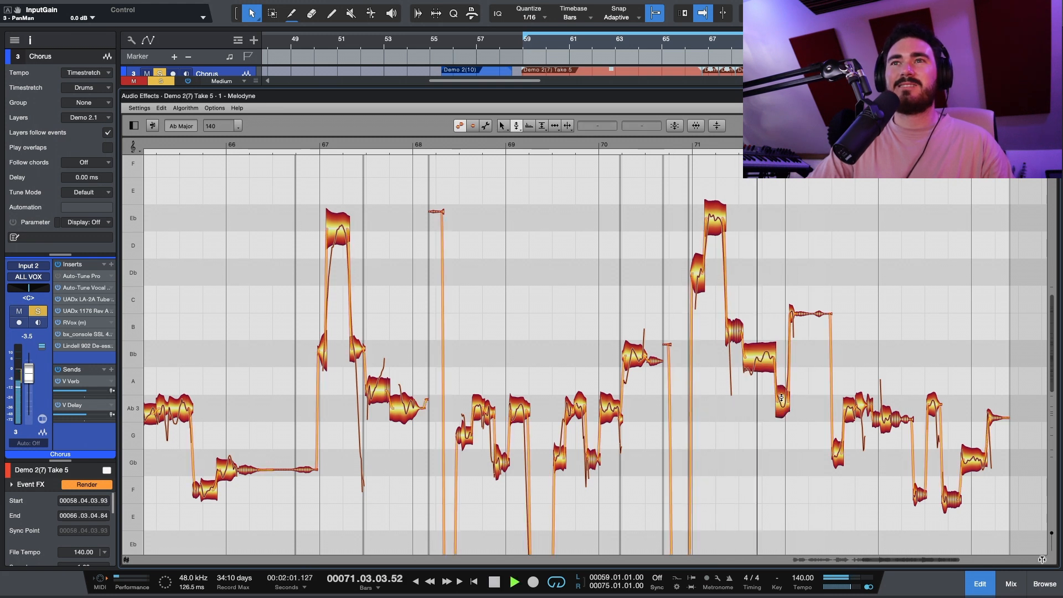
key("space")
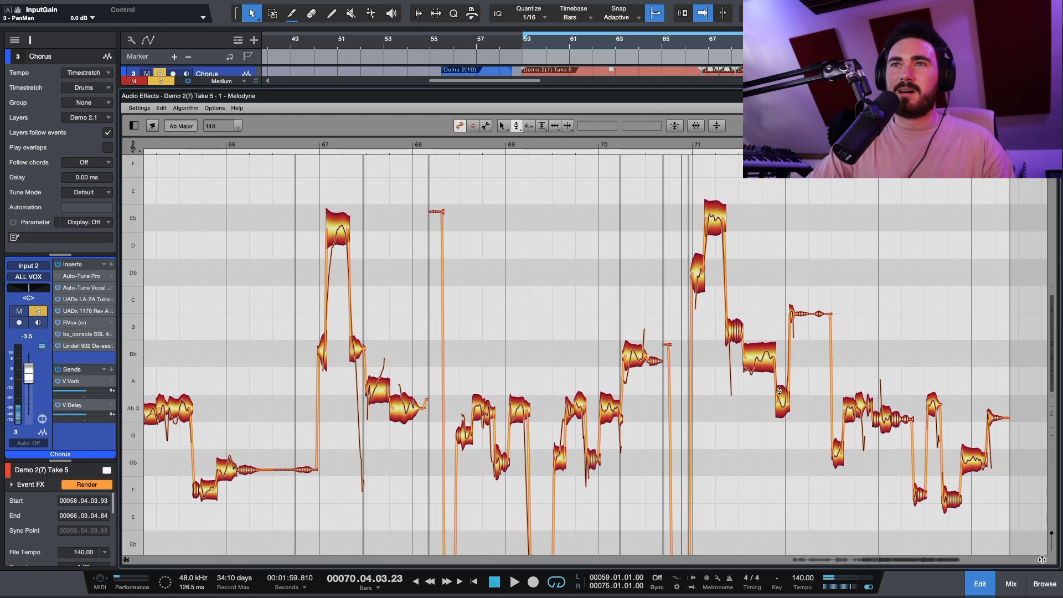
- Try formant shifts of +22 ct, 0 ct and +69 ct on the Ab 3 tail note in bar 71, replaying each
key("space")
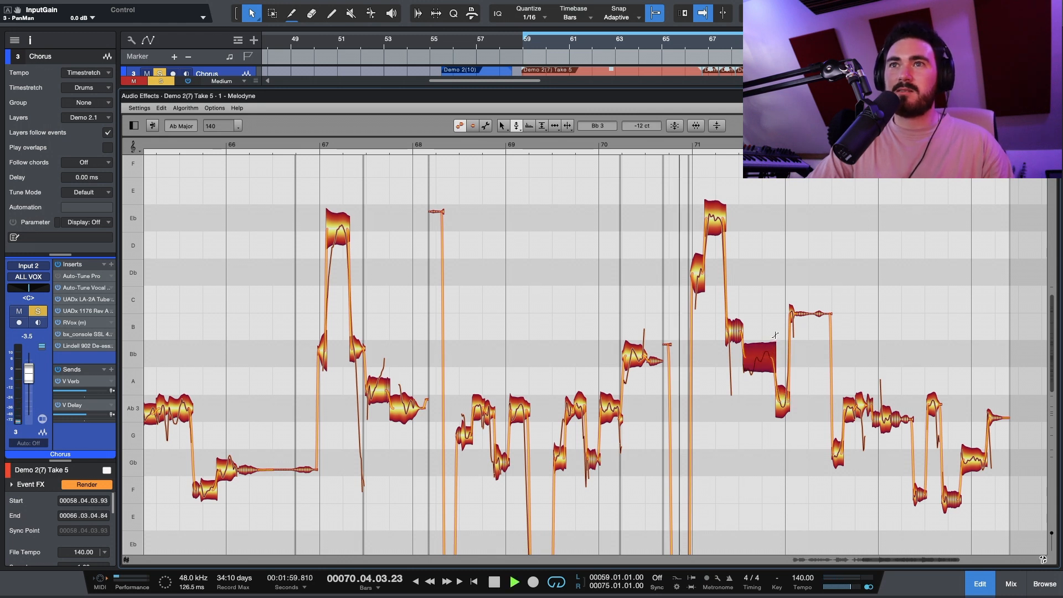
left_click(782, 397)
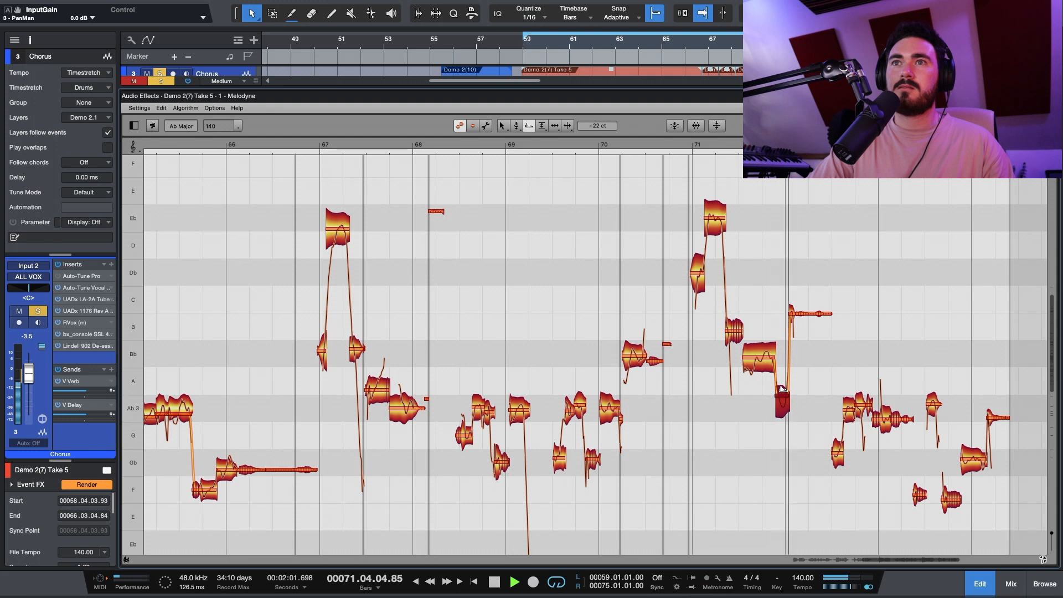
key("space")
key("space")
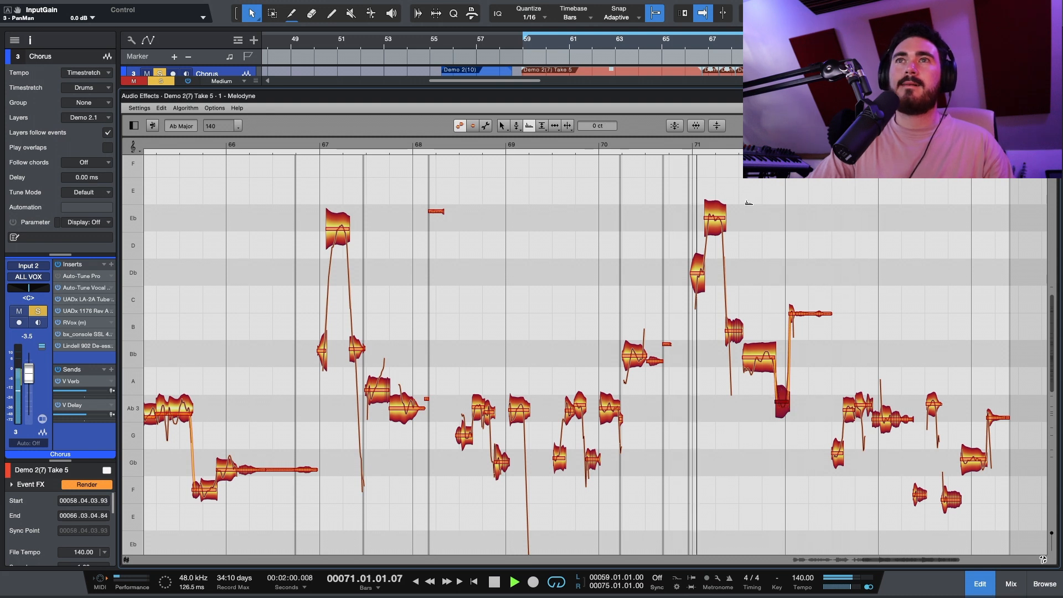
key("space")
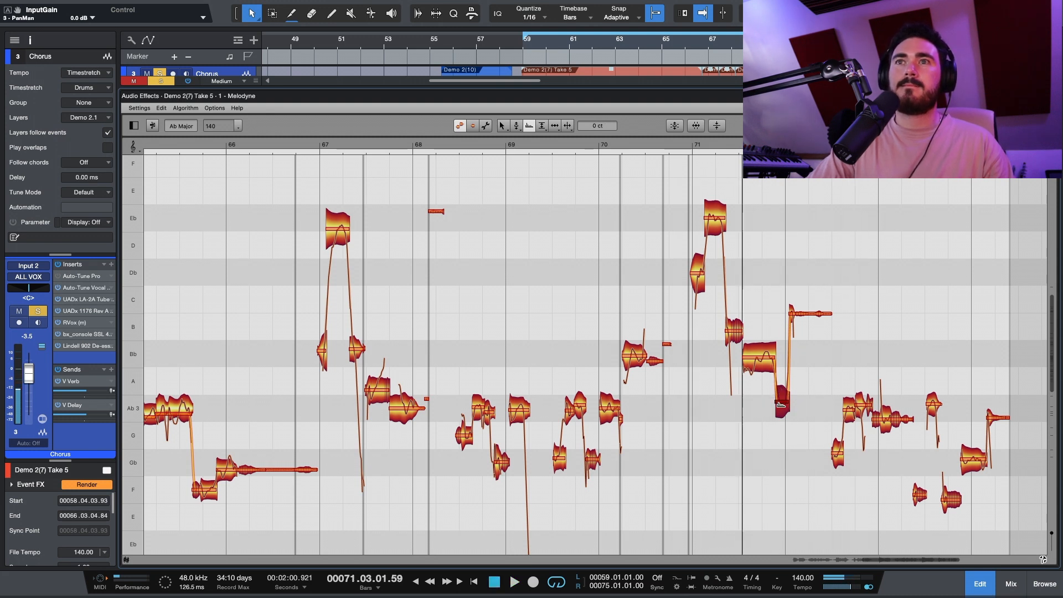
key("space")
key("space")
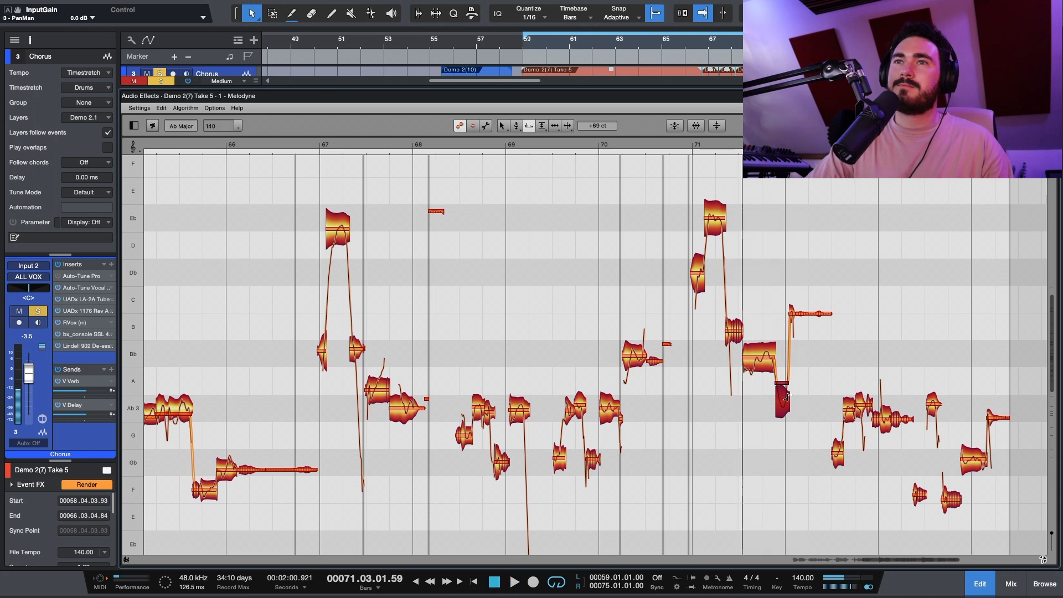
- Rejoin the long note in bar 71, separate its tail again and set the main part to Bb 3, -16 ct
key("F2")
key("space")
key("space")
left_click_drag(769, 357, 771, 367)
key("space")
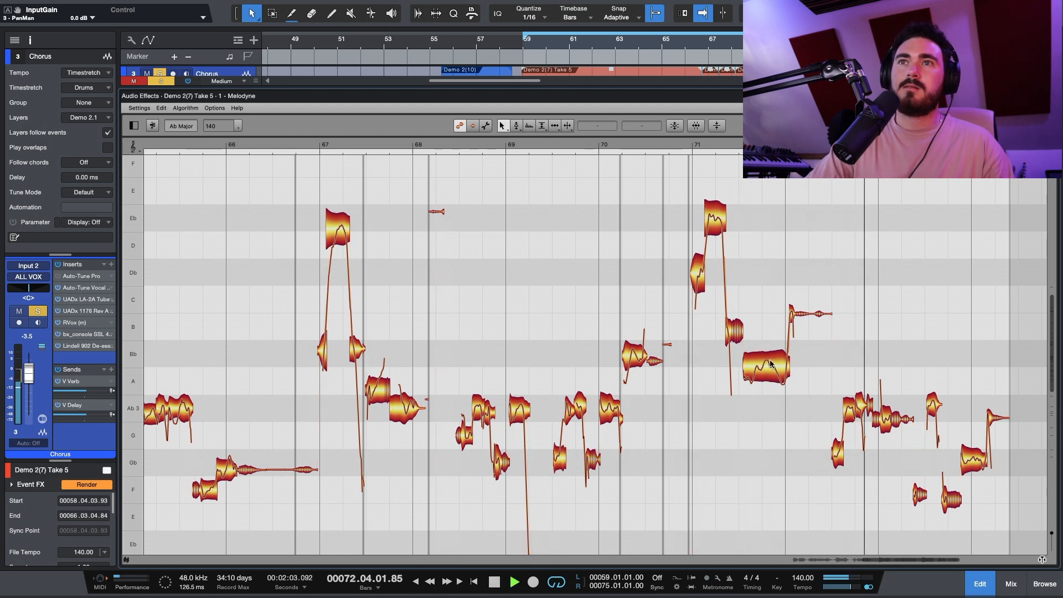
left_click(757, 373)
left_click_drag(757, 372, 757, 365)
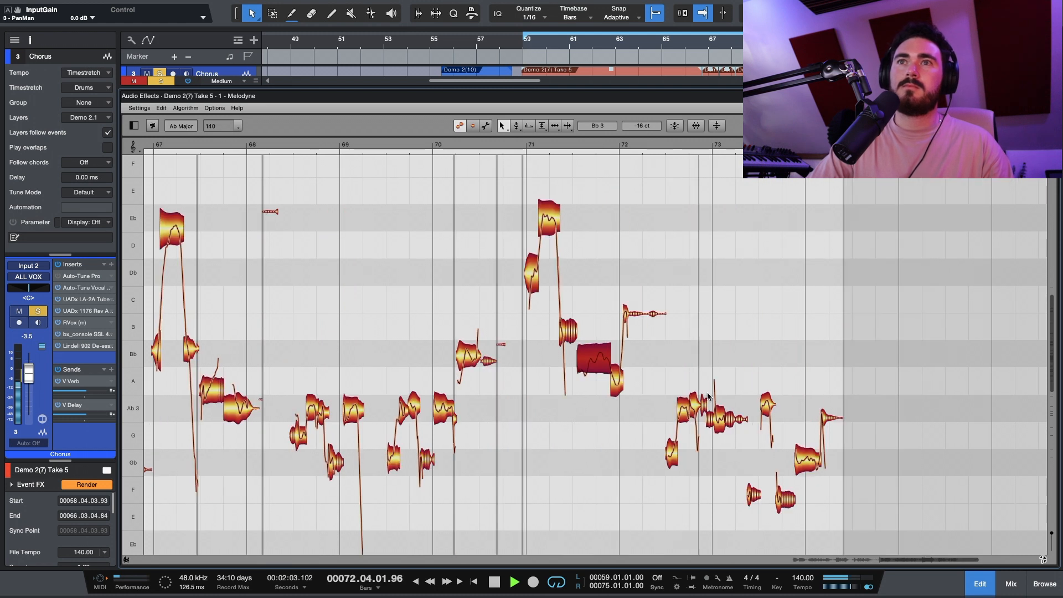
- Raise the first note of bar 73 onto Ab 3, and tune the following notes to Ab 3, +11 ct, and Gb 3, 0 ct
left_click(723, 422)
left_click_drag(722, 422, 729, 412)
key("F2")
double_click(767, 406)
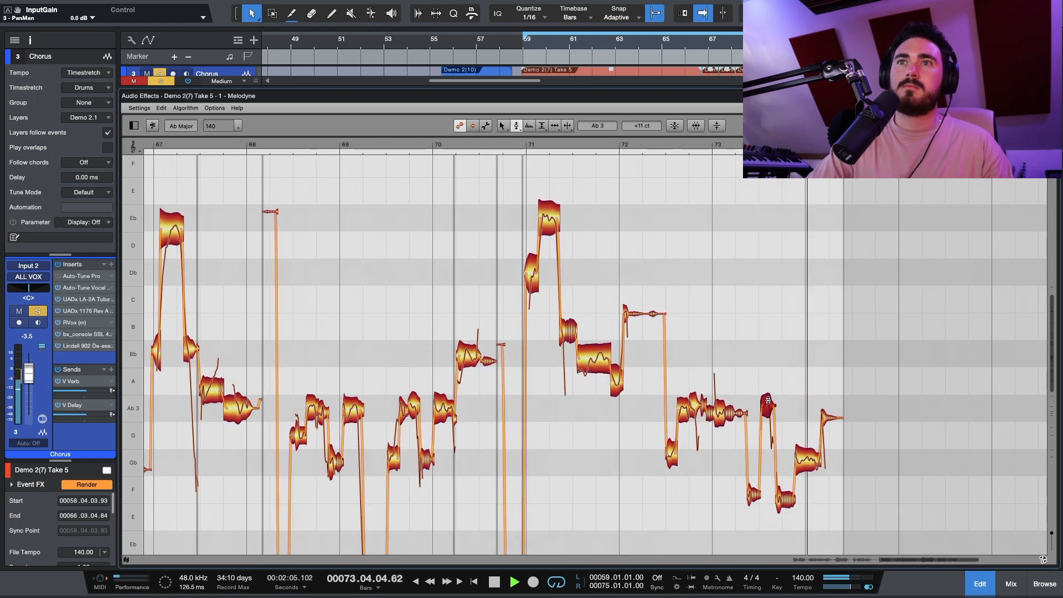
double_click(807, 460)
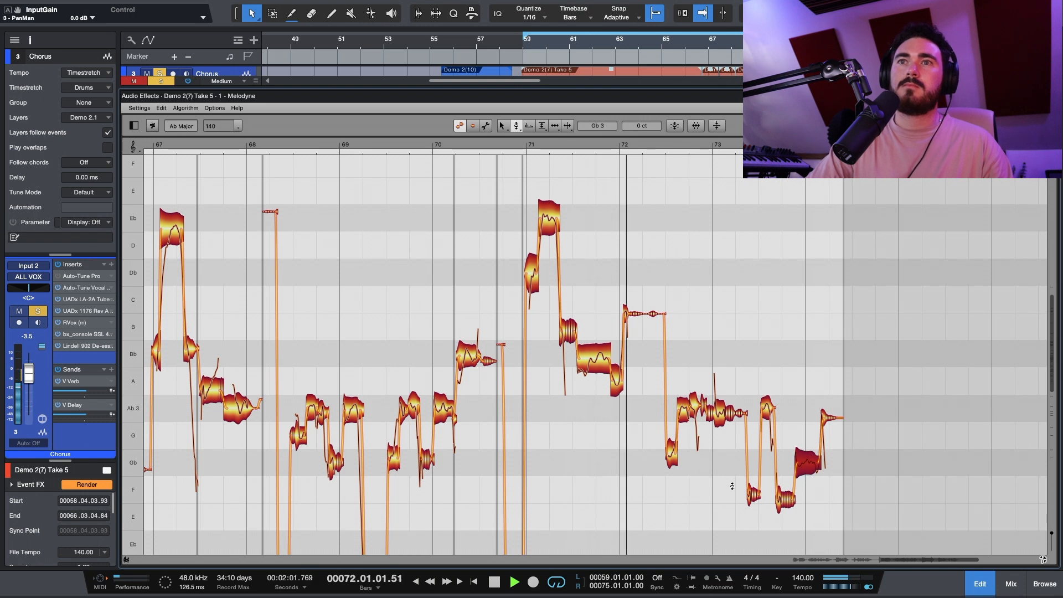
- Replay the ending and tune the low note in the middle of bar 72 to Gb 3, +26 ct
left_click(709, 469)
left_click(672, 460)
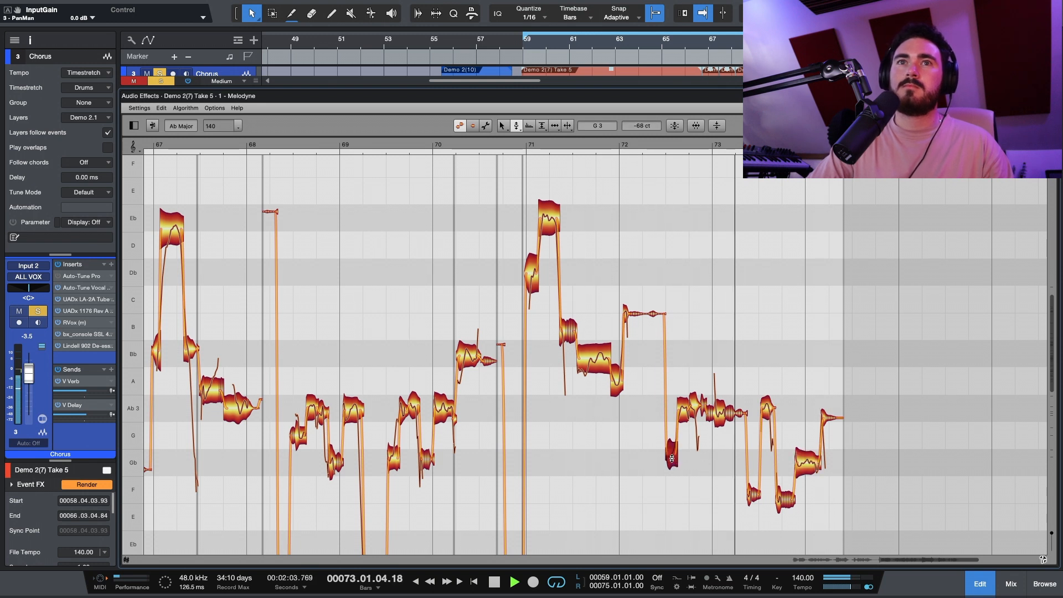
key("space")
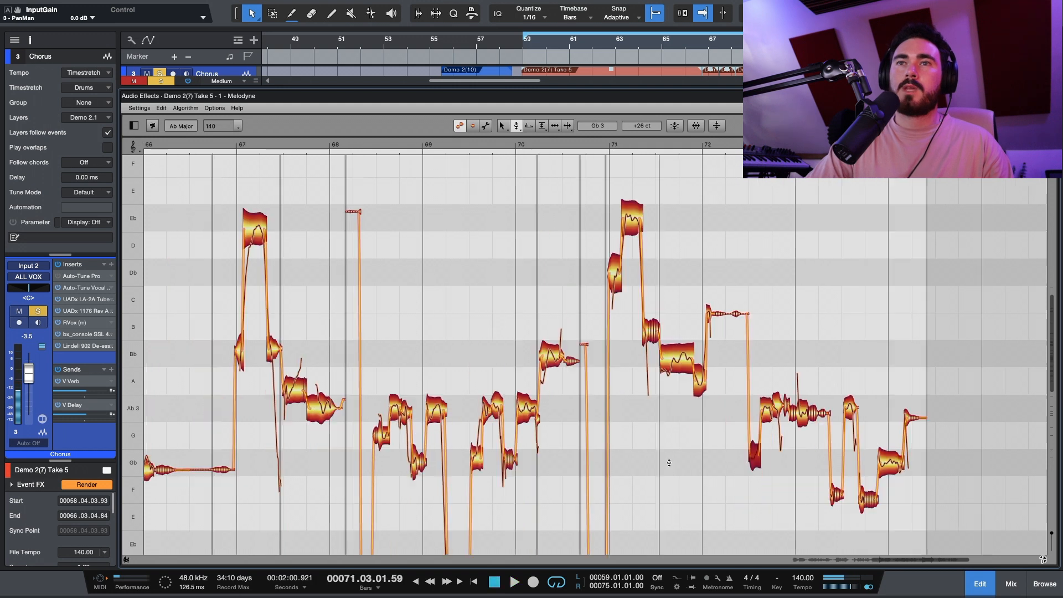
- Set the time grid to eighth notes and play the chorus from just before bar 59
scroll(603, 305, "left", 15)
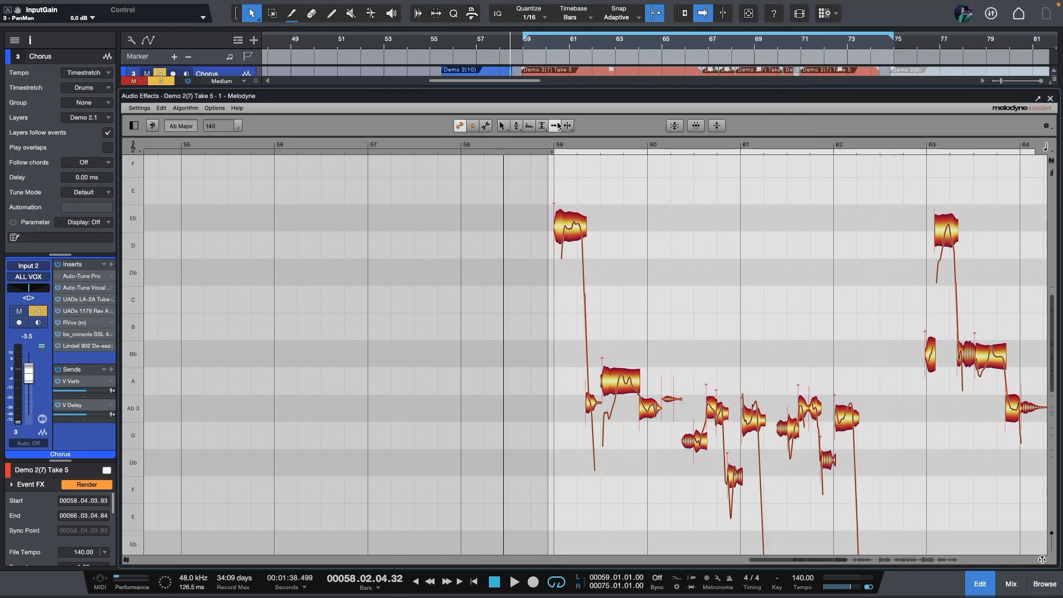
left_click(1048, 151)
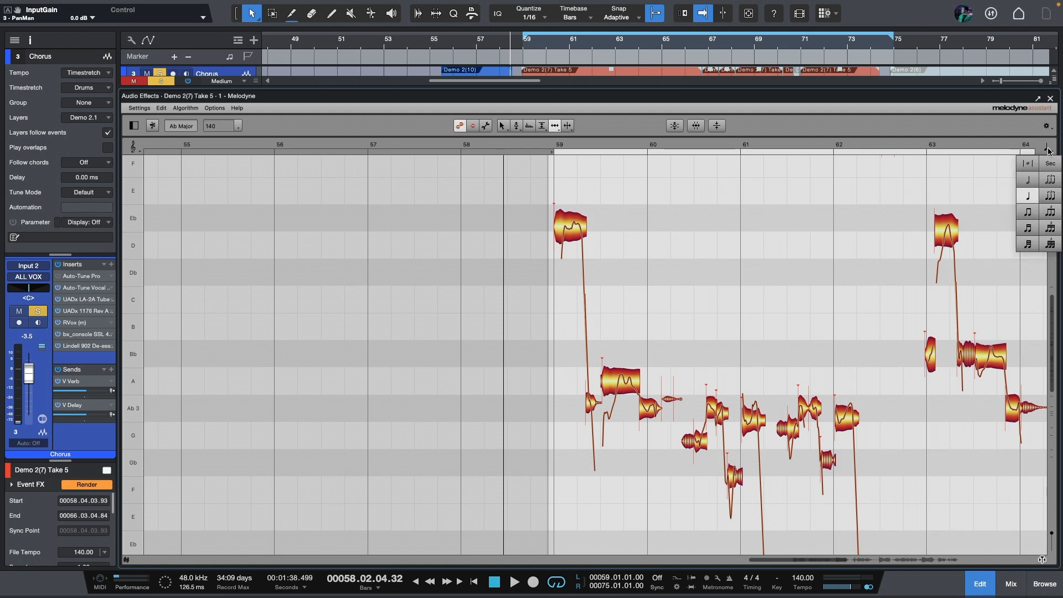
left_click(1033, 214)
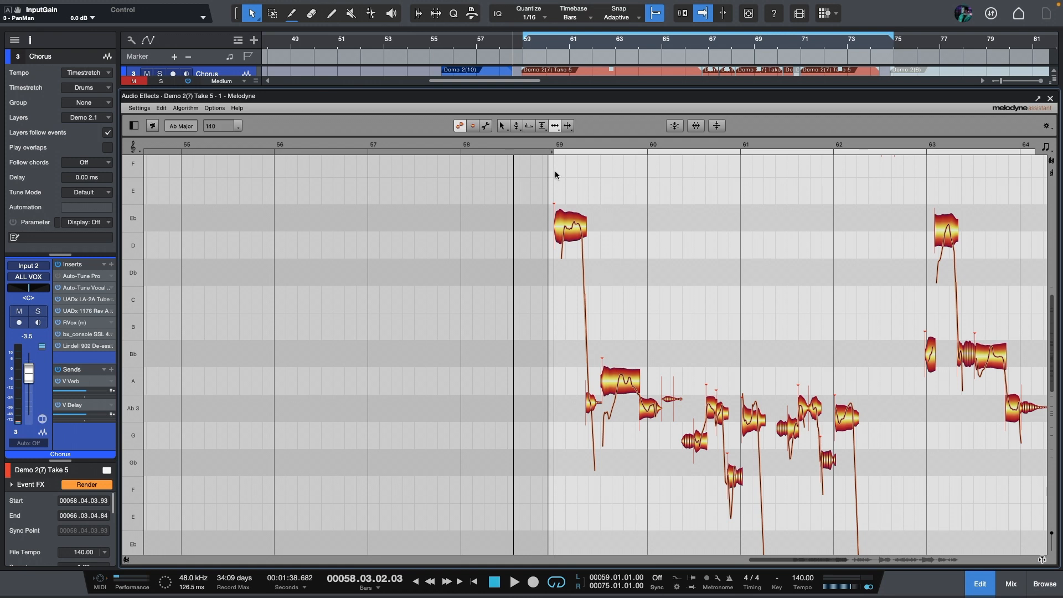
left_click(509, 143)
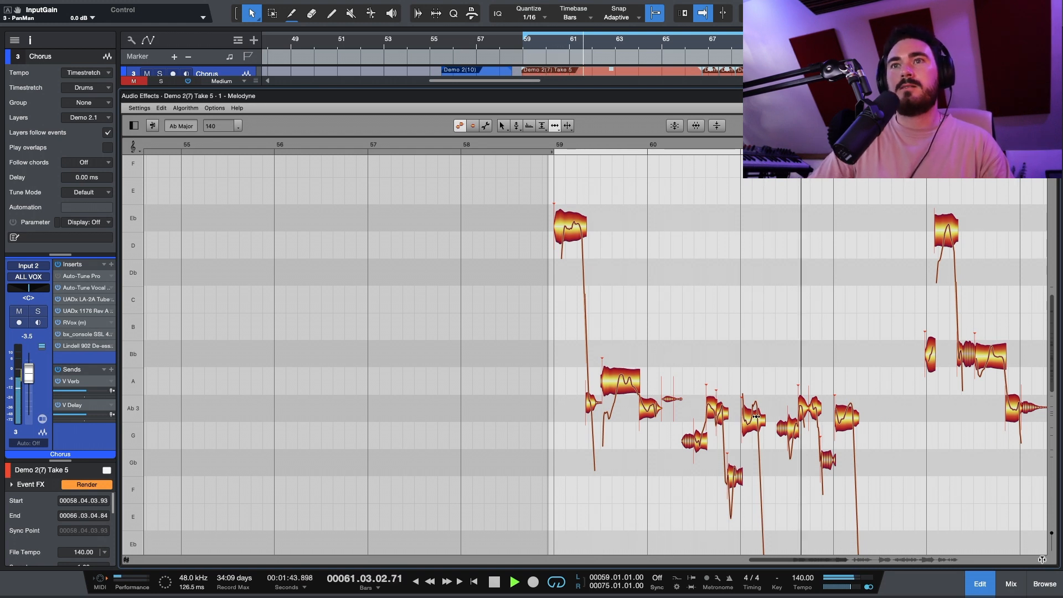
- Try raising the note at the end of bar 63 to A 3, -14 ct, and higher, replaying it and undoing the last raise
key("F2")
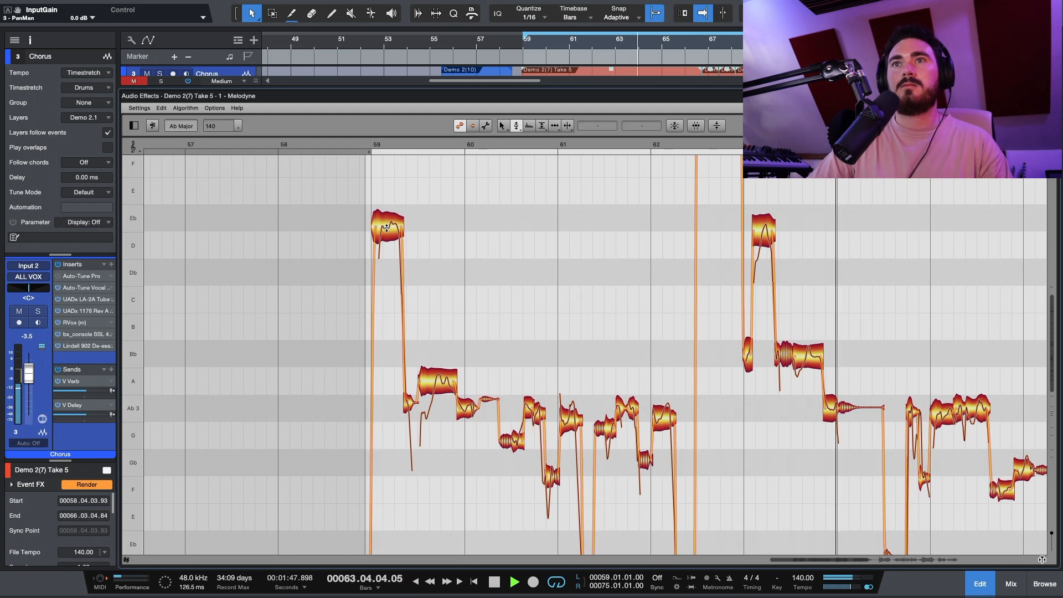
key("space")
left_click(833, 397)
left_click(706, 144)
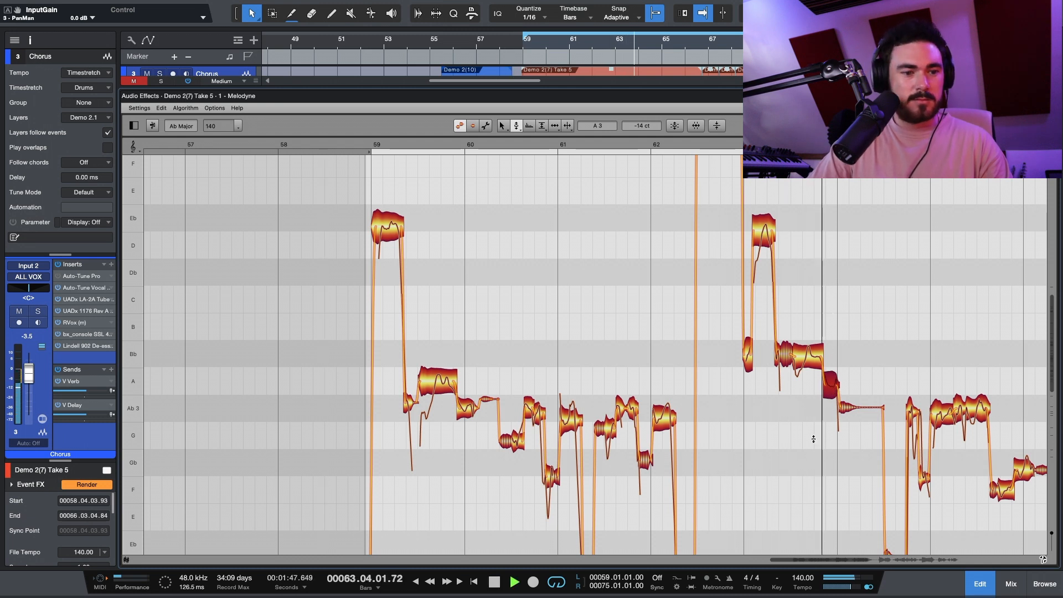
key("space")
key("space")
left_click(862, 337)
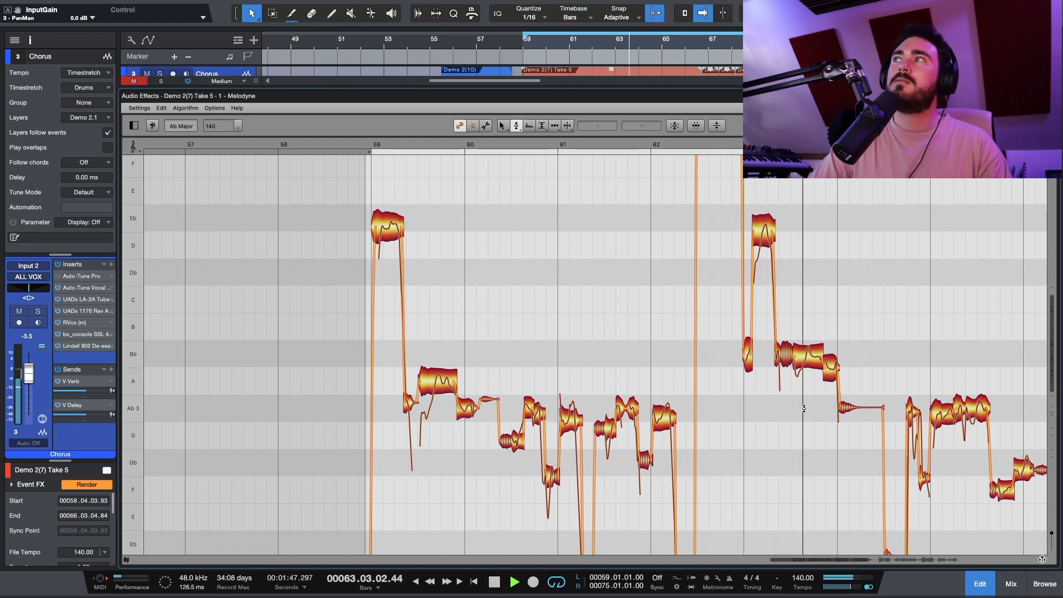
key("super+z")
key("space")
key("space")
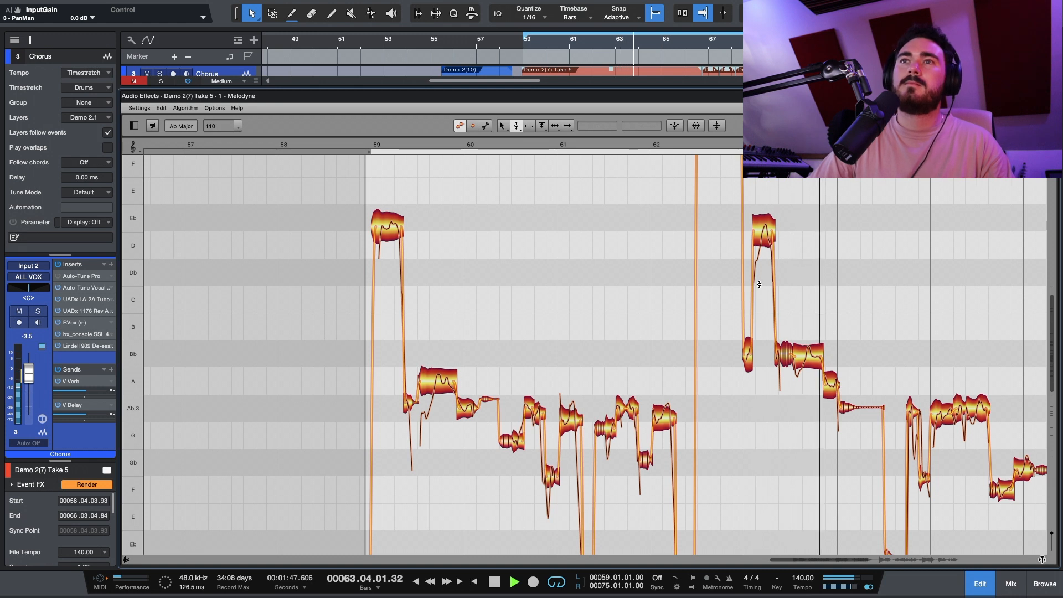
- Return the note at the end of bar 63 to Ab 3, 0 ct, and shift its formant to +37 ct
left_click(830, 409)
key("space")
key("space")
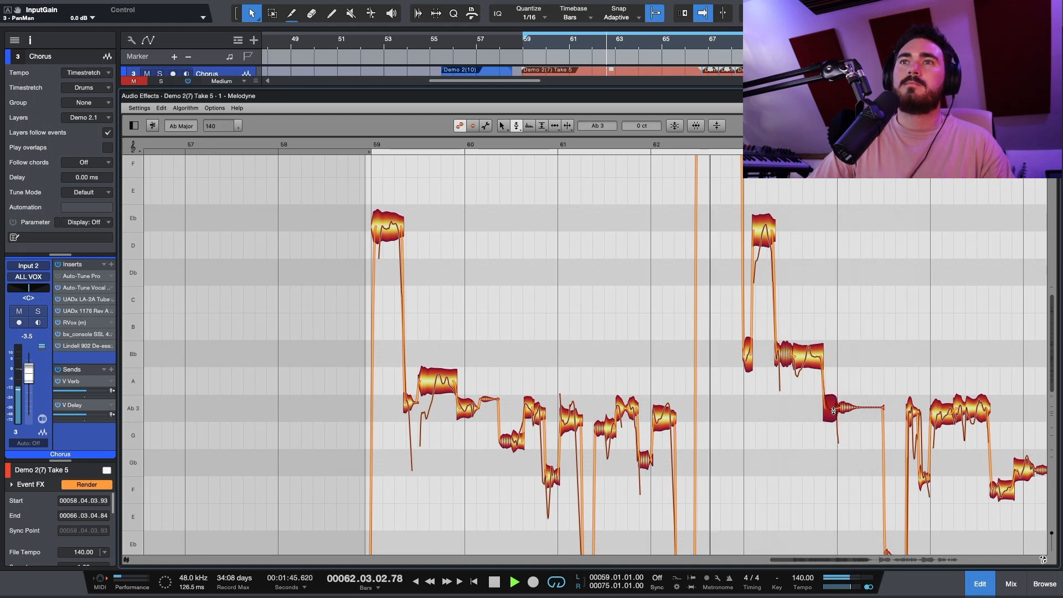
left_click_drag(829, 411, 829, 407)
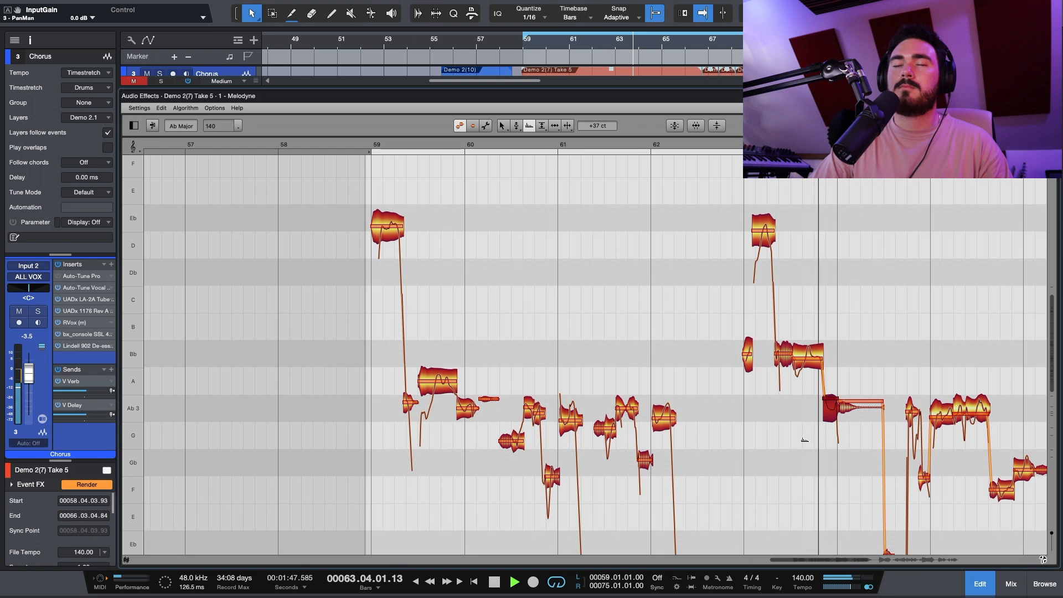
- Try raising the high note in bar 67 to Eb 4, 0 ct, and replay from the end of bar 62
key("F2")
scroll(736, 451, "right", 5)
left_click(730, 363)
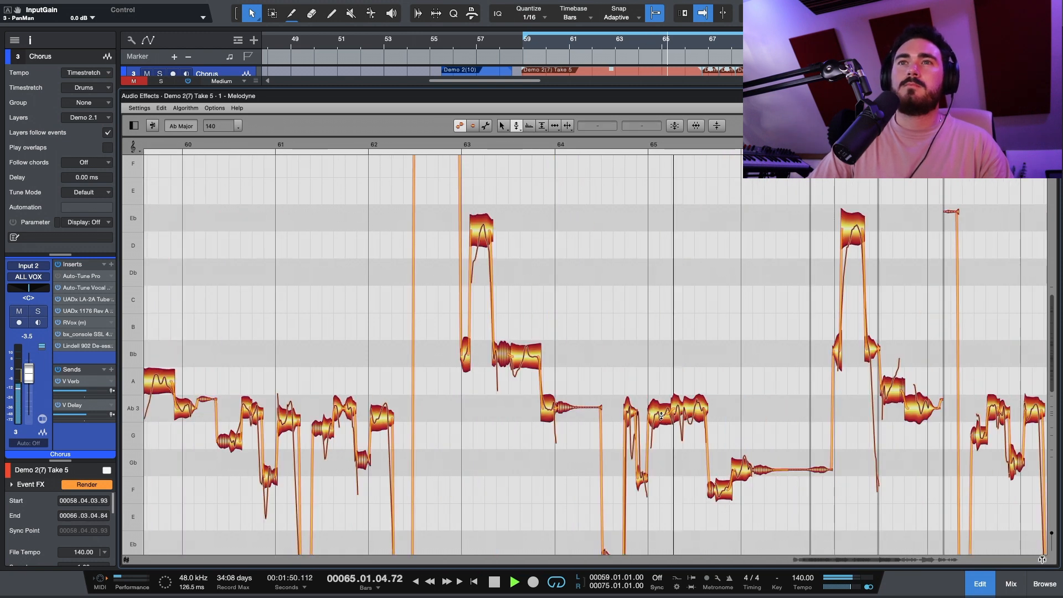
left_click(744, 466)
left_click(852, 219)
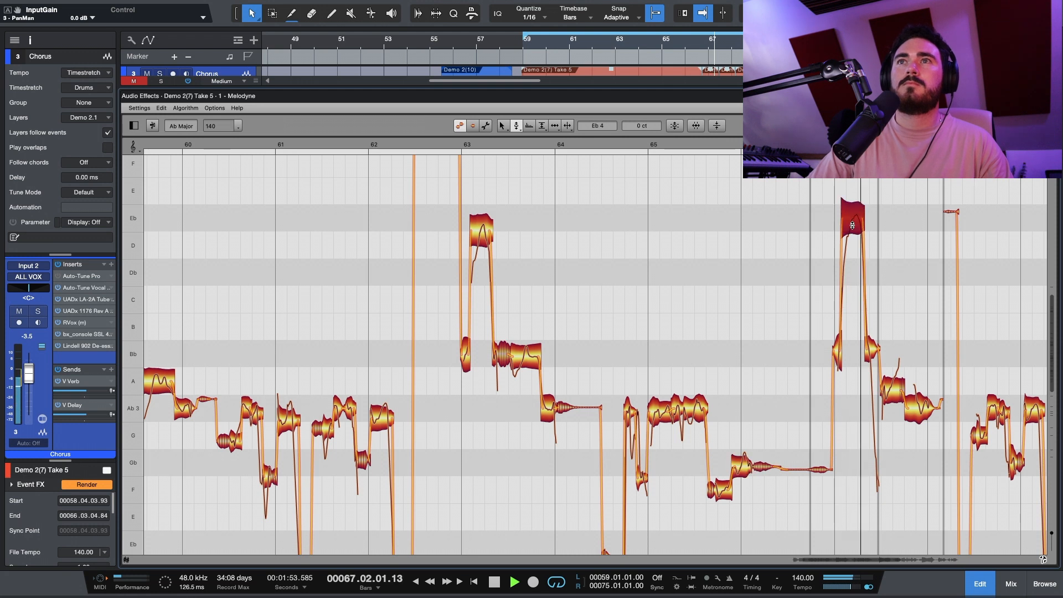
key("KP_Subtract")
key("KP_Subtract")
key("KP_Subtract")
key("KP_Subtract")
key("KP_Subtract")
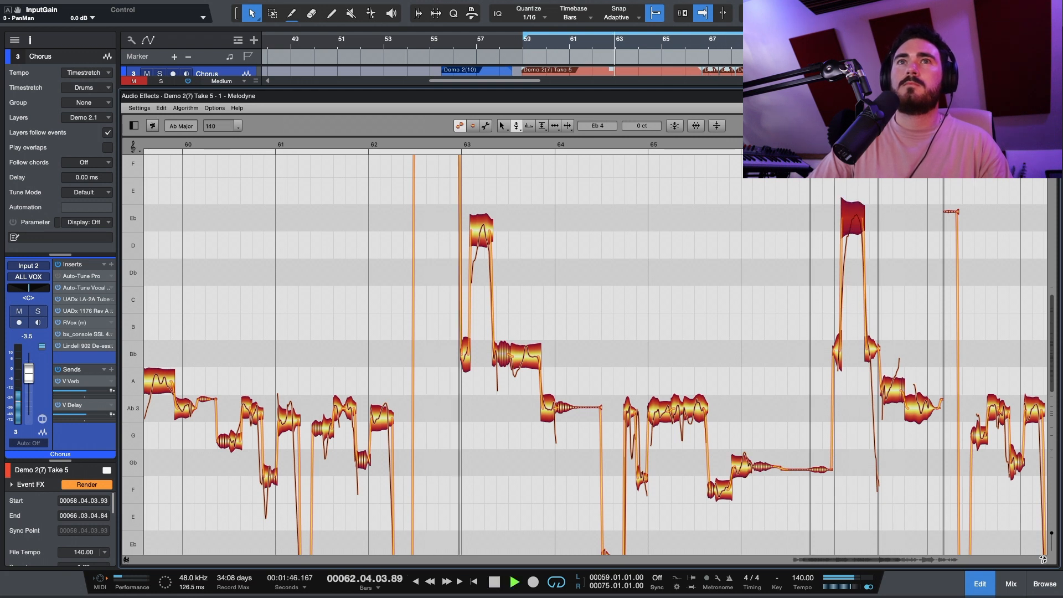
- Try raising the high note in bar 63 to Eb 4, -10 ct, and undo both it and the bar 67 raise
double_click(496, 225)
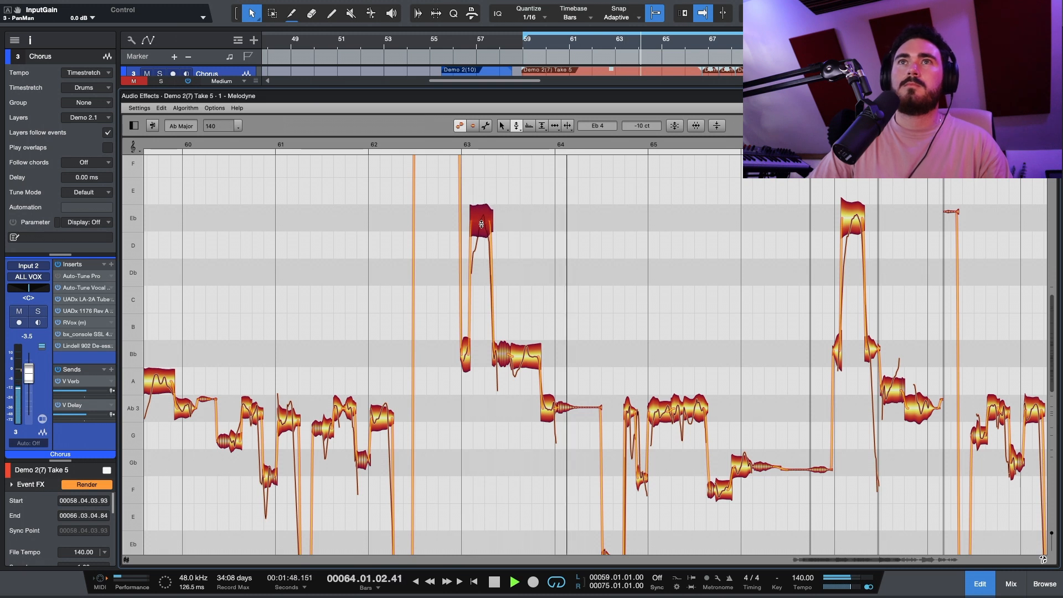
key("super+z")
left_click(615, 249)
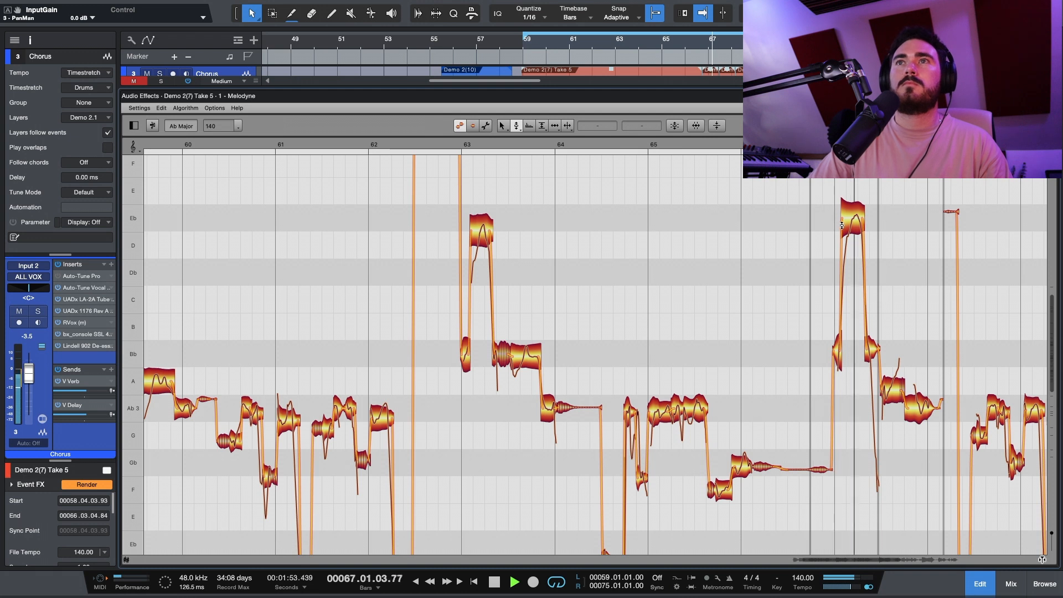
key("space")
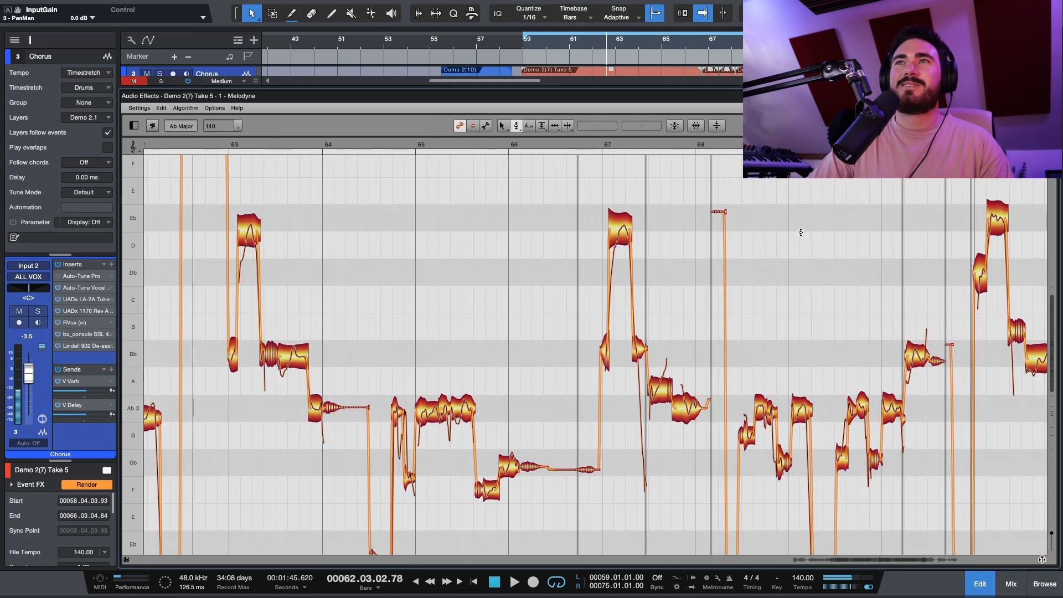
- Replay the phrase, split the long Bb 3 note in bar 63, lower its first part towards A 3 and set the second to Bb 3, -14 ct
scroll(625, 229, "left", 10)
left_click(375, 144)
key("space")
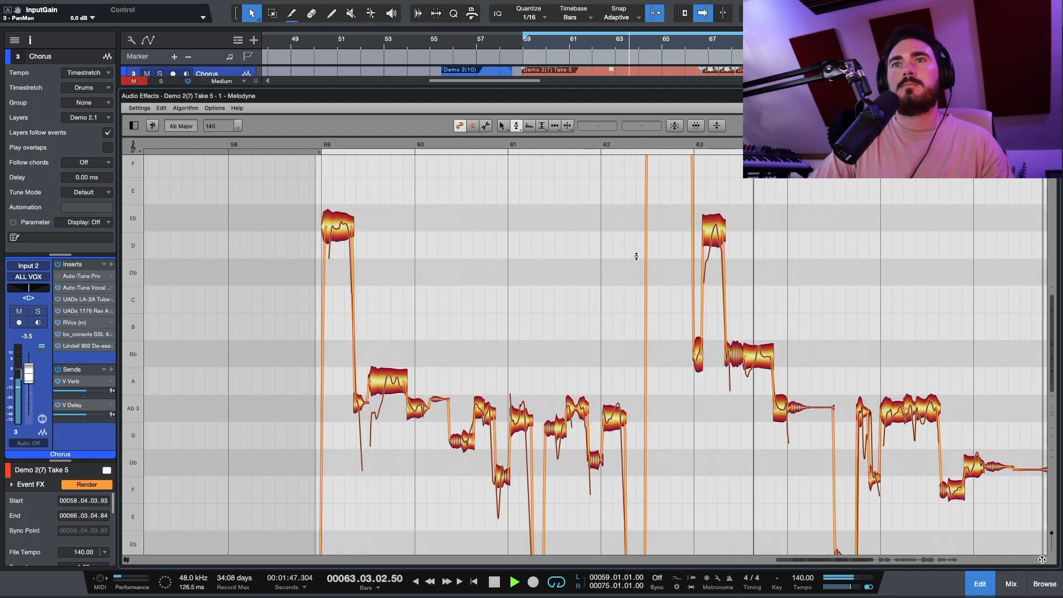
double_click(756, 350)
left_click(765, 357)
left_click(653, 144)
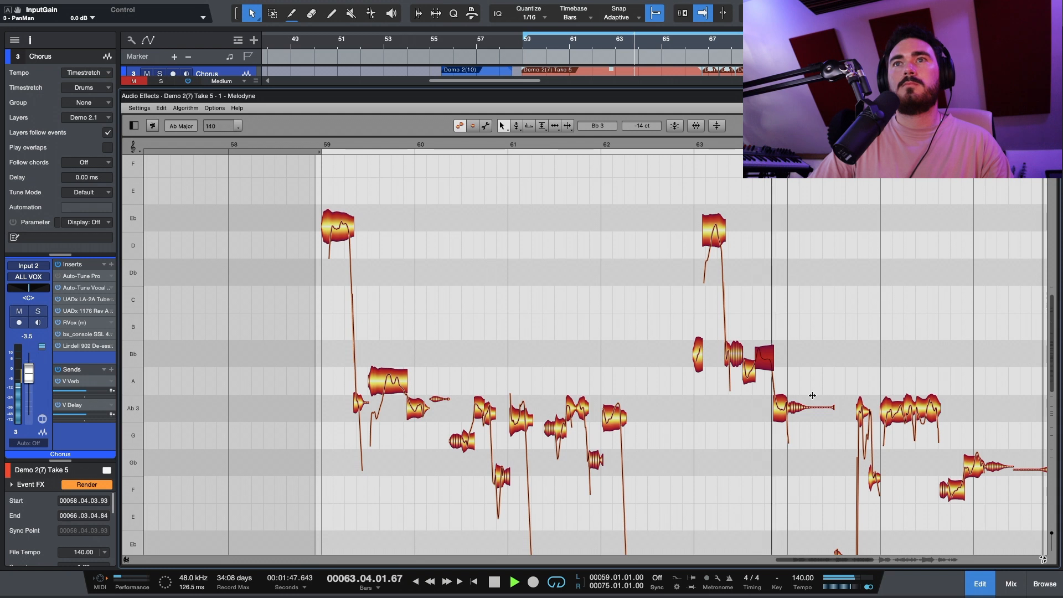
- Shift the formant of the first note in bar 65 to -33 ct while replaying the passage
left_click(784, 410)
key("F3")
left_click(630, 145)
left_click_drag(726, 409, 692, 421)
key("space")
key("space")
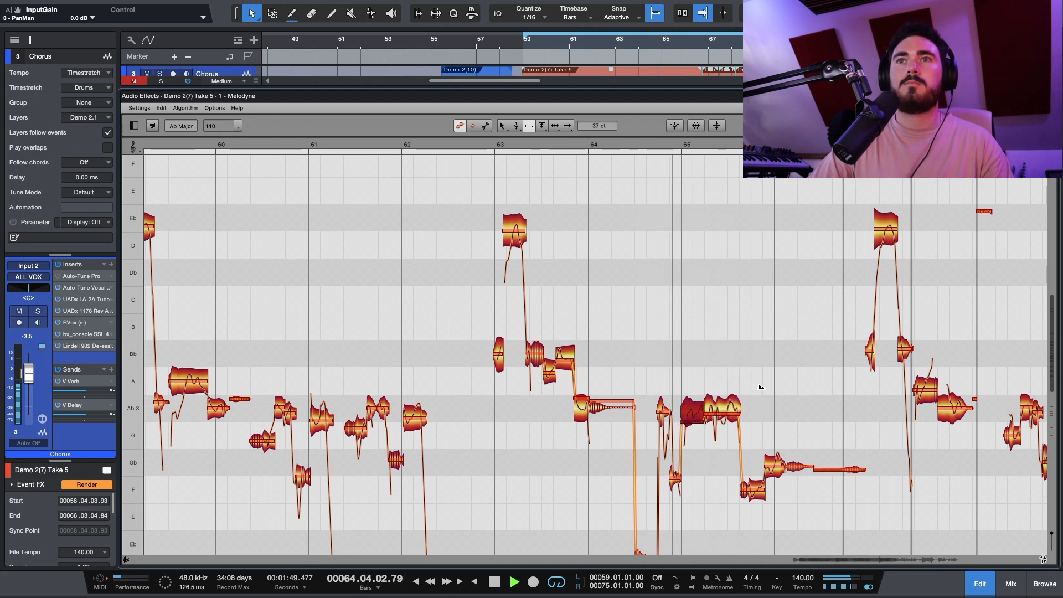
left_click_drag(689, 409, 689, 406)
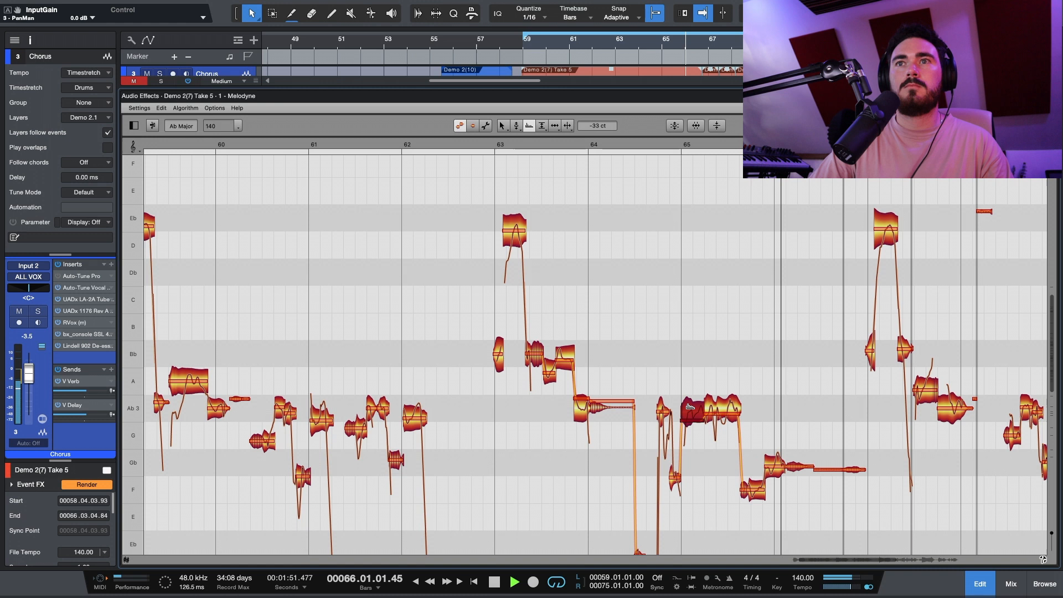
- Set the pitch modulation of the Gb 3 note at the start of bar 66 to 94%
key("F2")
key("F2")
left_click_drag(769, 468, 770, 471)
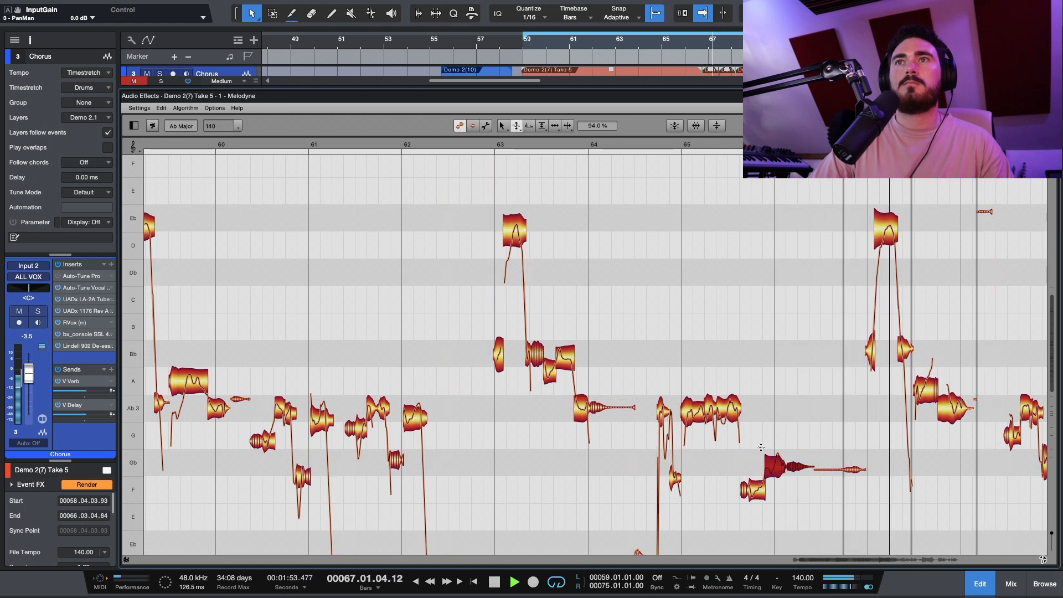
- Lower the first note of the phrase in bar 68 to Gb 3, +31 ct, and replay from within bar 68
scroll(761, 447, "right", 3)
key("F2")
key("F2")
left_click(768, 358)
scroll(767, 361, "right", 3)
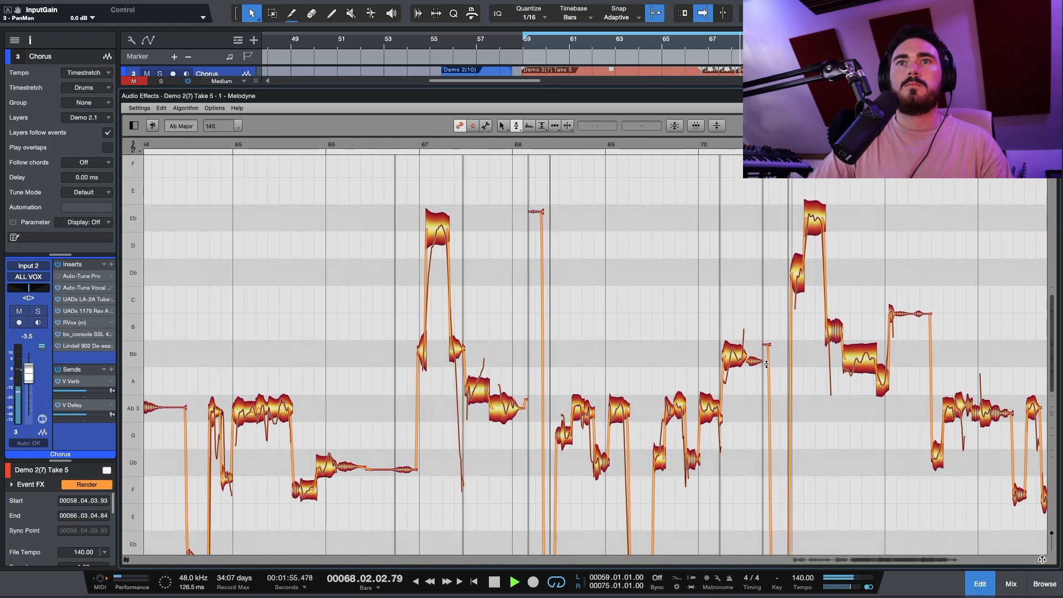
left_click(559, 451)
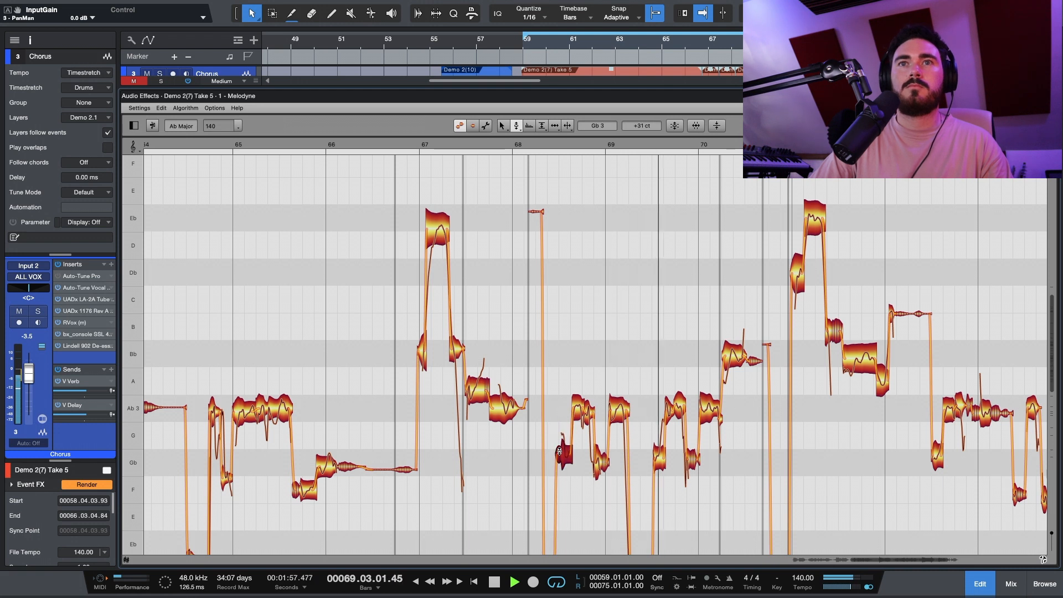
left_click(501, 145)
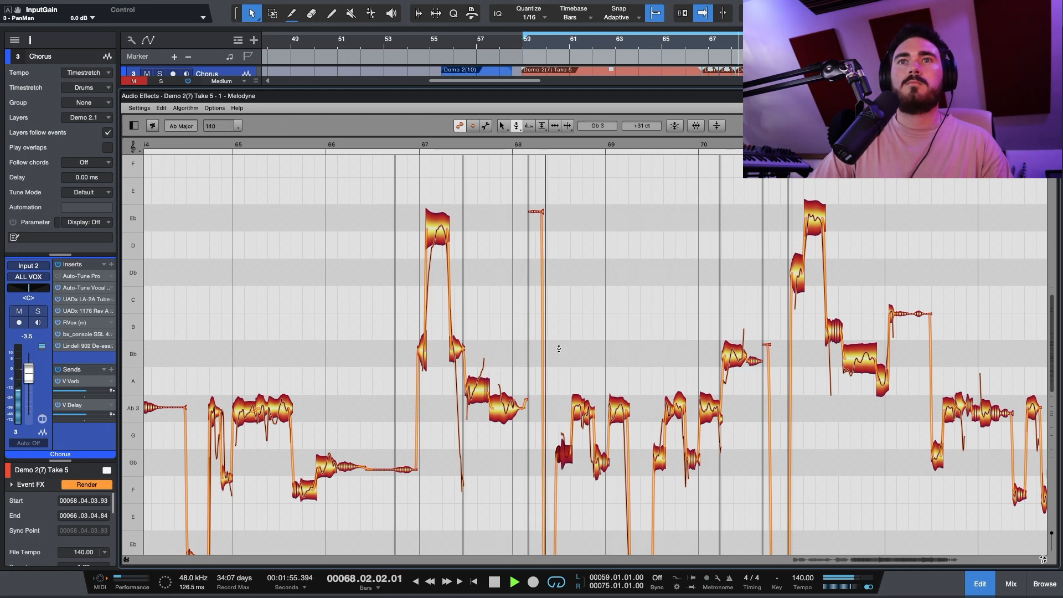
- Raise the first note of the phrase in bar 68 to Ab 3, -31 ct, and replay it with the track soloed and in the mix
left_click_drag(558, 451, 561, 404)
double_click(505, 145)
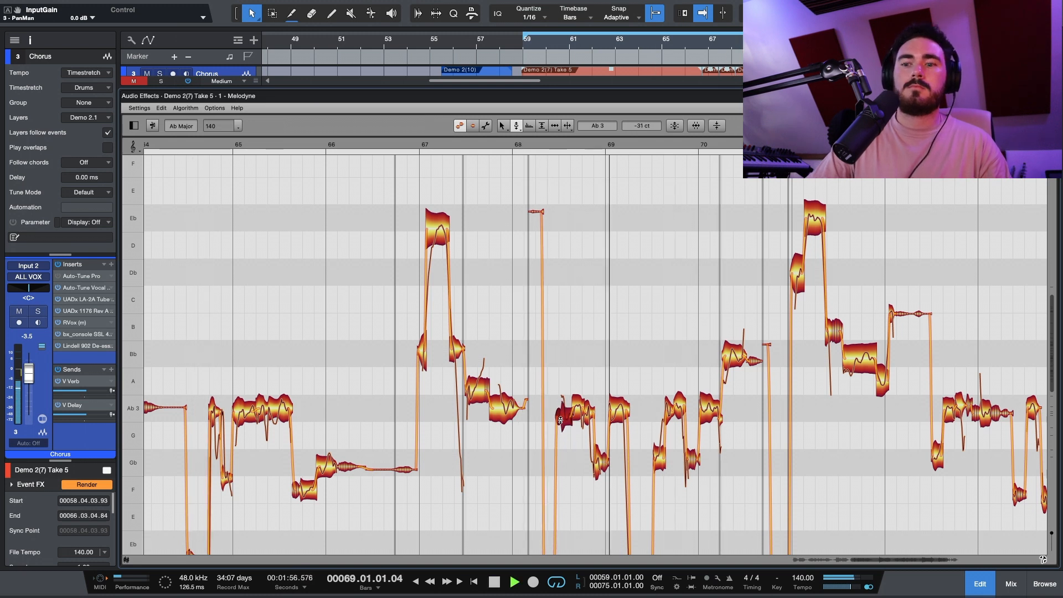
key("s")
key("space")
key("space")
key("s")
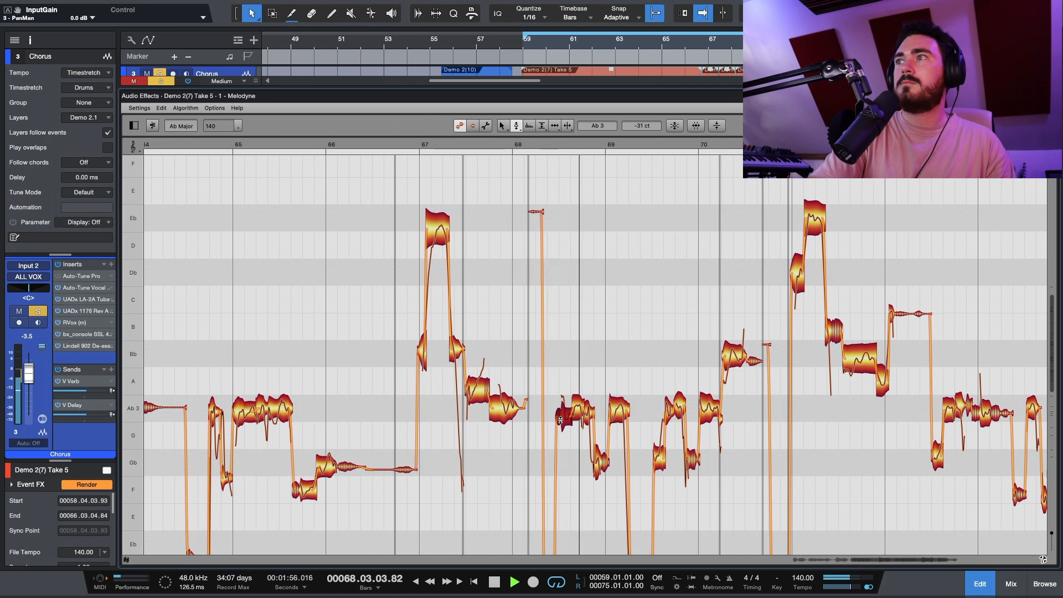
scroll(570, 421, "right", 3)
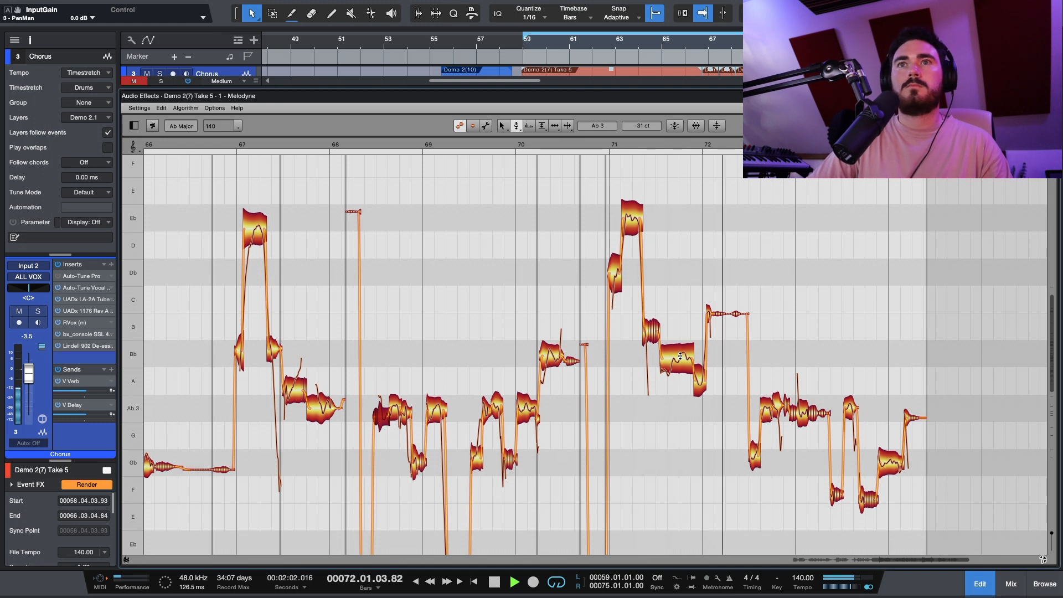
- Try the short note ending bar 71 at Ab 3, +24 ct, nudge the second low note in bar 73 up towards F 3, and stop playback
left_click_drag(696, 380, 696, 401)
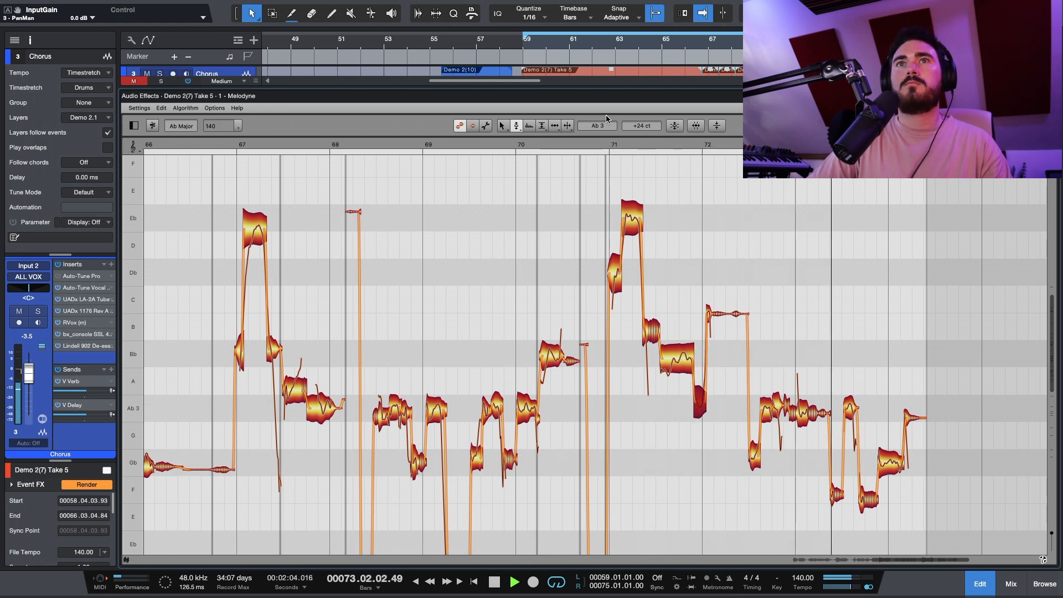
left_click(788, 325)
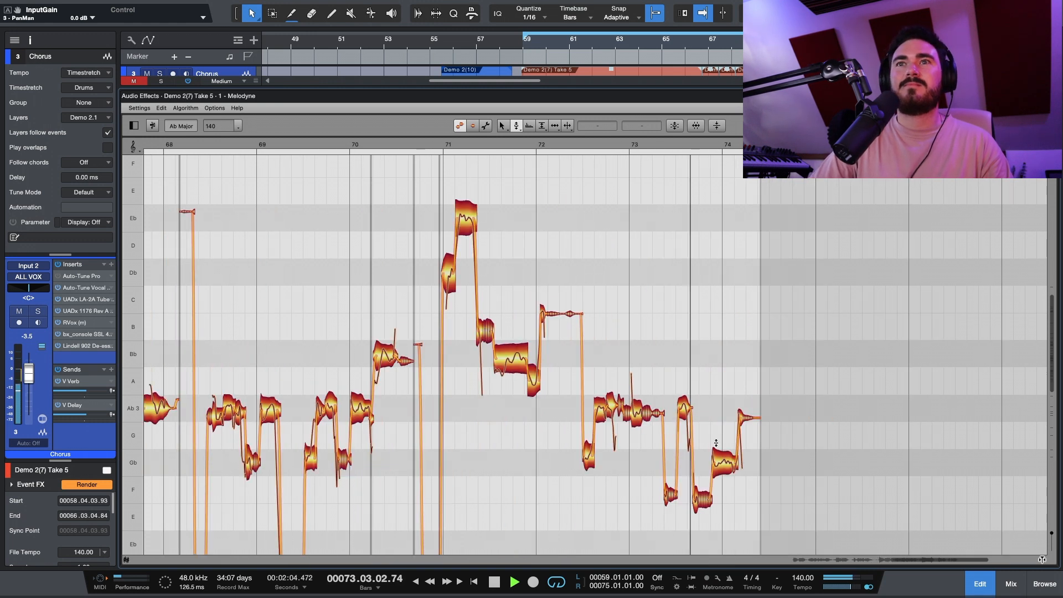
left_click(702, 496)
key("space")
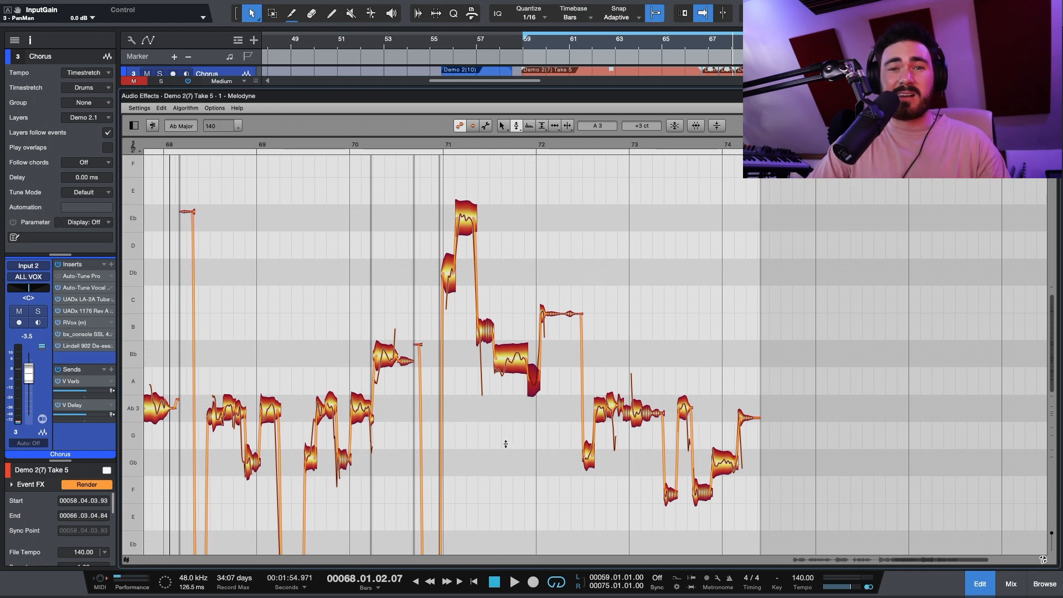
- Enable and open the Auto-Tune Pro insert on the Chorus track, and start playback from just before bar 59
scroll(496, 453, "left", 5)
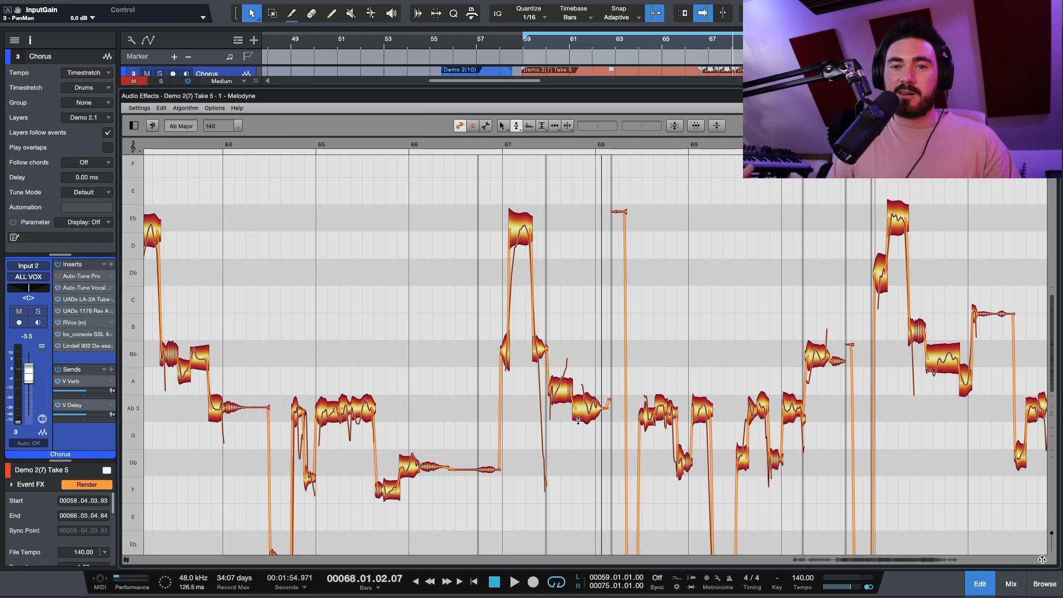
scroll(334, 347, "left", 10)
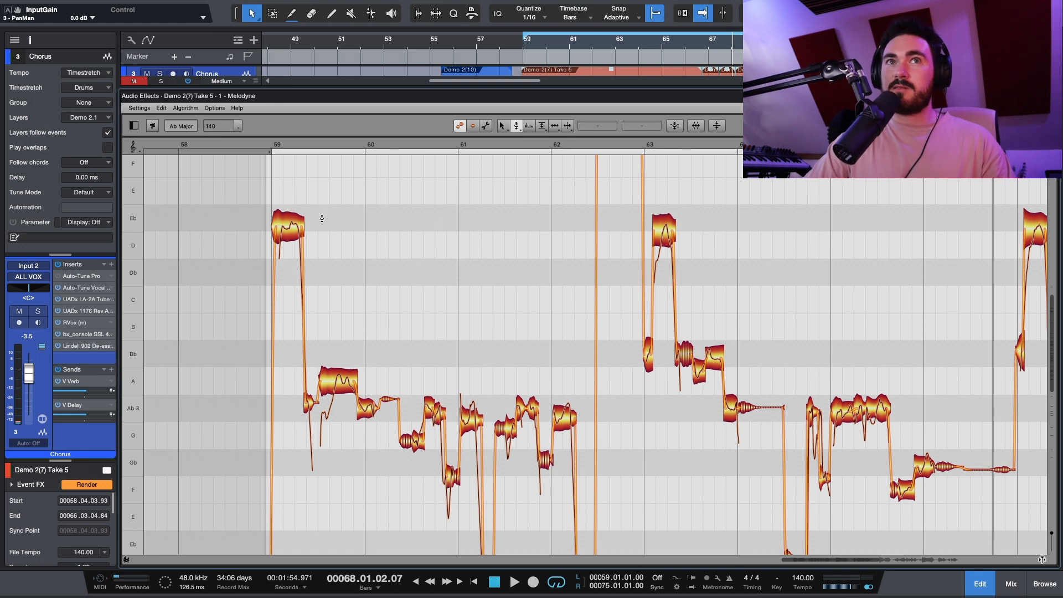
left_click(230, 143)
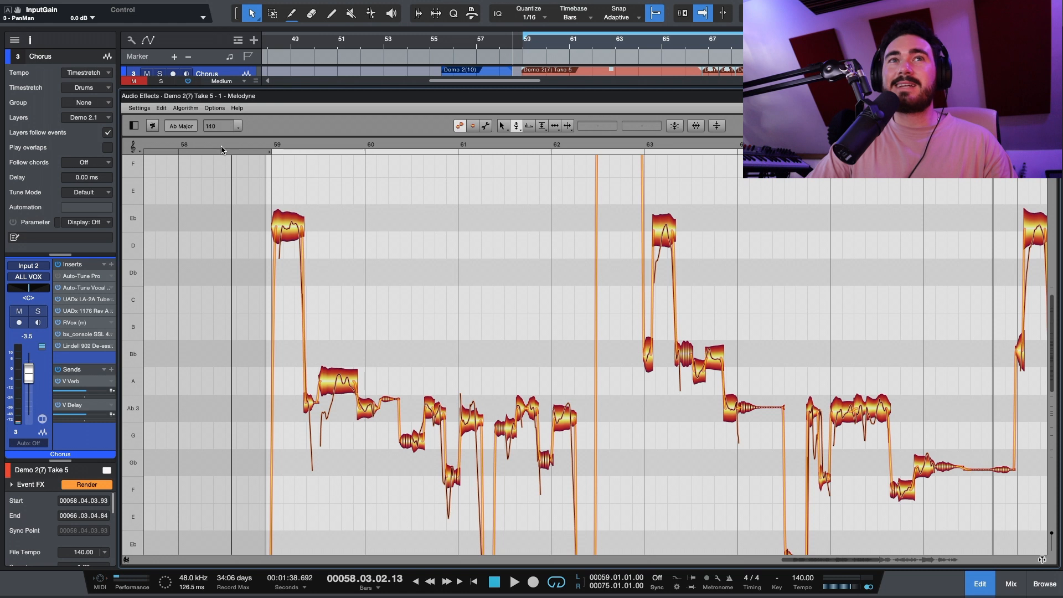
left_click(81, 277)
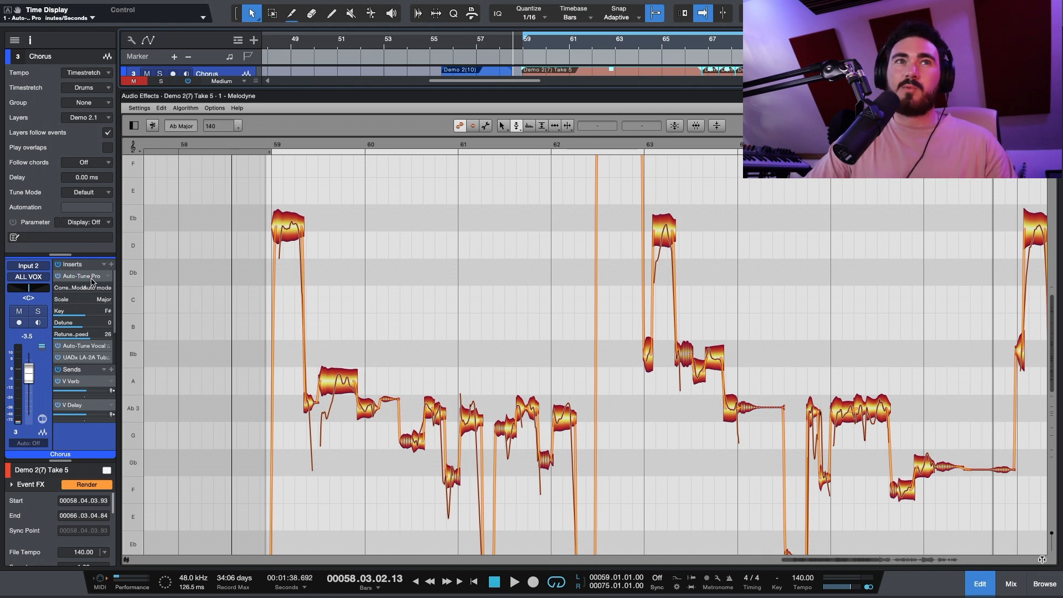
double_click(82, 276)
left_click_drag(342, 217, 424, 162)
key("space")
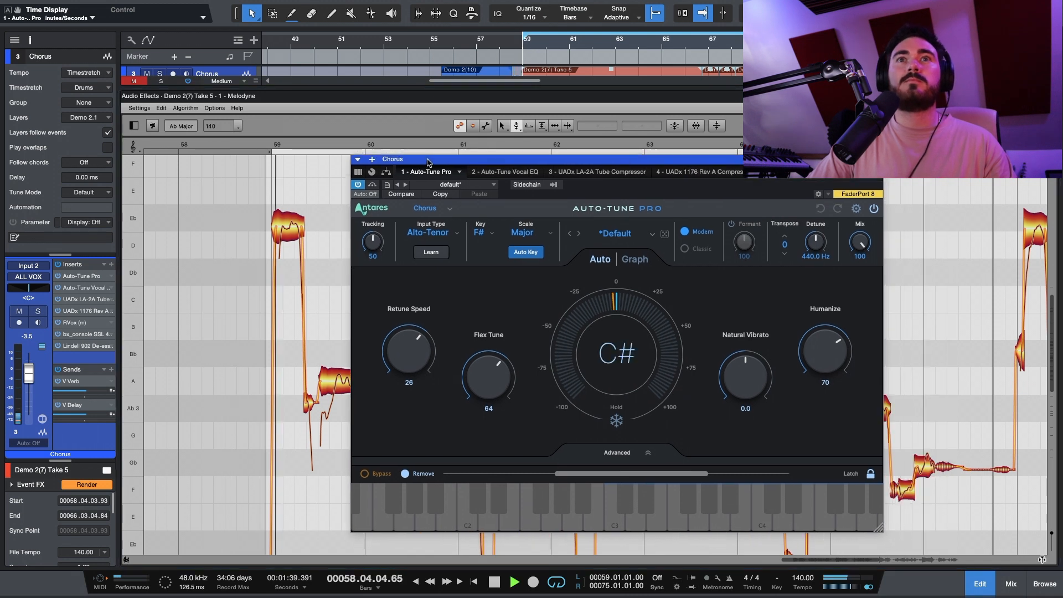
- Set Auto-Tune Pro's Retune Speed to 33, Humanize to 77 and Flex Tune to 62, and close the plug-in
left_click_drag(408, 345, 408, 342)
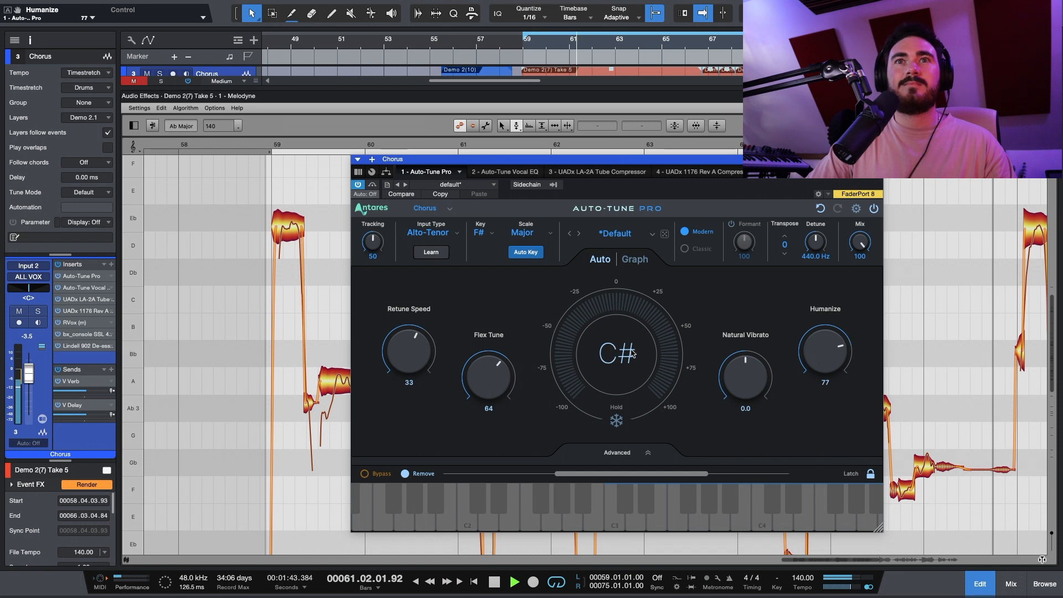
left_click_drag(494, 379, 504, 389)
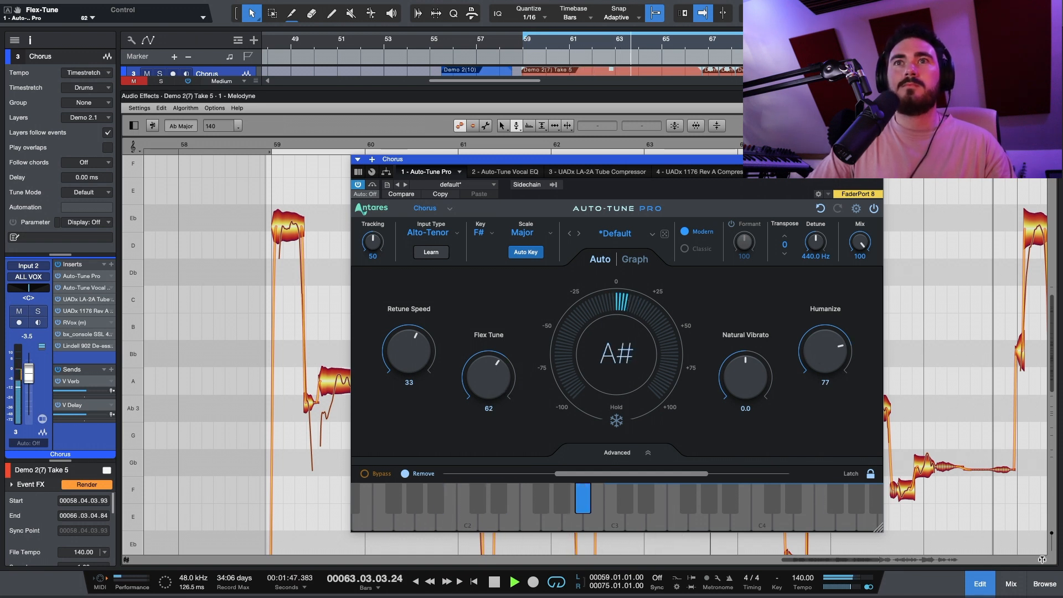
left_click(875, 159)
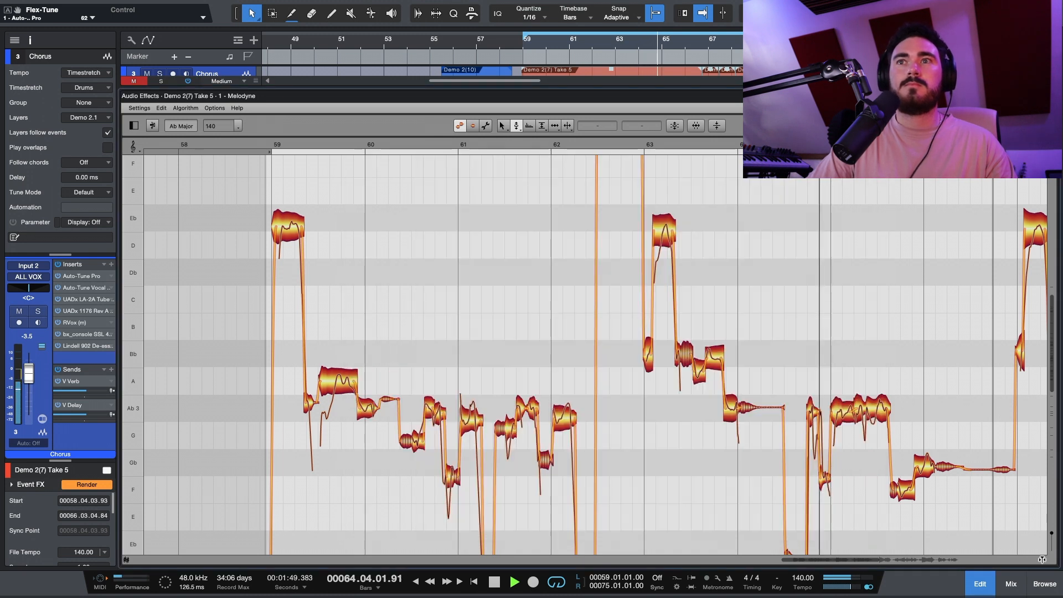
- Follow the vocal through to bar 71, lower the short note at that bar's end to Ab 3, and restart playback
scroll(746, 329, "down", 5)
scroll(746, 328, "right", 3)
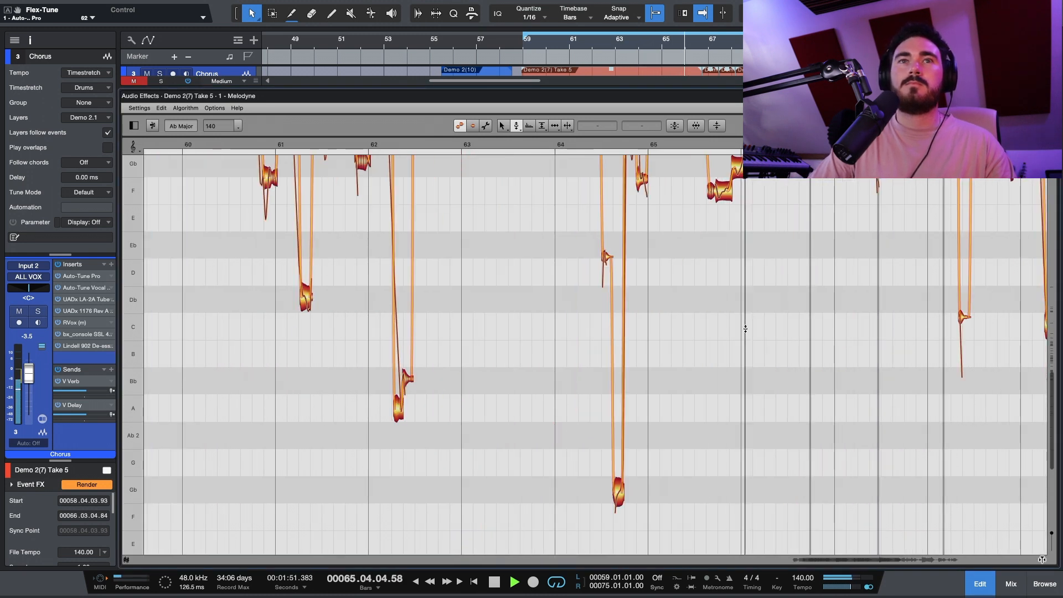
scroll(746, 328, "up", 5)
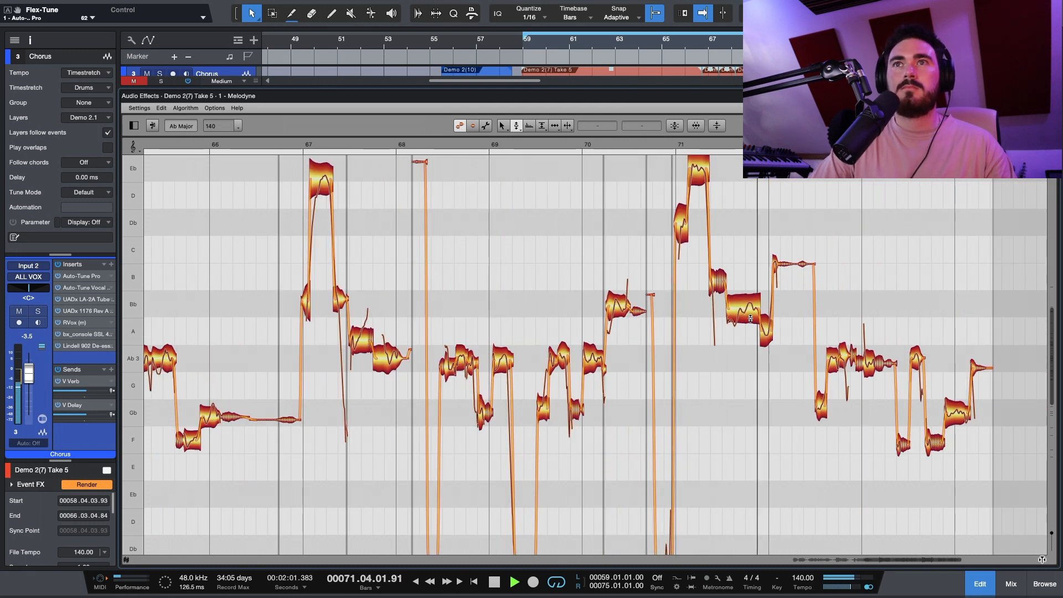
left_click_drag(768, 334, 765, 358)
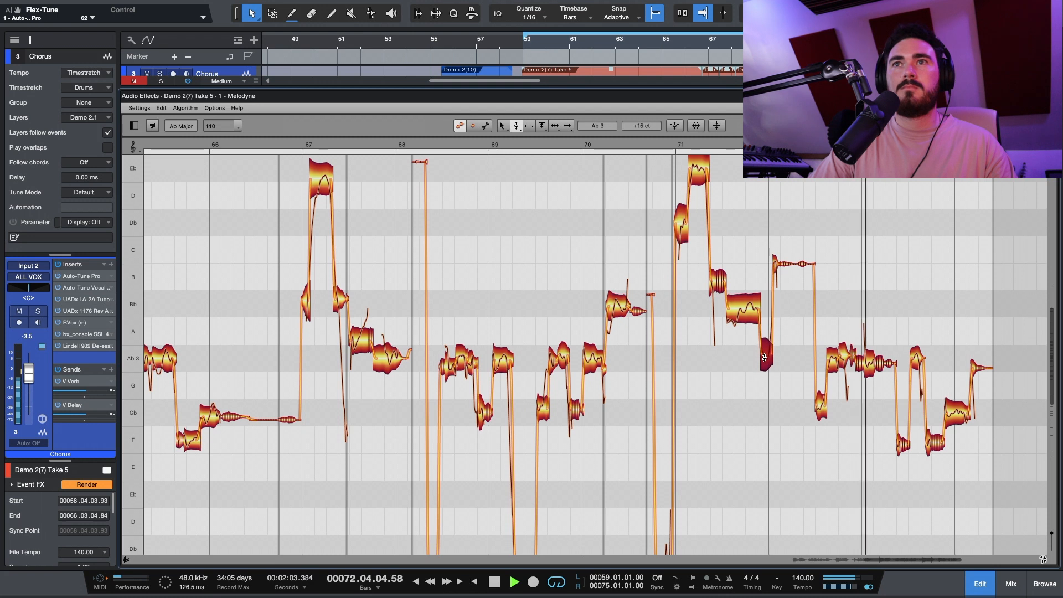
key("space")
key("space")
- Try a formant adjustment on the short Ab 3 note at the end of bar 71 while replaying from just before bar 71
key("F3")
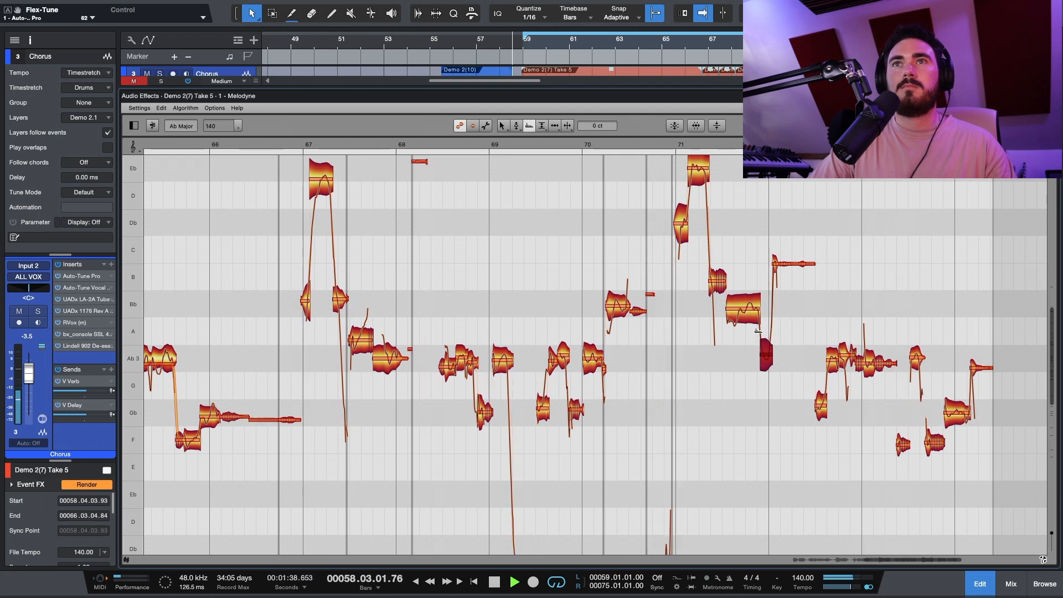
left_click(672, 141)
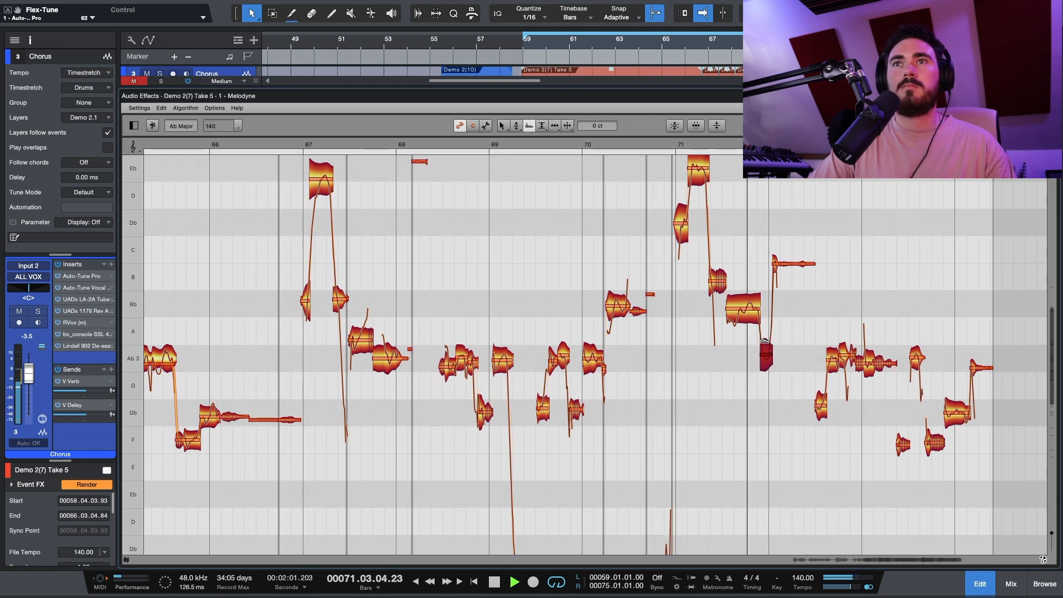
left_click_drag(764, 340, 764, 353)
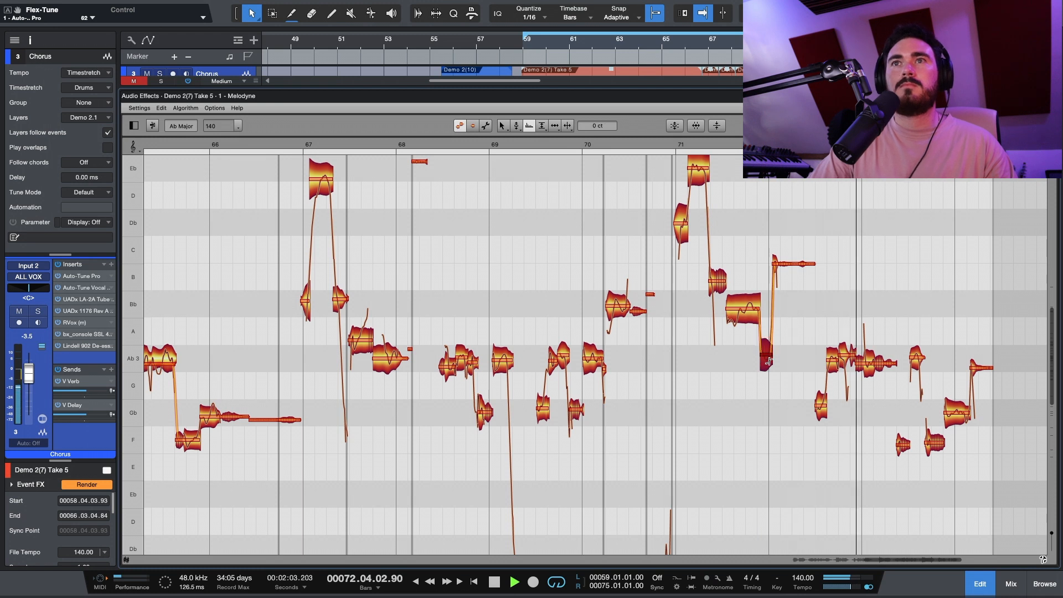
key("F2")
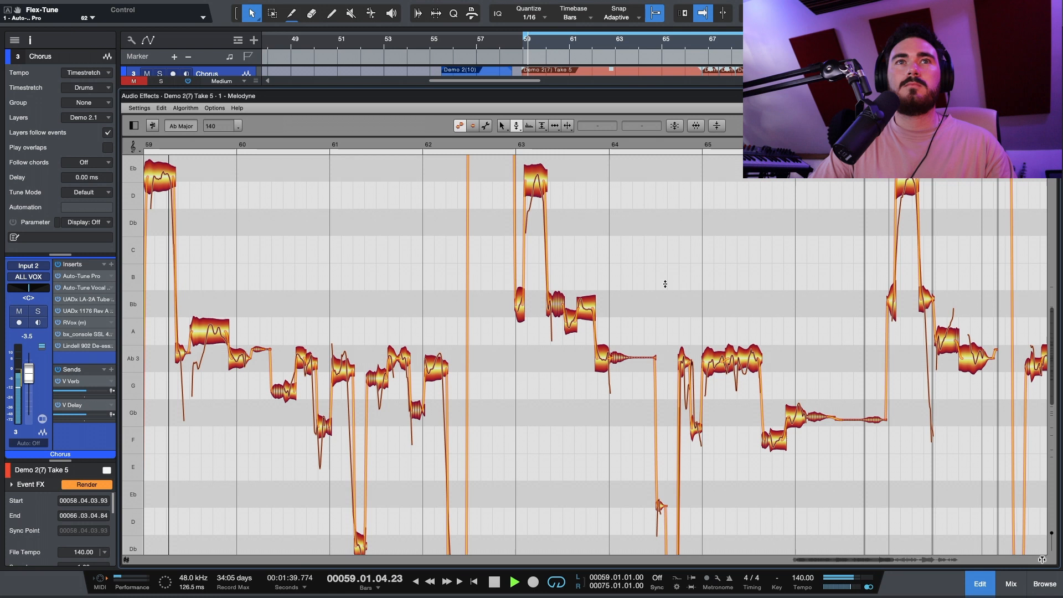
- Adjust the timing of the first note in bar 61 and the low Db note after it, replaying from within bar 60
left_click(342, 380)
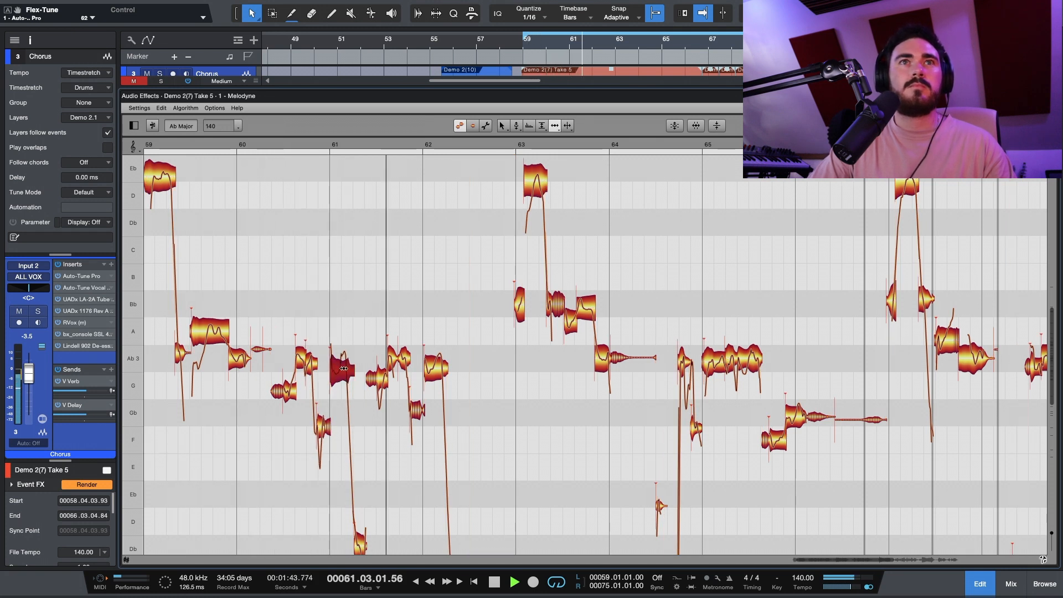
left_click(271, 146)
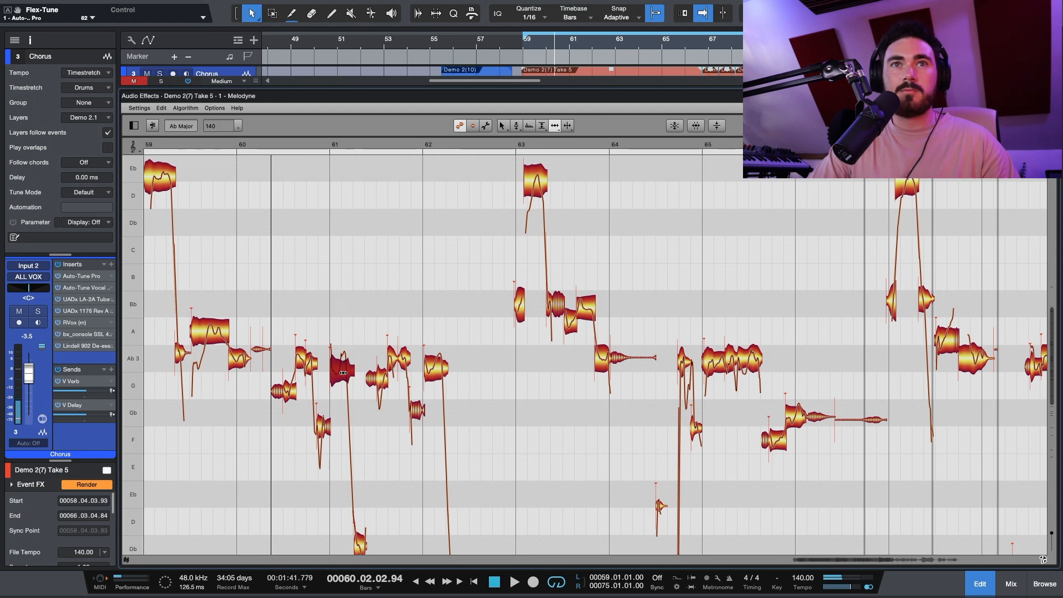
scroll(343, 373, "up", 1)
key("space")
scroll(304, 379, "down", 1)
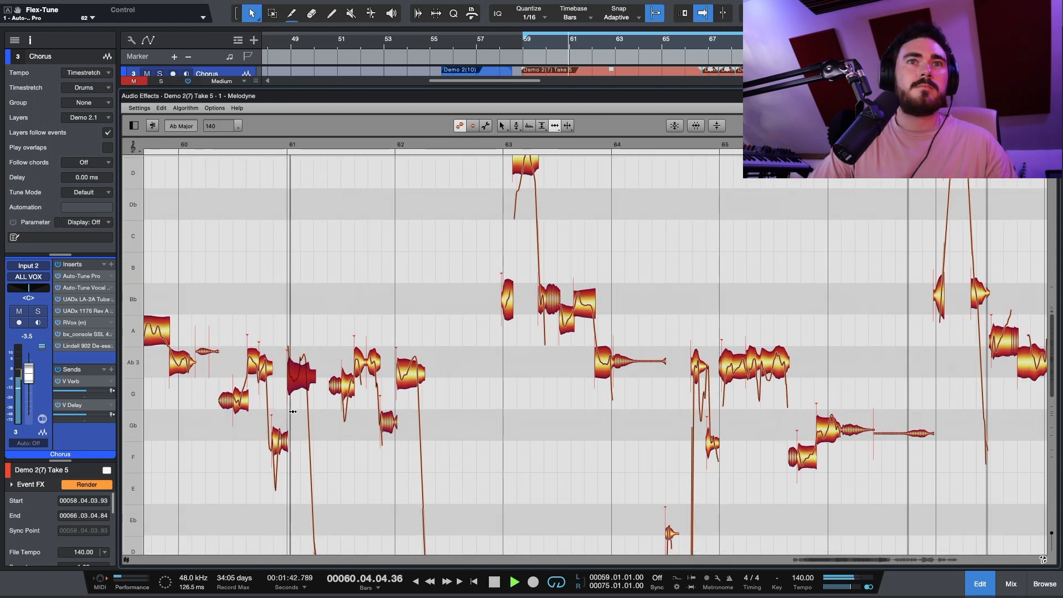
scroll(293, 411, "down", 2)
left_click(324, 504)
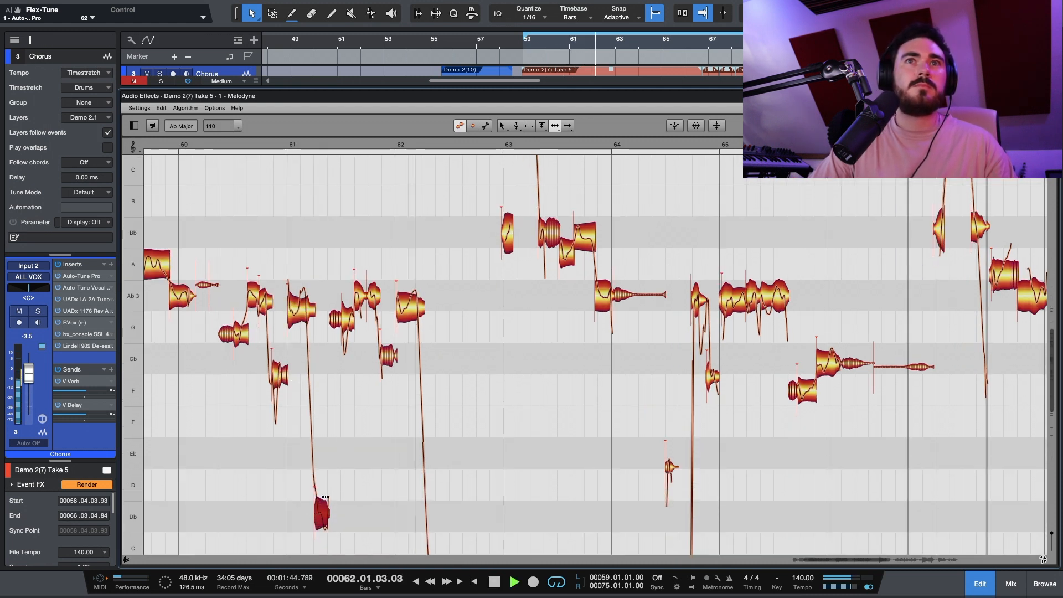
- Adjust the timing of the first note in bar 62 and the low A note after it, and replay from just before bar 59
left_click(408, 303)
key("space")
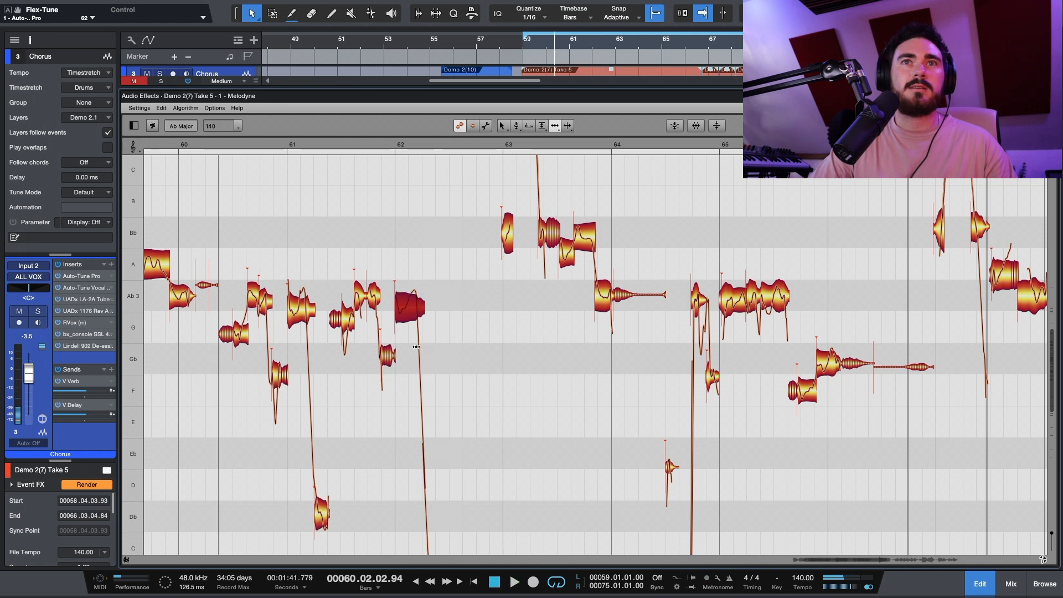
scroll(416, 347, "down", 4)
left_click(427, 518)
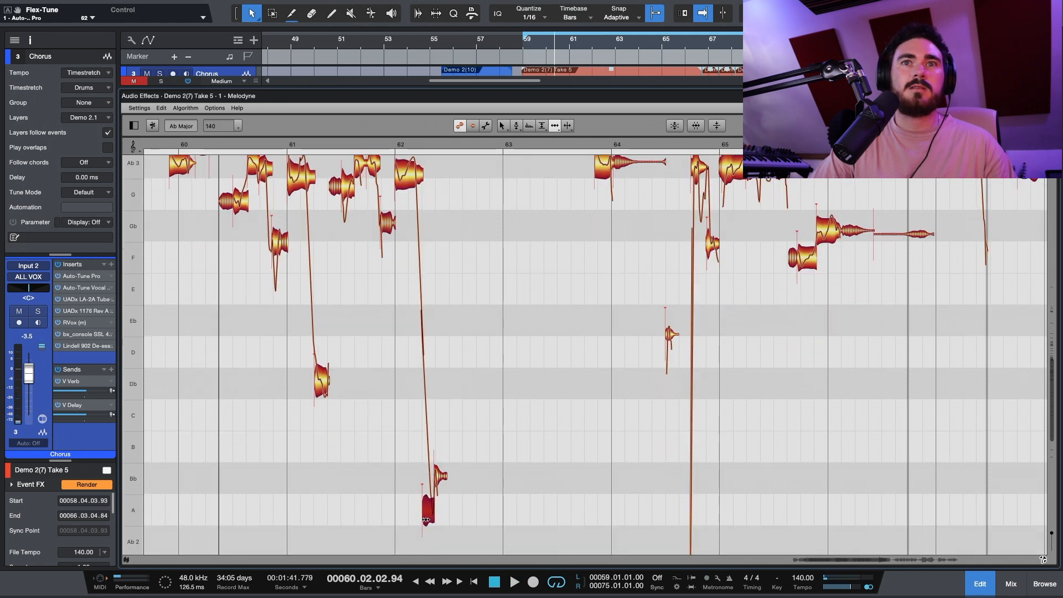
scroll(380, 316, "left", 3)
scroll(379, 315, "up", 3)
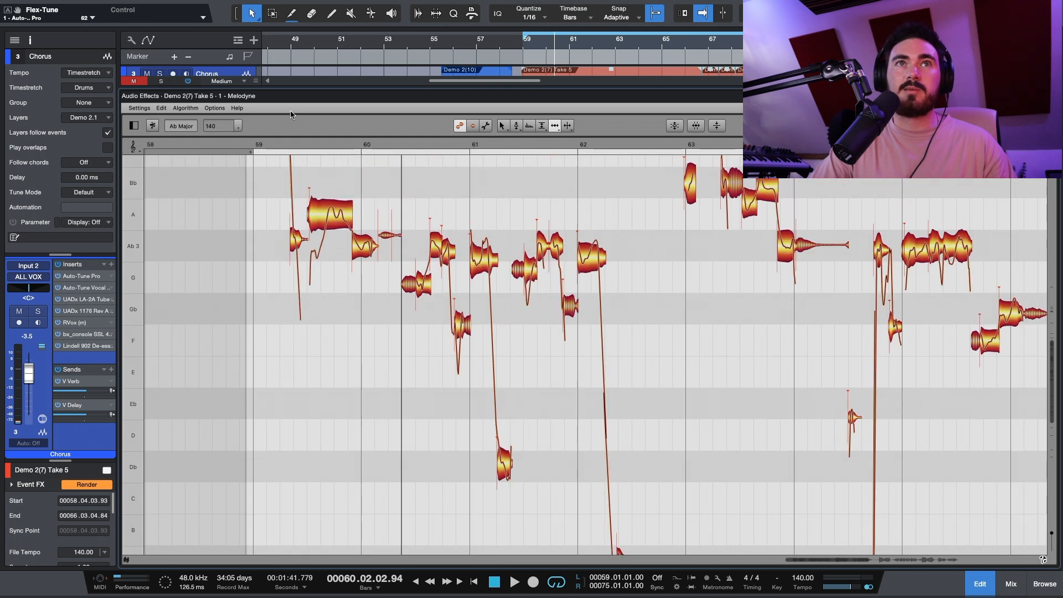
left_click(247, 140)
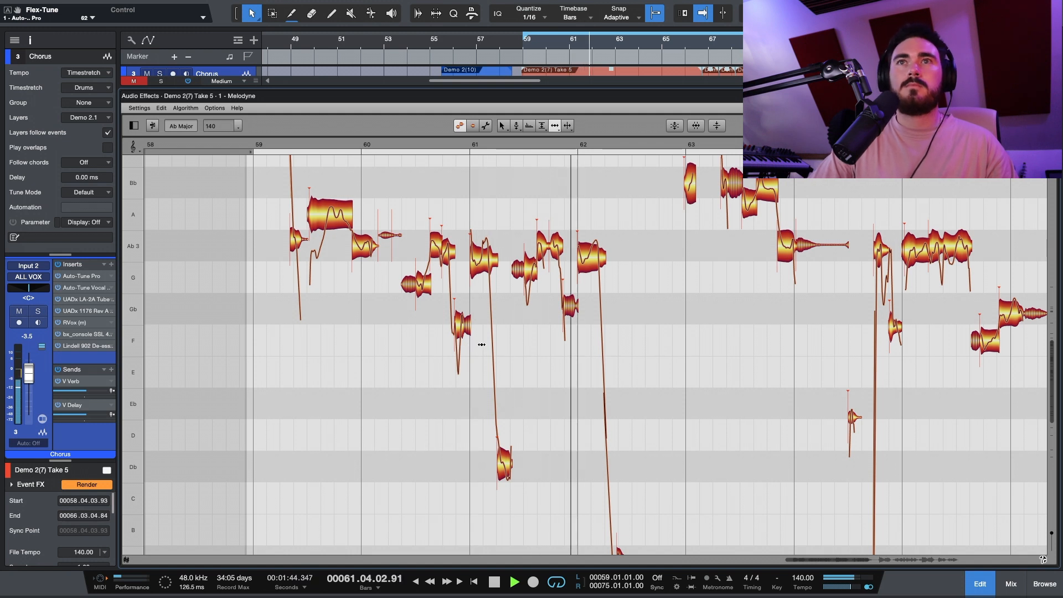
- Nudge the timing where the last Bb 3 note meets the Ab 3 note late in bar 63, and replay from bar 60
scroll(770, 331, "up", 5)
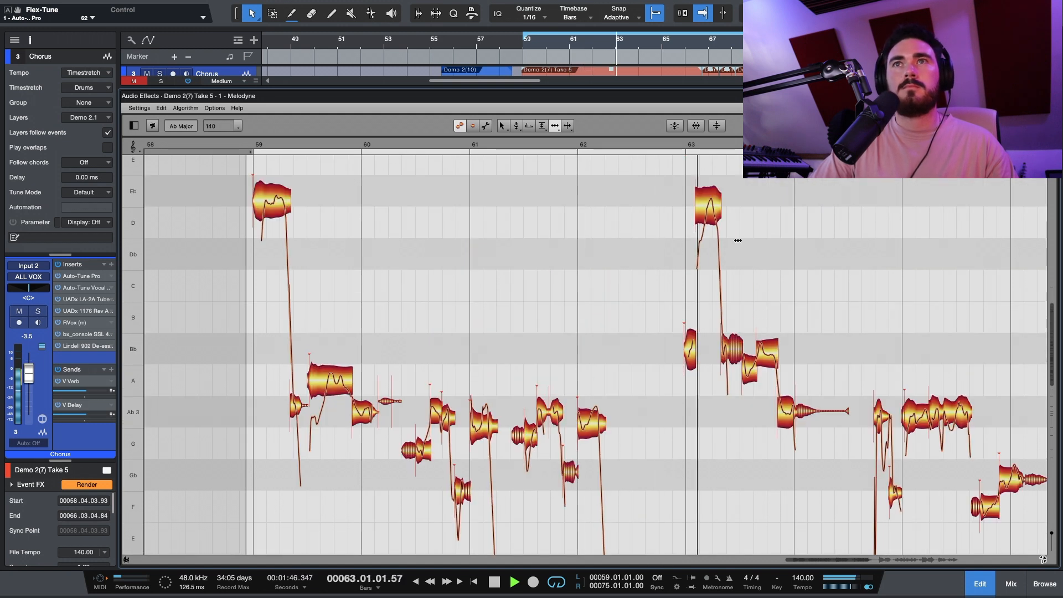
left_click(785, 409)
left_click(764, 354)
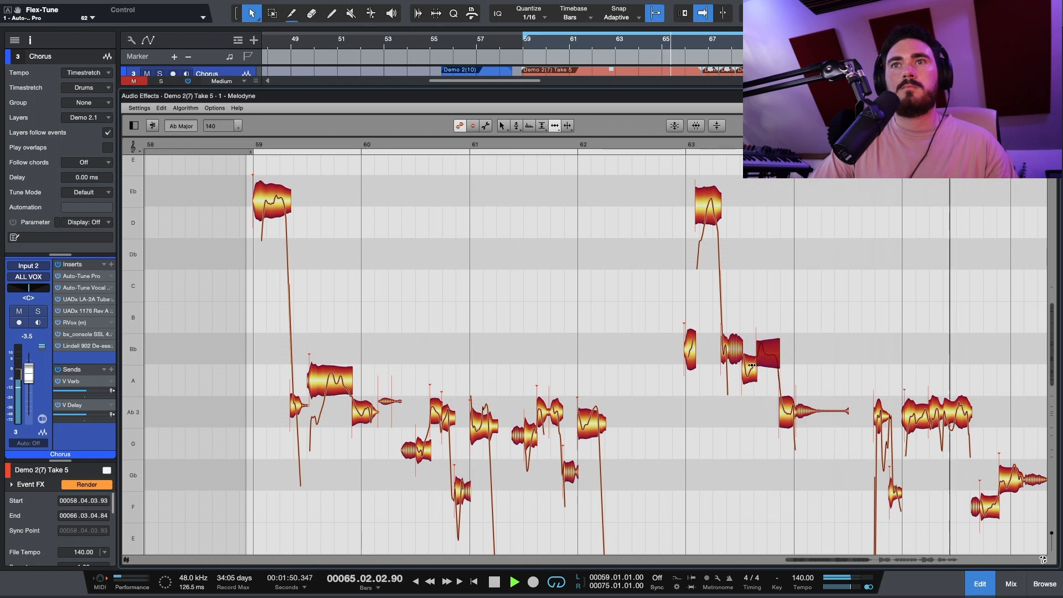
left_click(449, 146)
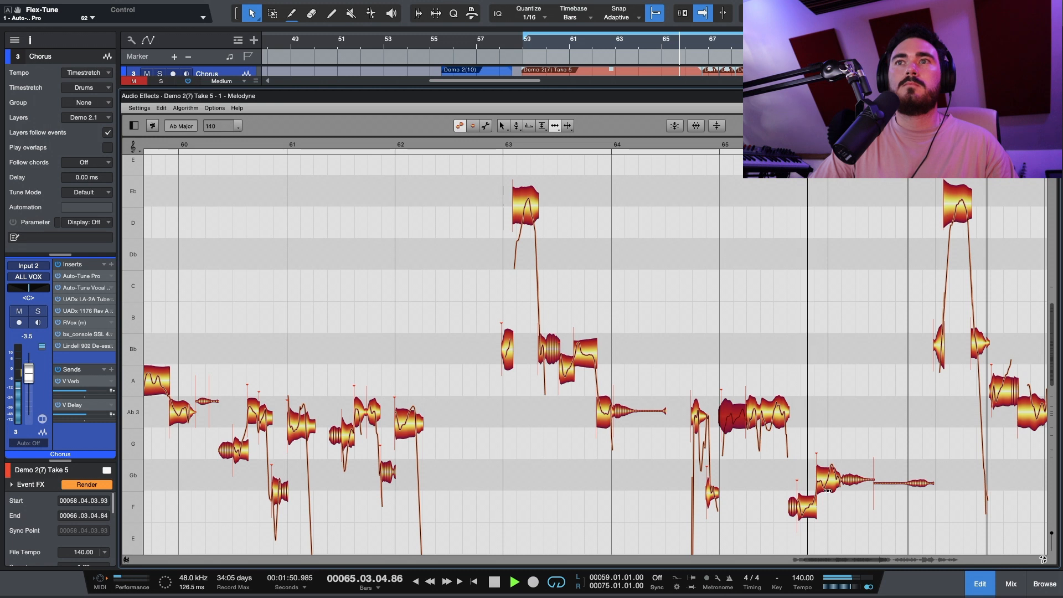
- Raise the low note late in bar 65 to F 3, +11 ct, replay from within bar 64 and switch to the Time tool
key("F2")
left_click_drag(805, 506, 805, 502)
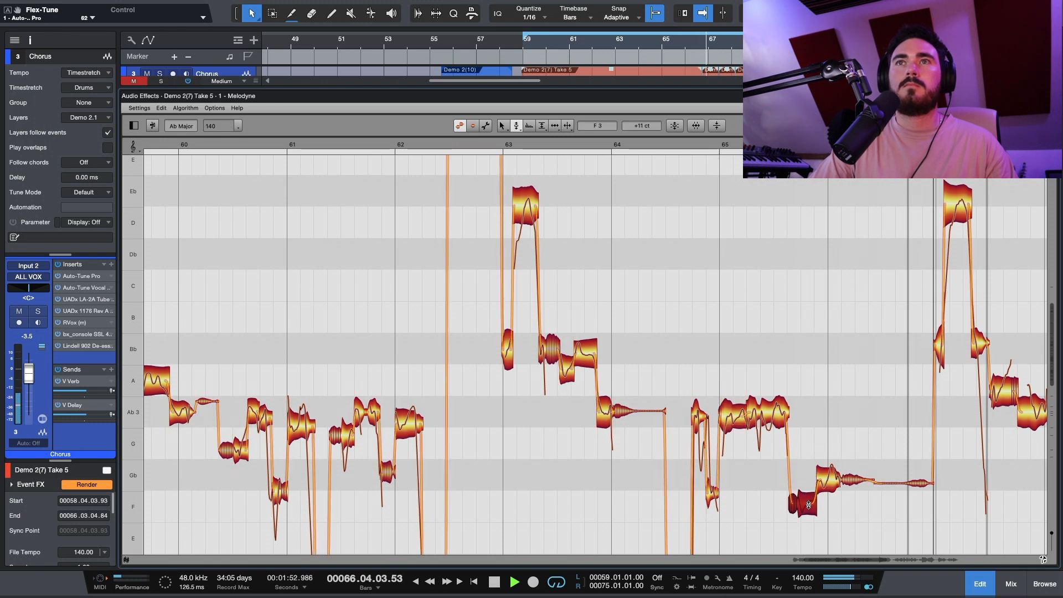
left_click(657, 145)
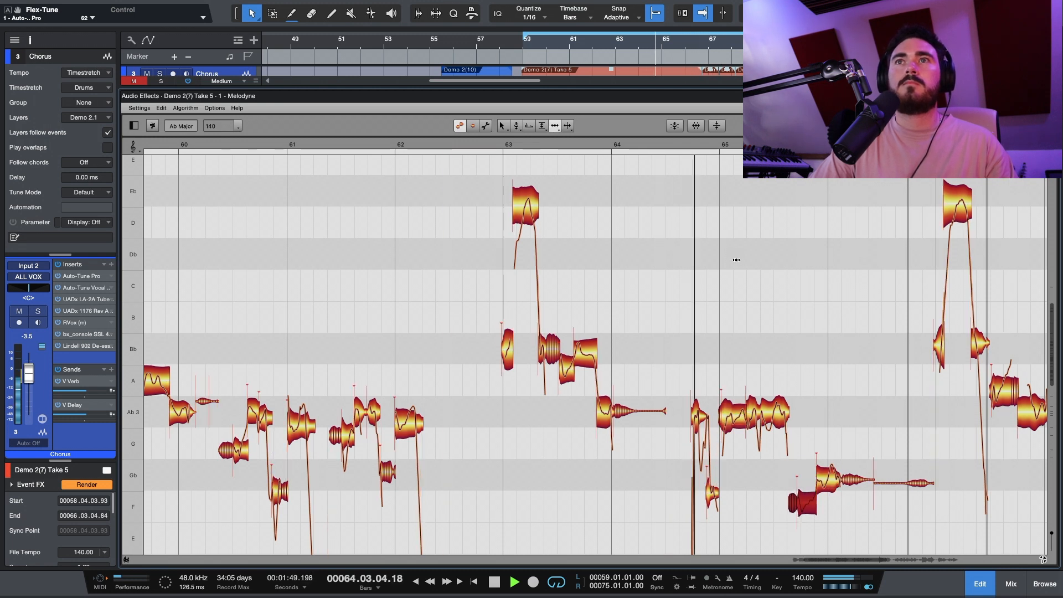
key("F5")
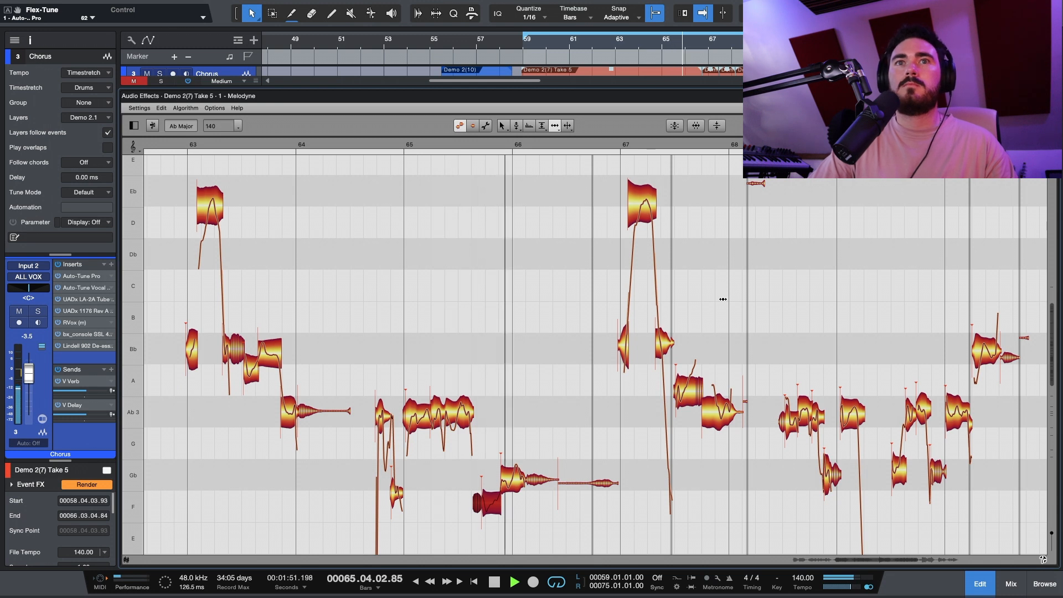
- Correct the pitch of the low note at the start of bar 66 to Gb 3, -2 ct, and switch to the Time tool
left_click(520, 461)
key("F2")
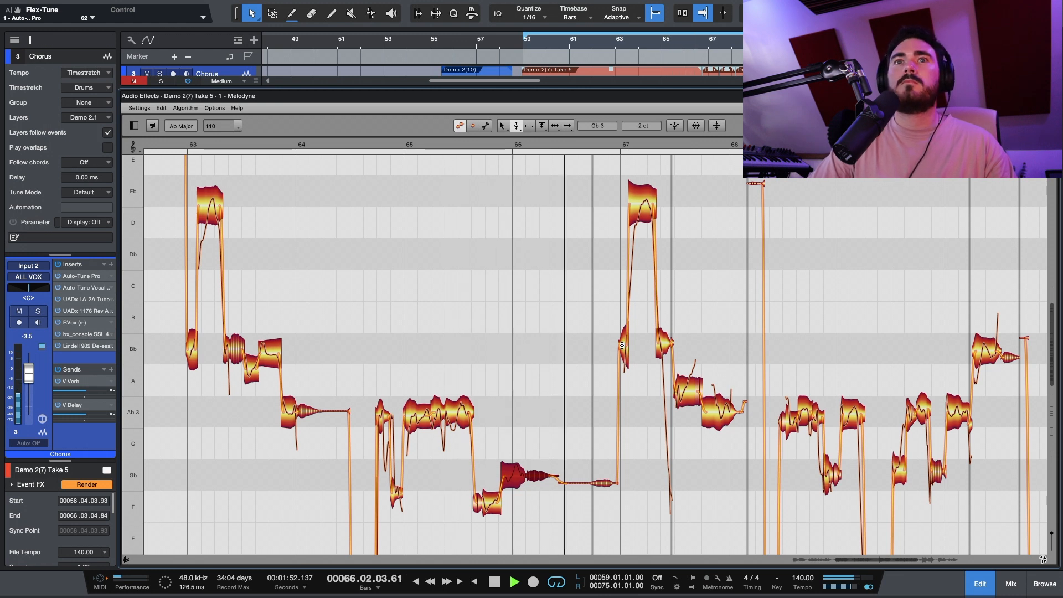
key("F5")
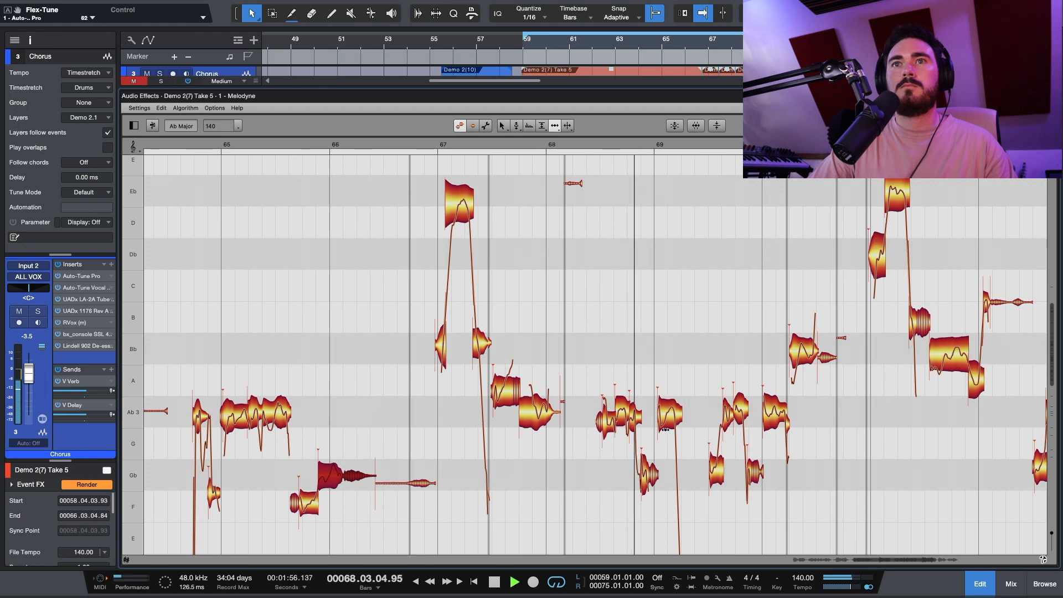
- Fine-tune the timing of the Ab 3 note at the start of bar 69, replaying from within bar 68
left_click(663, 425)
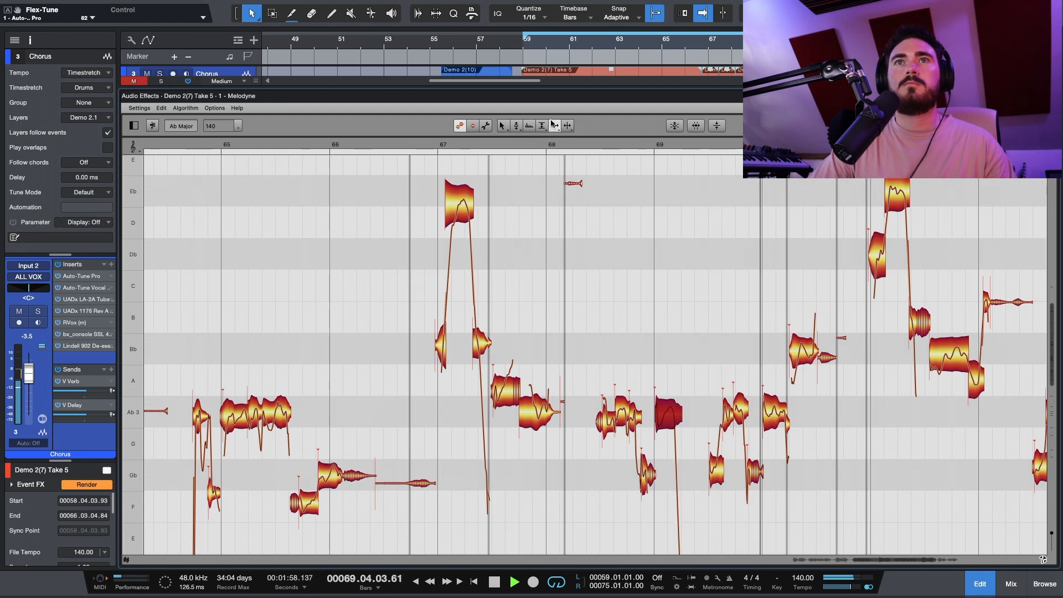
left_click(547, 146)
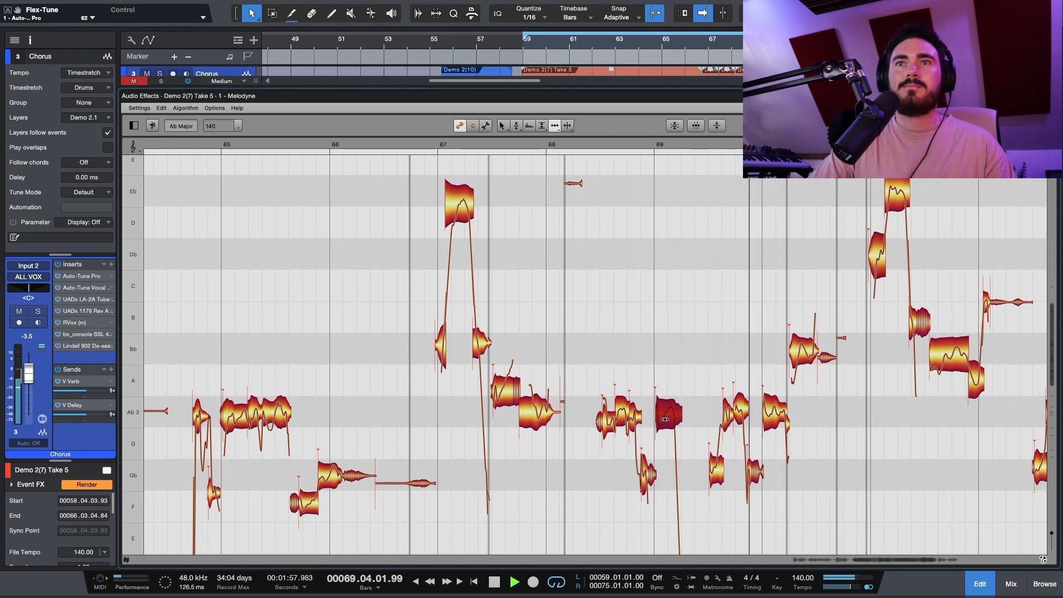
left_click(582, 145)
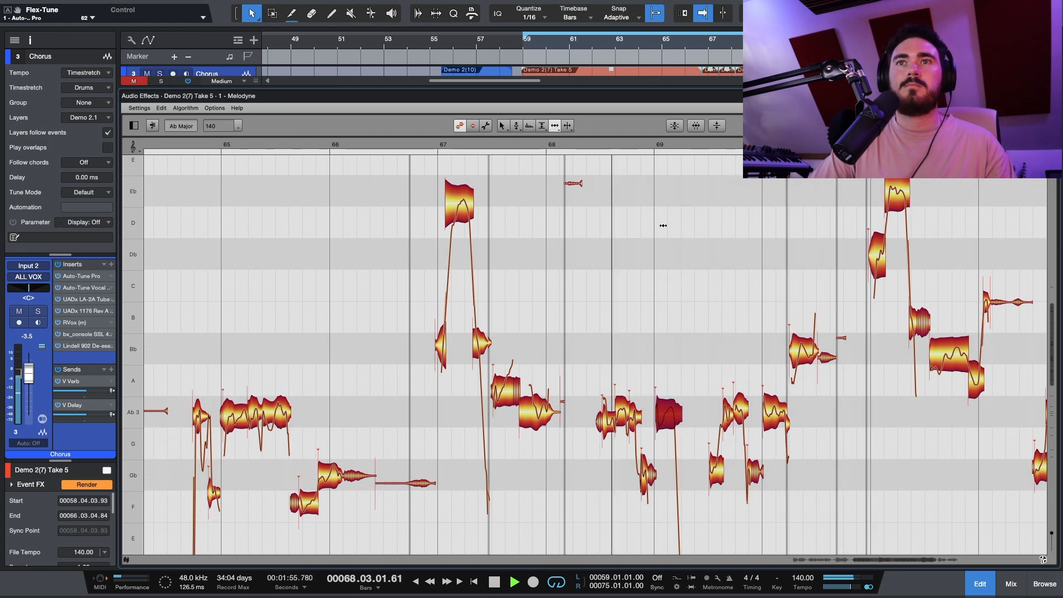
left_click_drag(667, 410, 669, 410)
key("space")
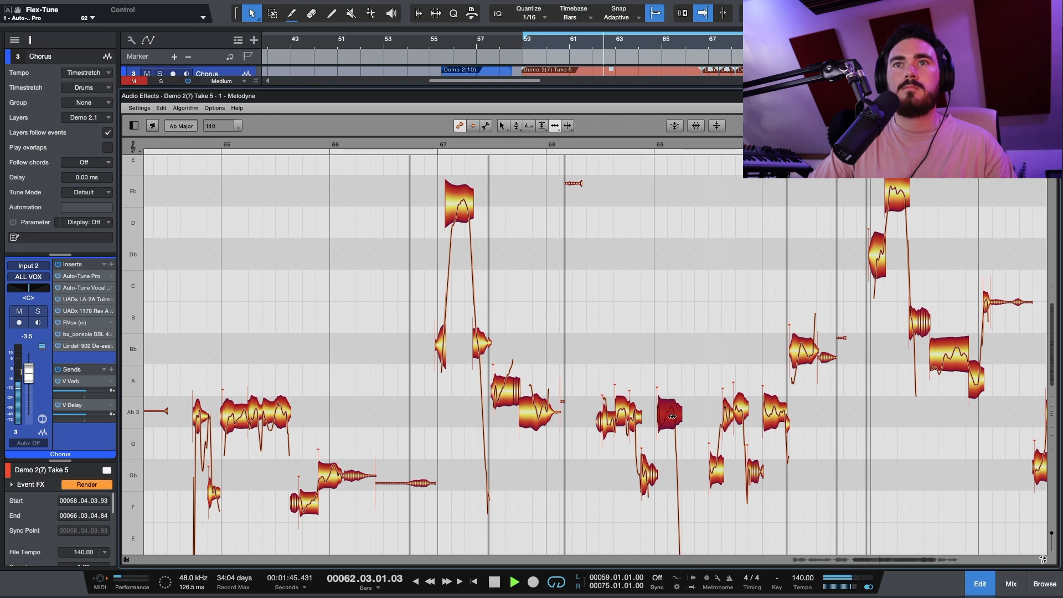
left_click(596, 143)
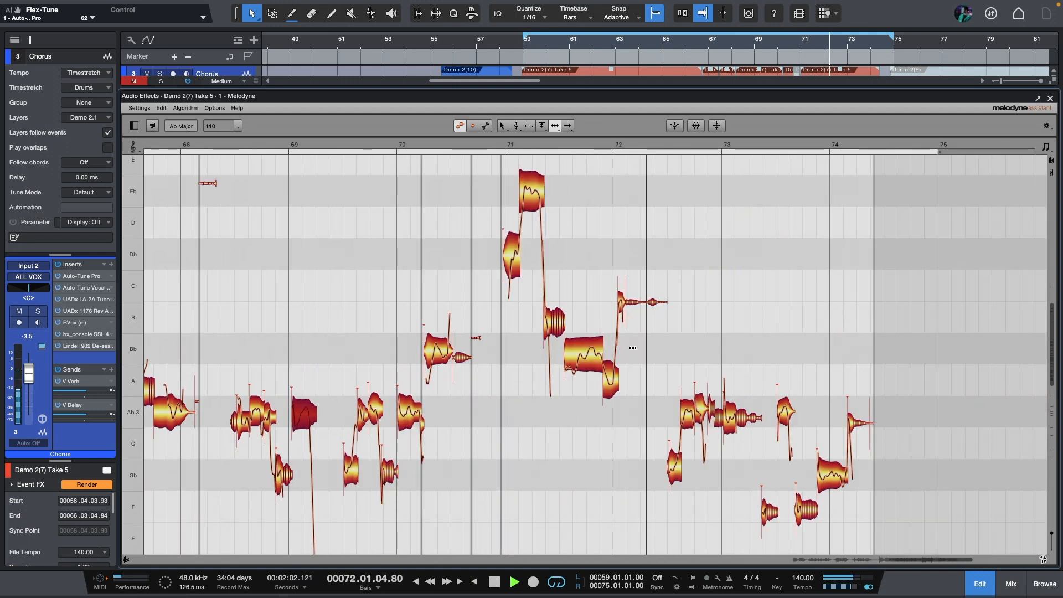
- Select the long Bb 3 note in bar 71 with the Pitch tool, replay from within bar 70 and return to the Time tool
left_click(581, 358)
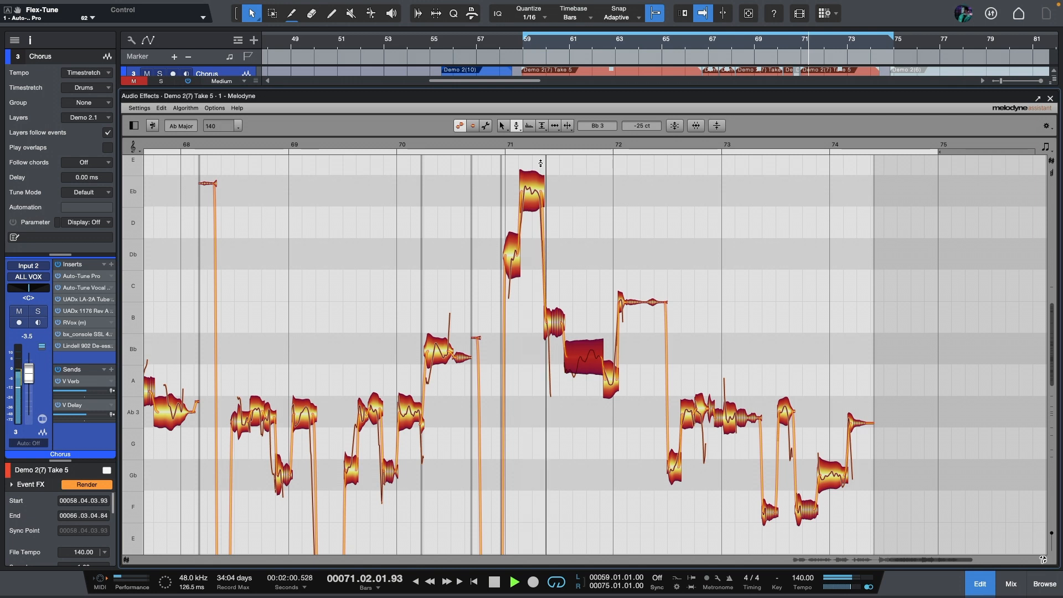
key("space")
key("F2")
left_click(467, 144)
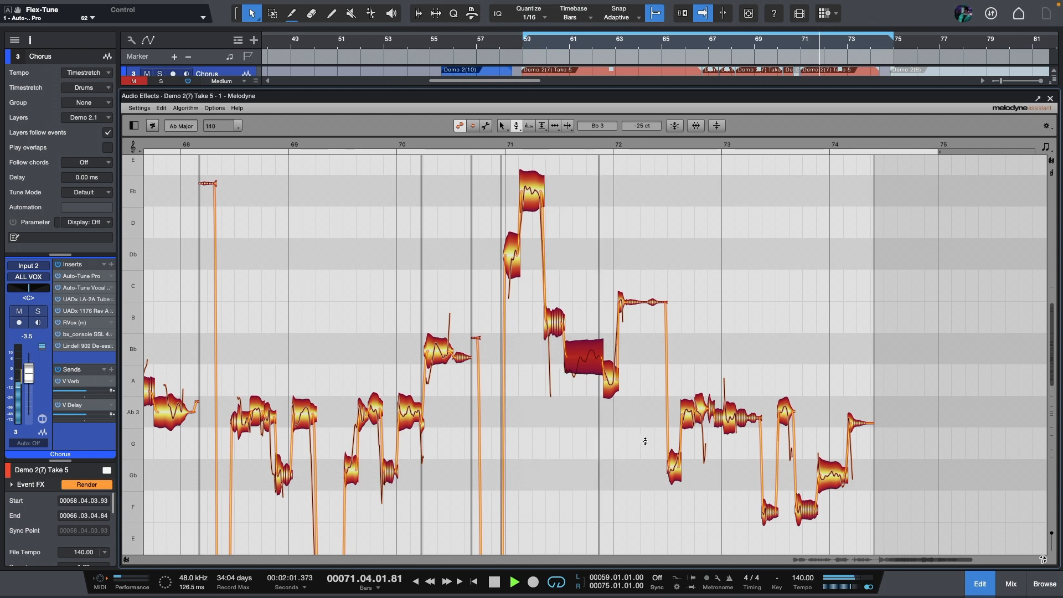
left_click(639, 393)
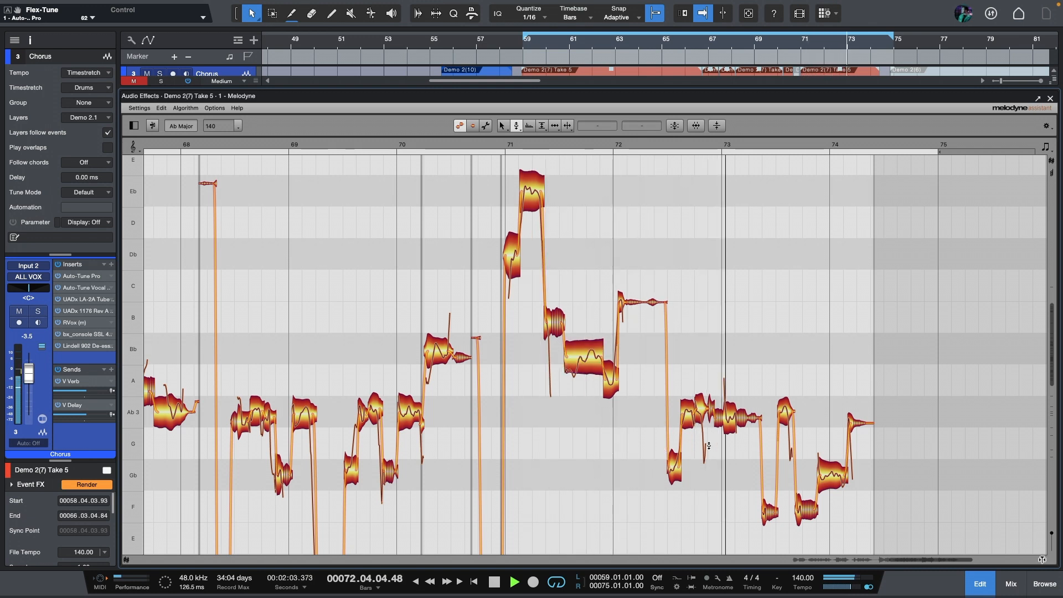
key("F5")
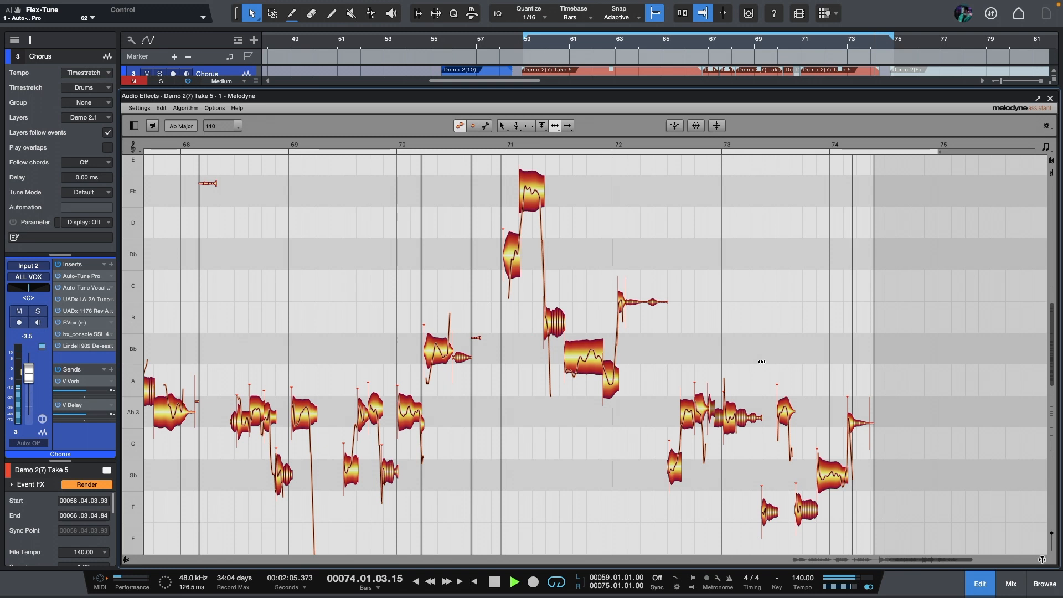
- Stop playback, close the Melodyne editor and expand the take layers of the Chorus track
key("space")
key("F2")
scroll(670, 305, "down", 3)
scroll(670, 304, "up", 3)
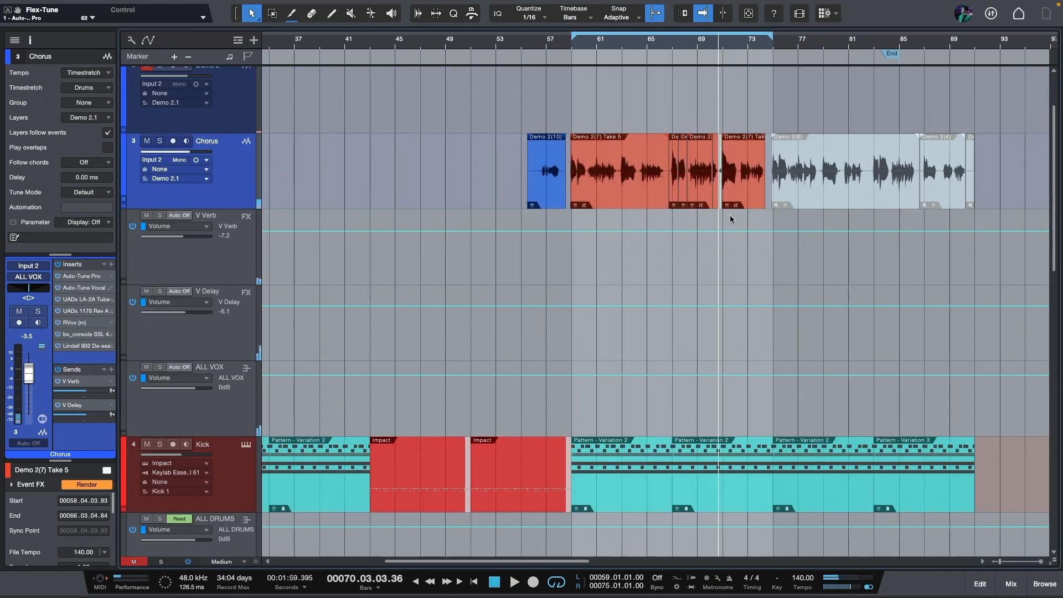
scroll(752, 189, "up", 3)
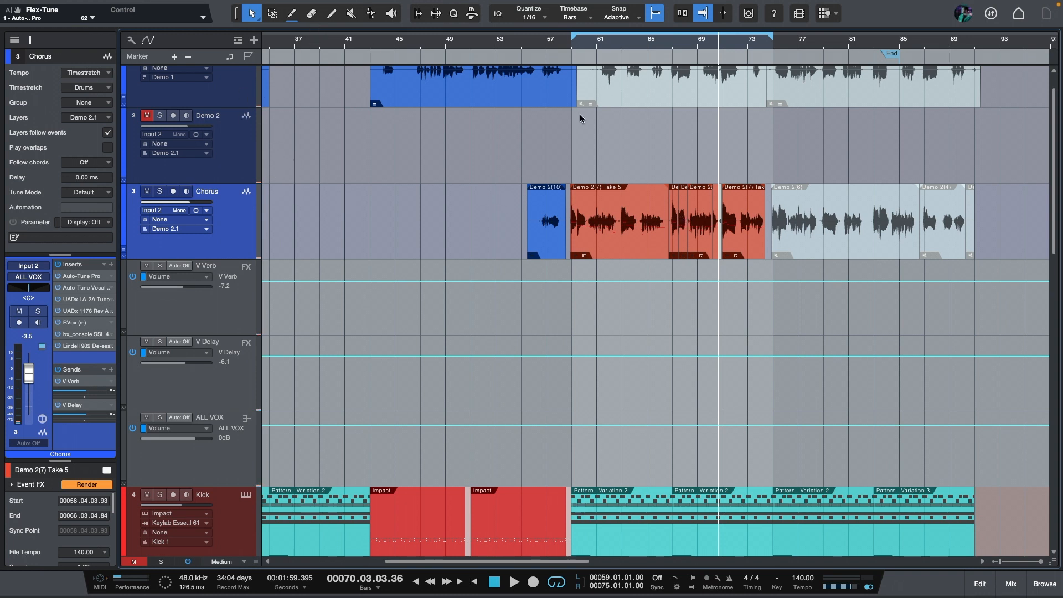
left_click(124, 254)
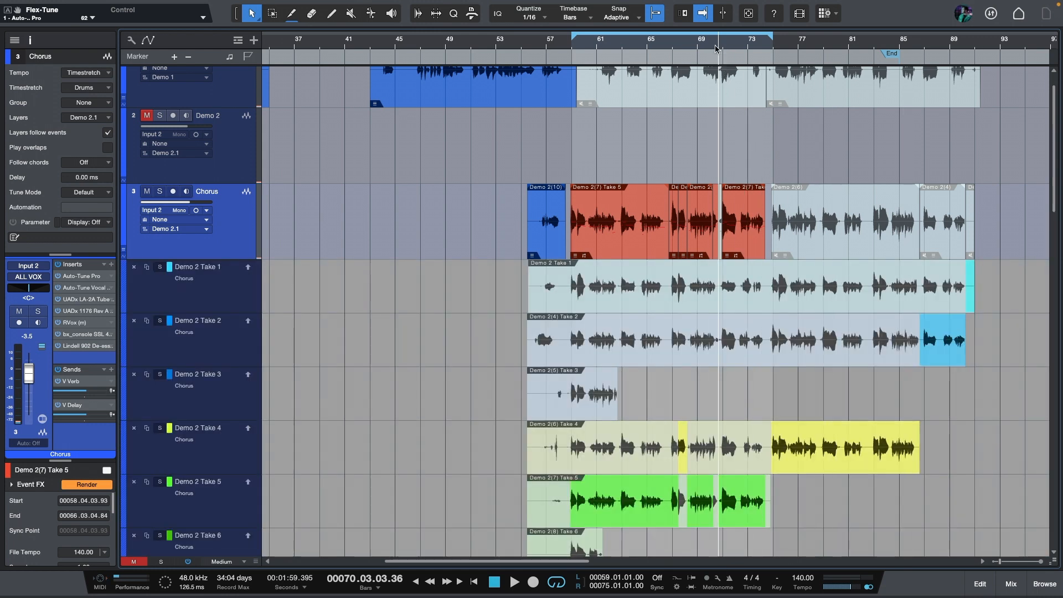
- Examine the Chorus comp against its take layers across bars 59-75 for a phrase worth replacing
left_click_drag(716, 50, 683, 535)
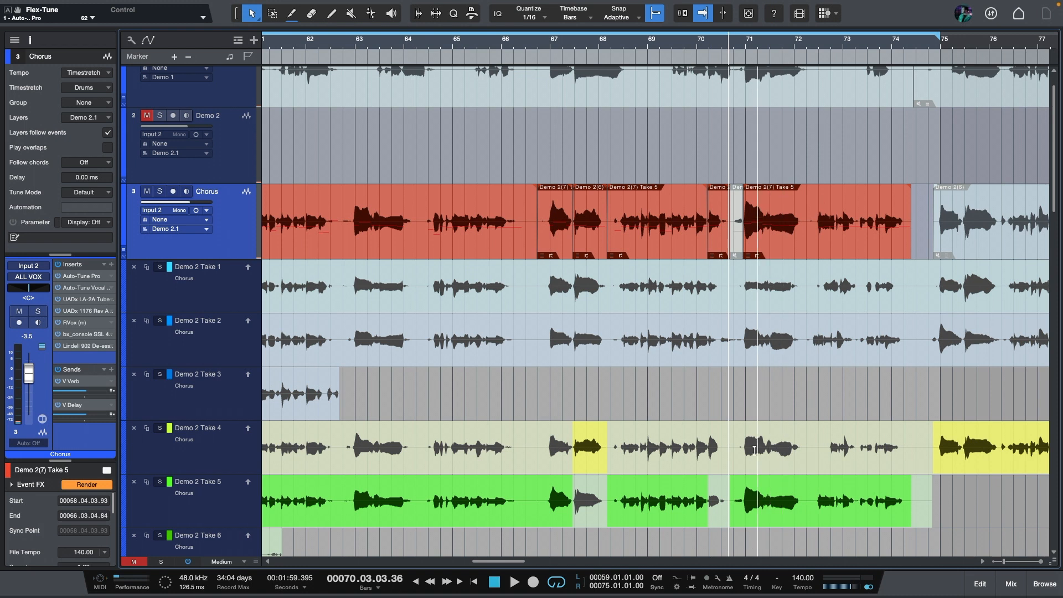
scroll(754, 450, "right", 3)
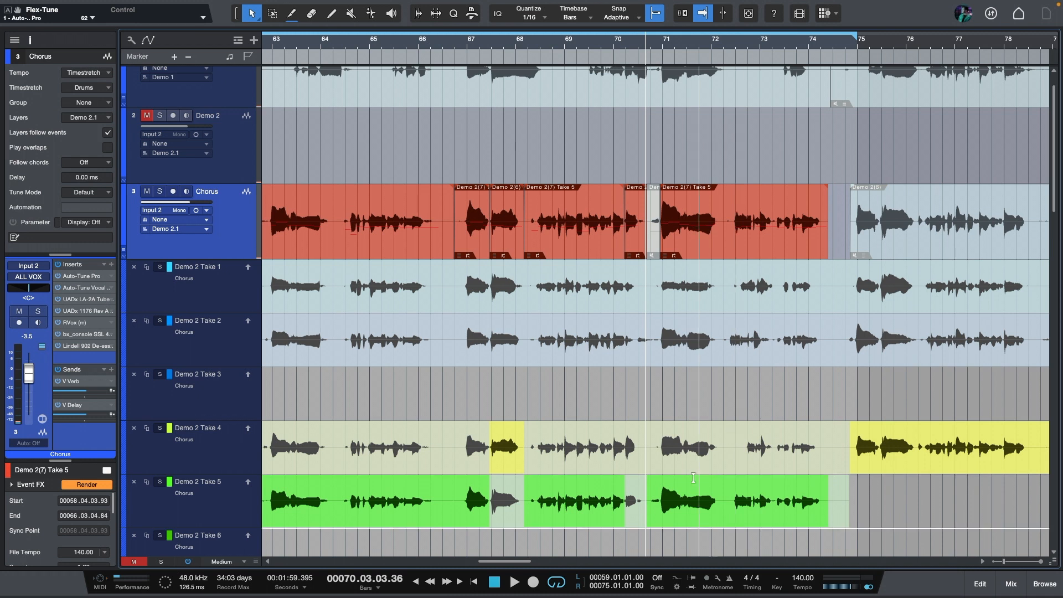
scroll(687, 332, "left", 1)
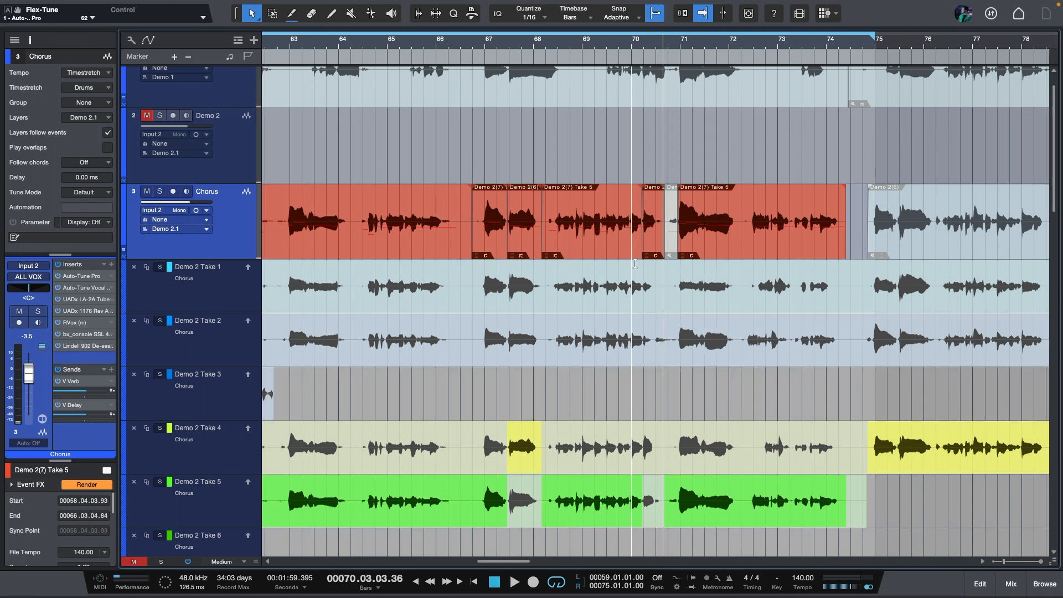
scroll(524, 133, "left", 4)
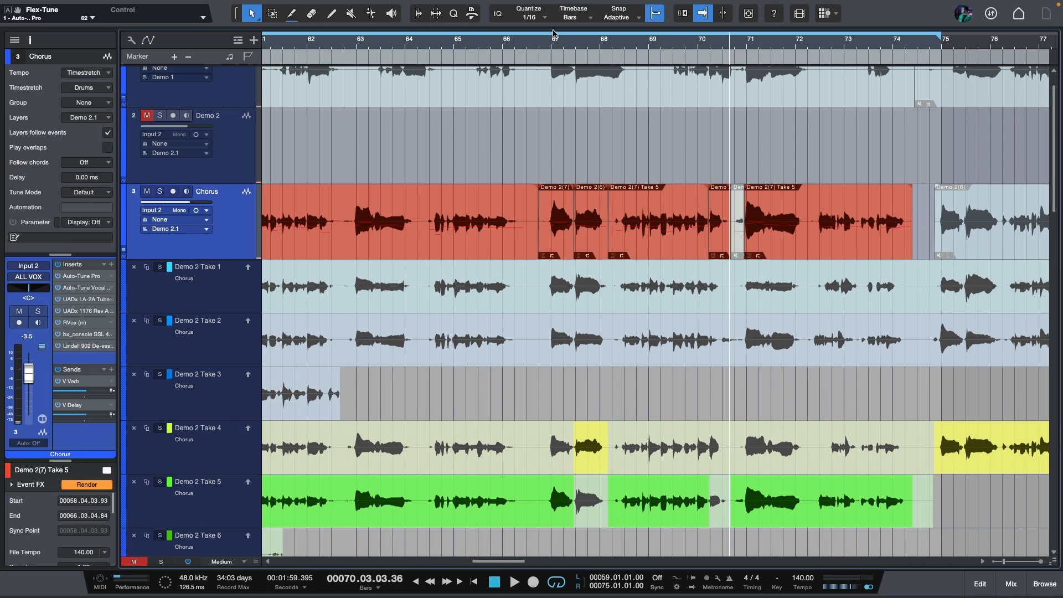
scroll(545, 40, "down", 2)
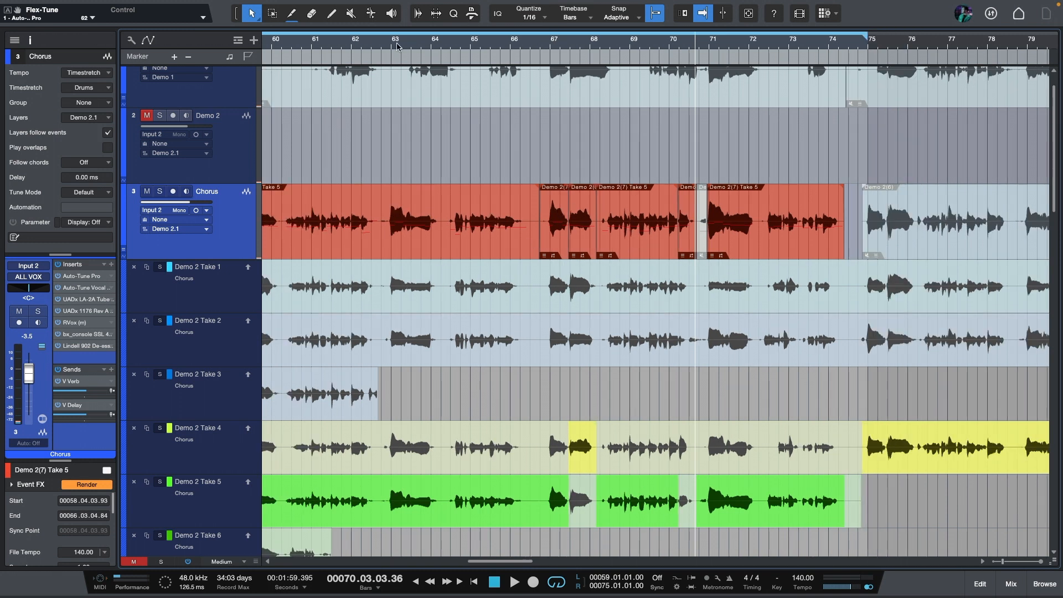
scroll(397, 46, "down", 3)
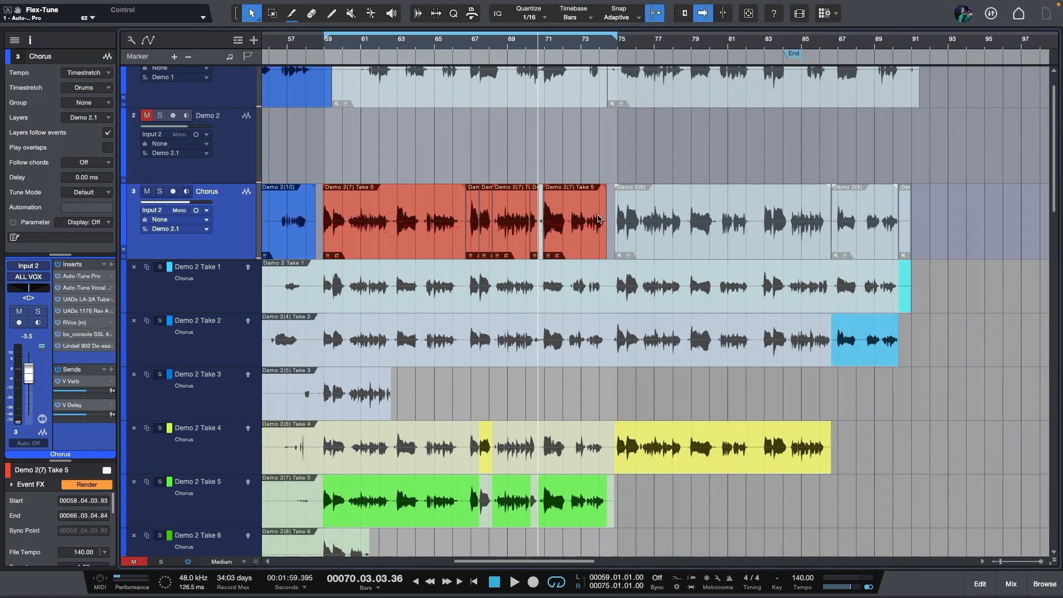
key("shift+e")
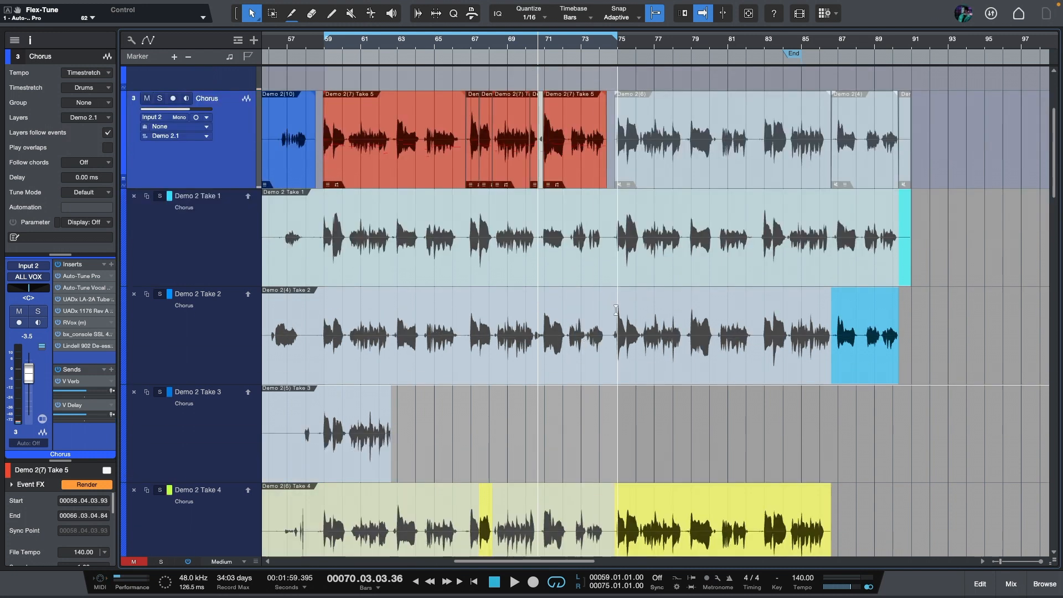
scroll(608, 287, "up", 5)
scroll(607, 286, "down", 3)
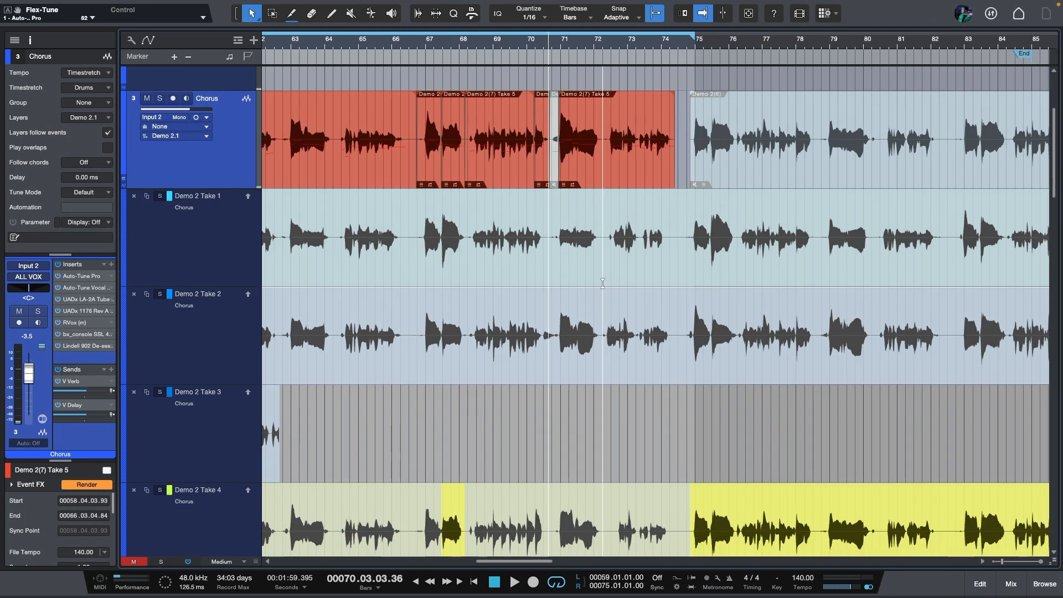
scroll(603, 283, "left", 3)
scroll(605, 273, "down", 5)
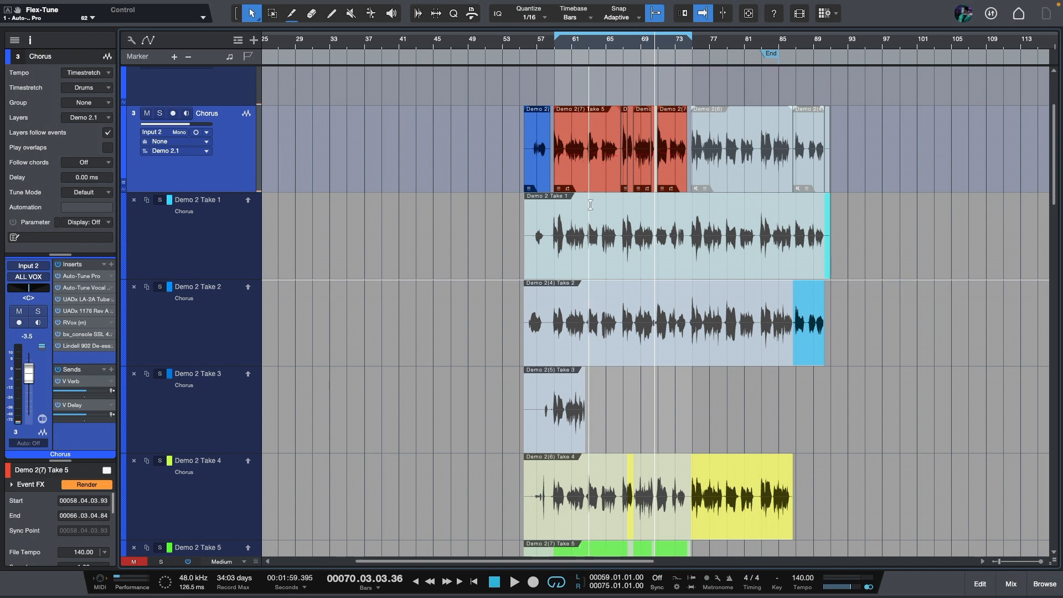
scroll(637, 299, "up", 5)
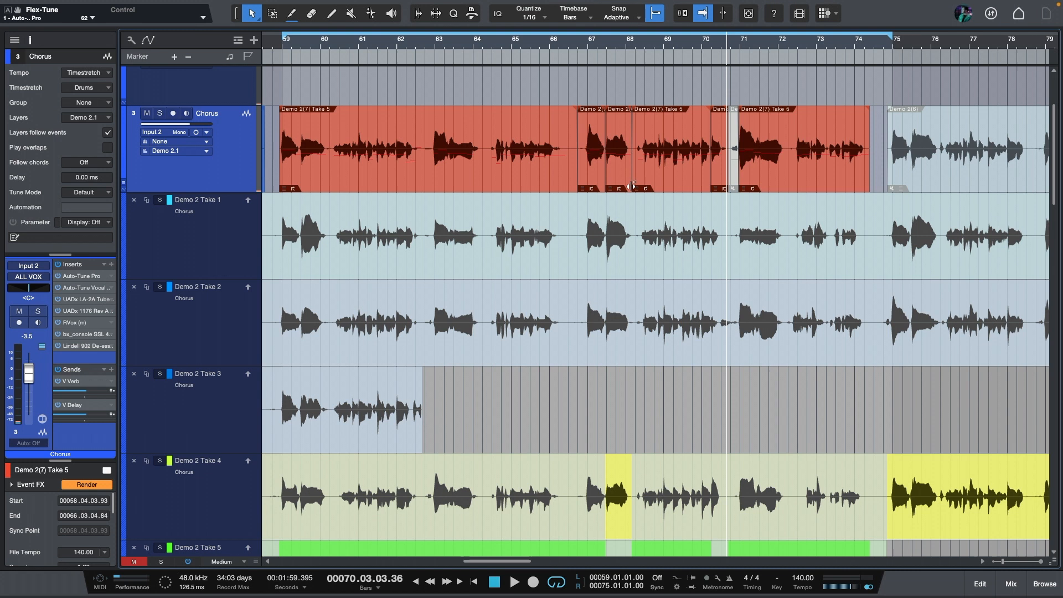
scroll(630, 184, "left", 2)
scroll(535, 180, "right", 3)
scroll(535, 179, "left", 2)
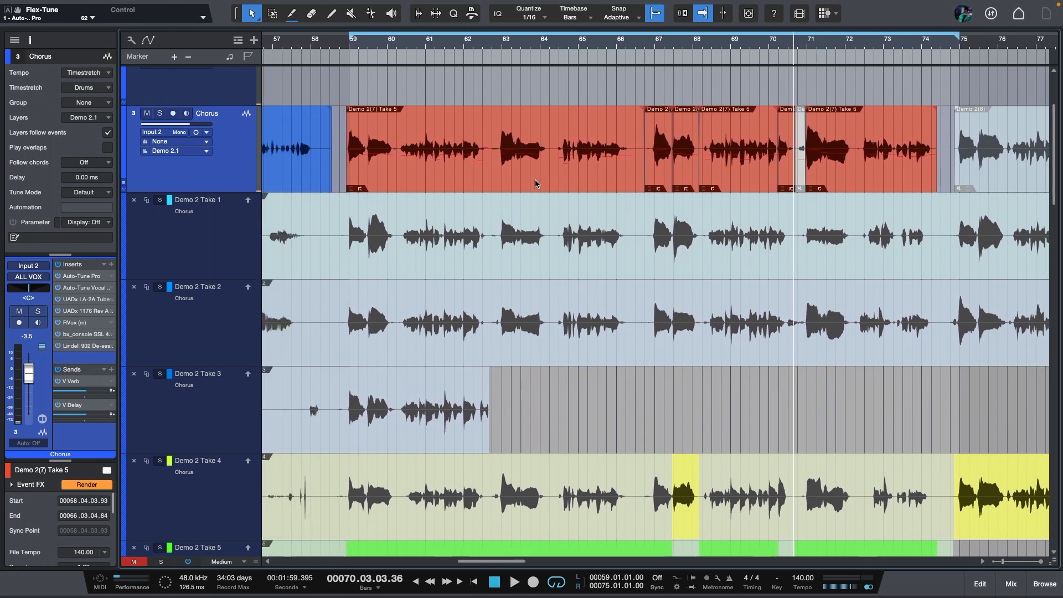
scroll(534, 188, "down", 3)
scroll(524, 205, "up", 3)
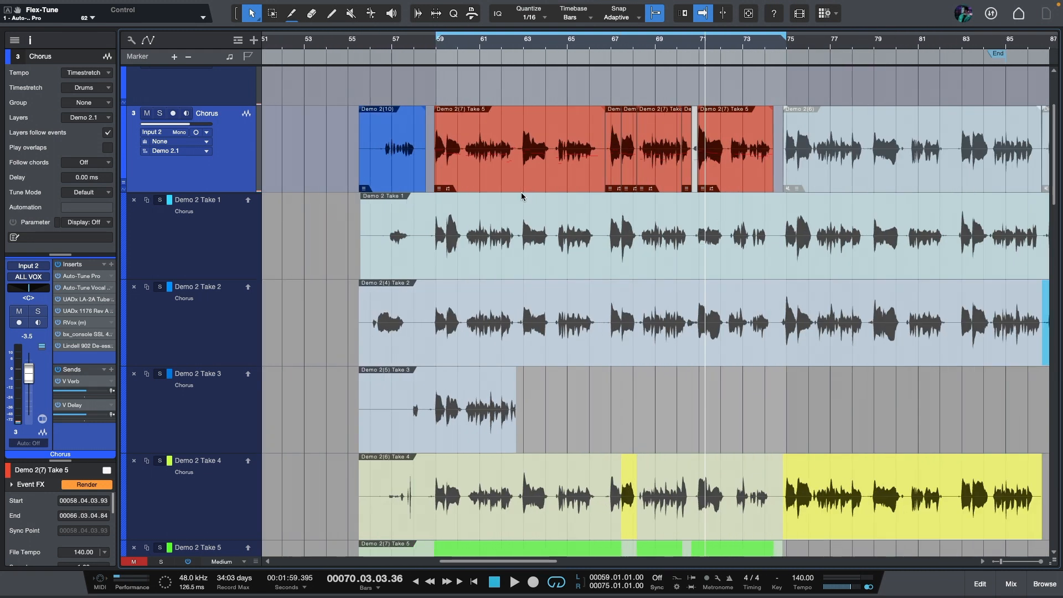
scroll(689, 232, "up", 3)
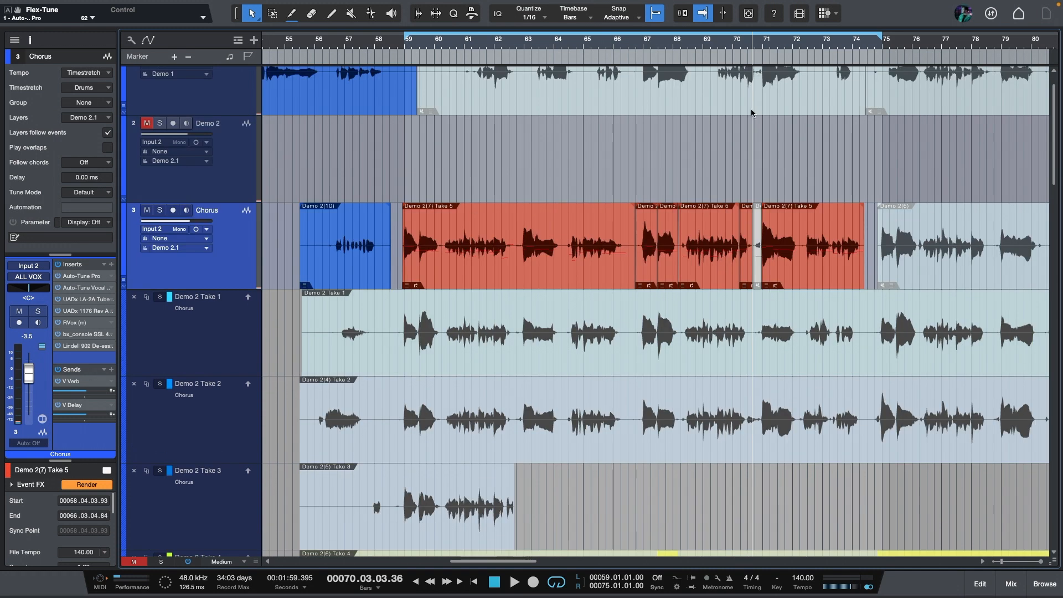
scroll(768, 139, "down", 10)
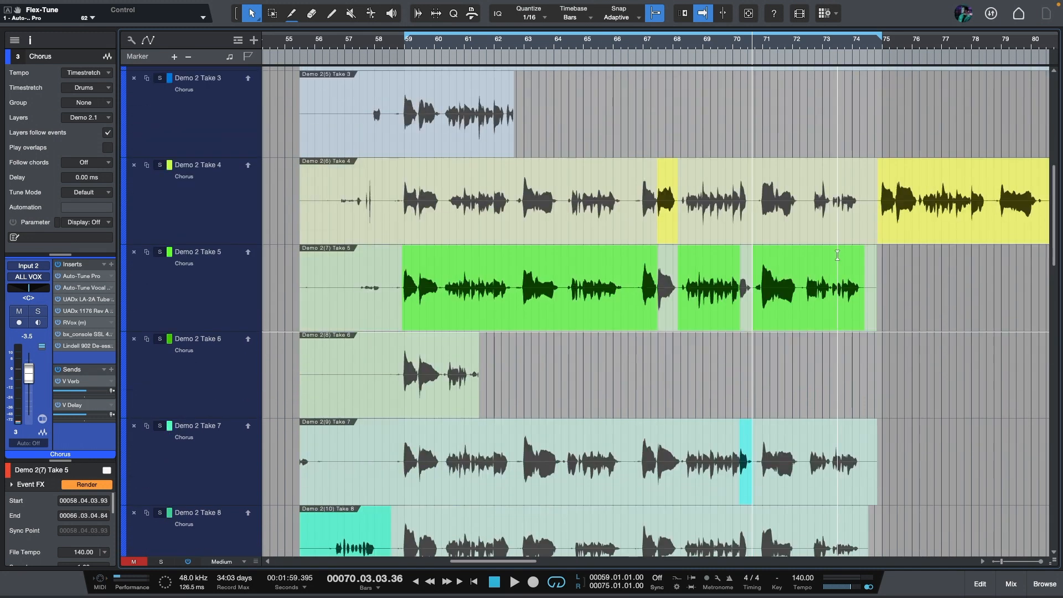
scroll(791, 166, "down", 1)
scroll(742, 78, "up", 3)
- Audition the comp from within bar 70 and try Take 4 for the phrase from late bar 70 to late bar 72
key("space")
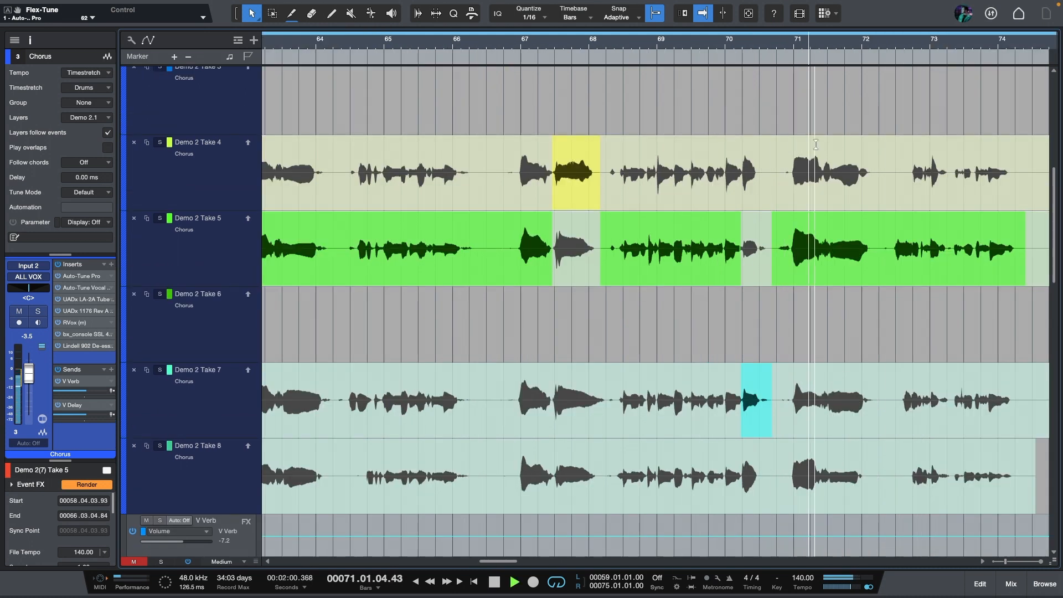
key("space")
scroll(702, 339, "up", 4)
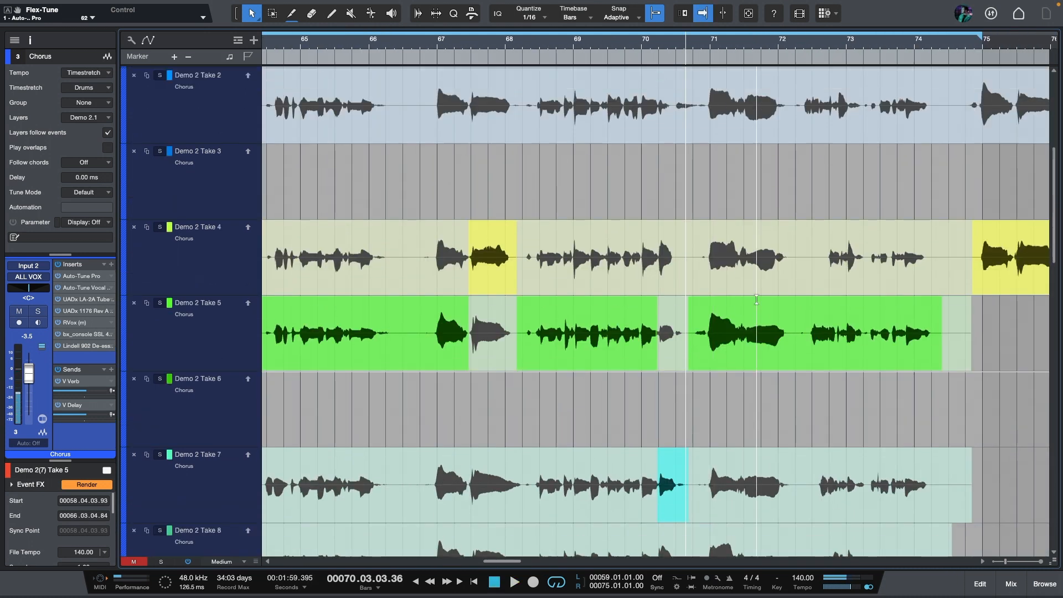
left_click_drag(838, 372, 697, 370)
key("space")
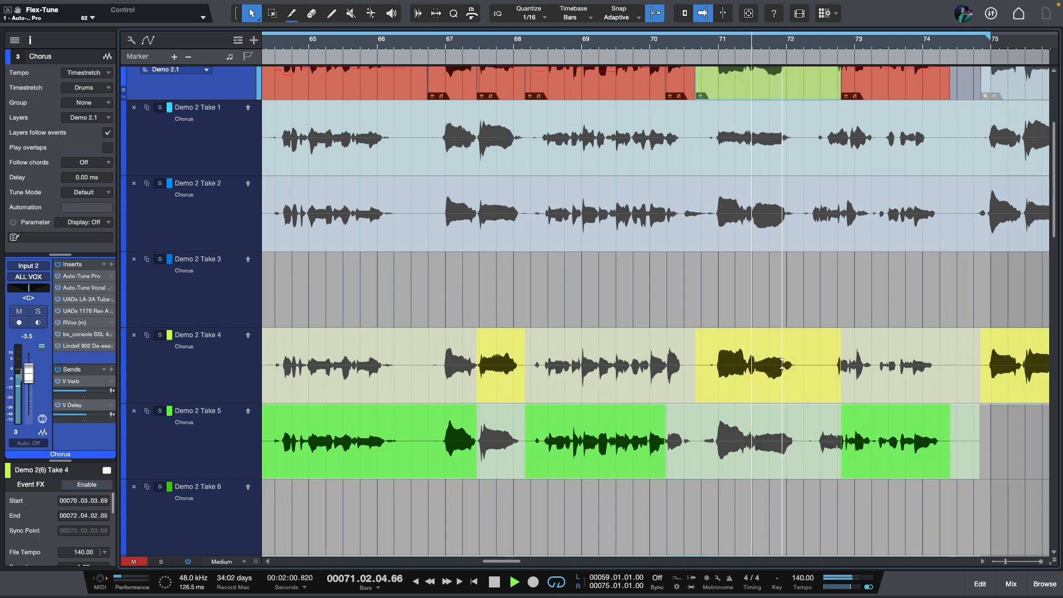
- Comp Take 2 into the Chorus track from the last beat of bar 70 to early bar 72 and replay the phrase
left_click_drag(803, 220, 705, 237)
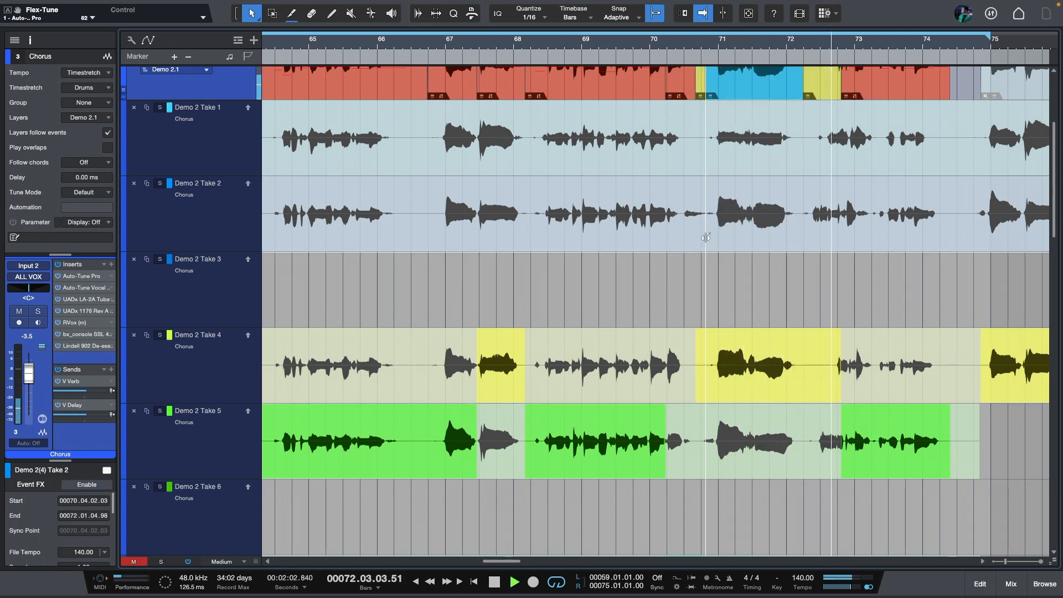
key("space")
key("space")
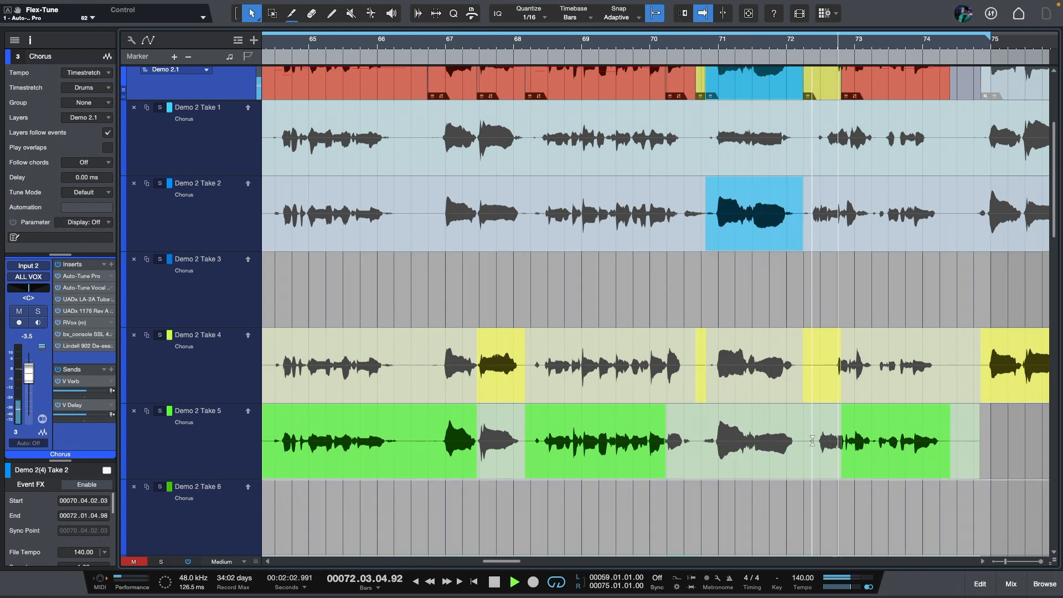
- Delete the leftover Take 4 pieces on both sides of the Take 2 phrase and extend the following Take 5 event back to bar 72.2
scroll(807, 147, "up", 2)
left_click(829, 158)
key("Delete")
key("space")
left_click_drag(841, 155, 809, 154)
scroll(813, 139, "up", 5)
key("space")
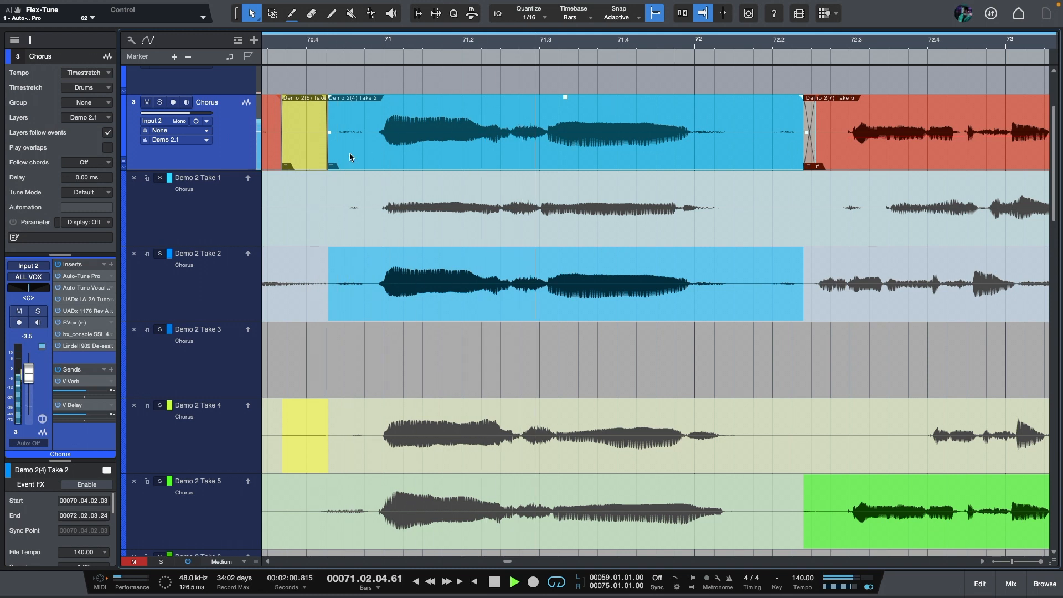
left_click(325, 150)
key("Delete")
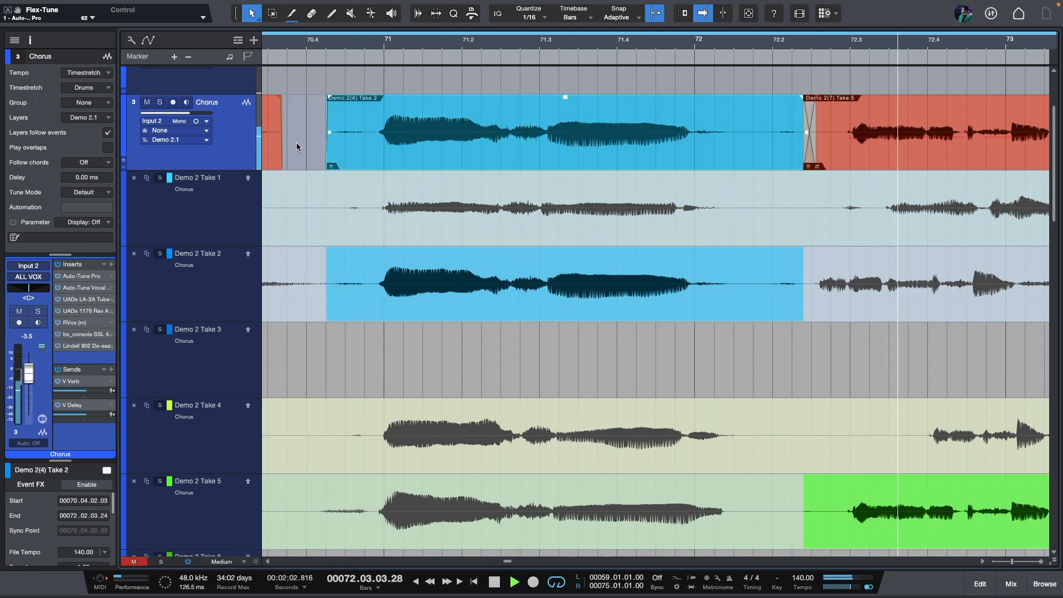
- Extend the start of the Take 2 event back to the Take 7 event in late bar 70, crossfade the join and replay it
key("space")
mouse_move(326, 159)
left_mouse_down()
mouse_move(293, 167)
mouse_move(316, 155)
left_mouse_up()
key("x")
key("space")
scroll(599, 299, "down", 3)
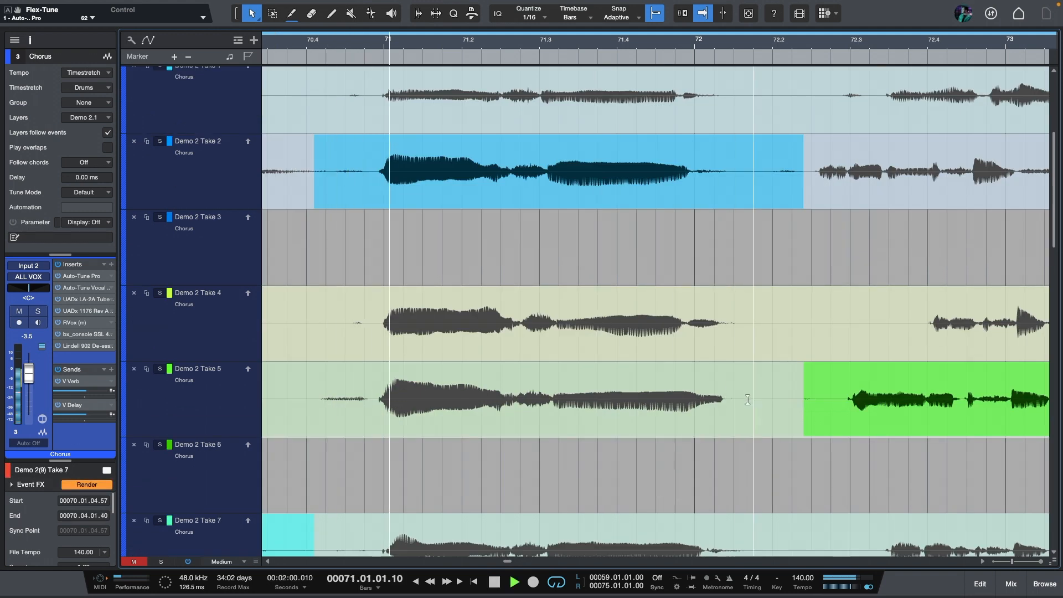
scroll(768, 319, "right", 2)
scroll(768, 320, "down", 3)
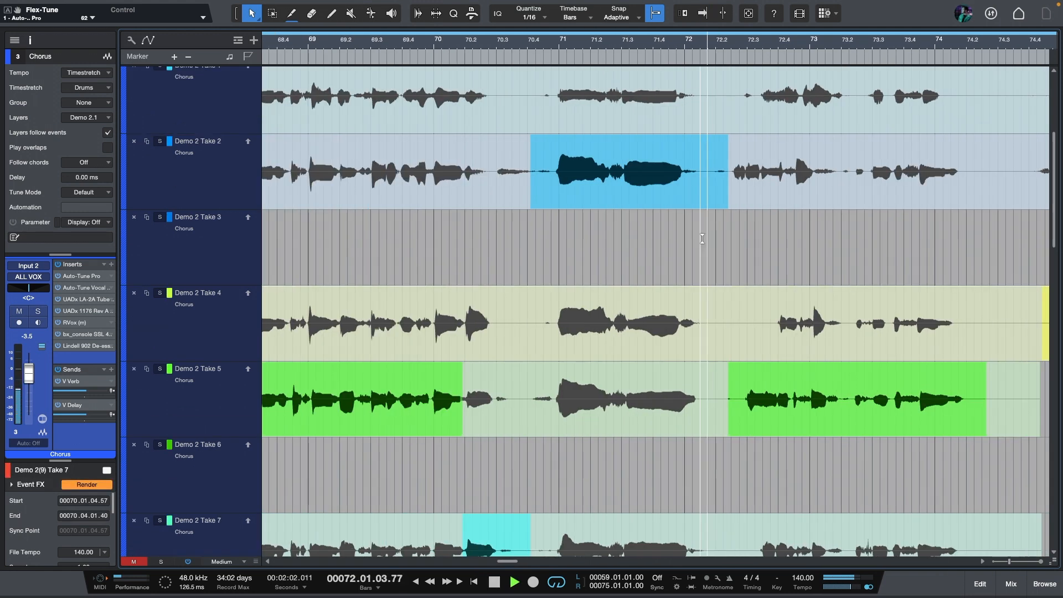
scroll(768, 319, "up", 5)
key("space")
- Open the Chorus track's Take 2 event in Melodyne and audition its detected notes from late bar 70
left_click(627, 227)
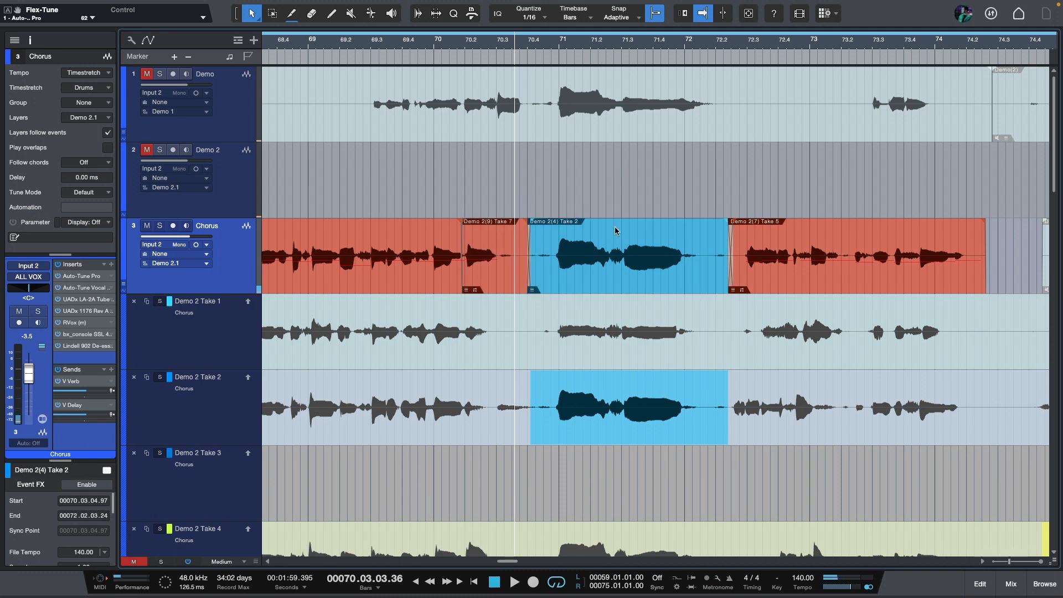
key("ctrl+m")
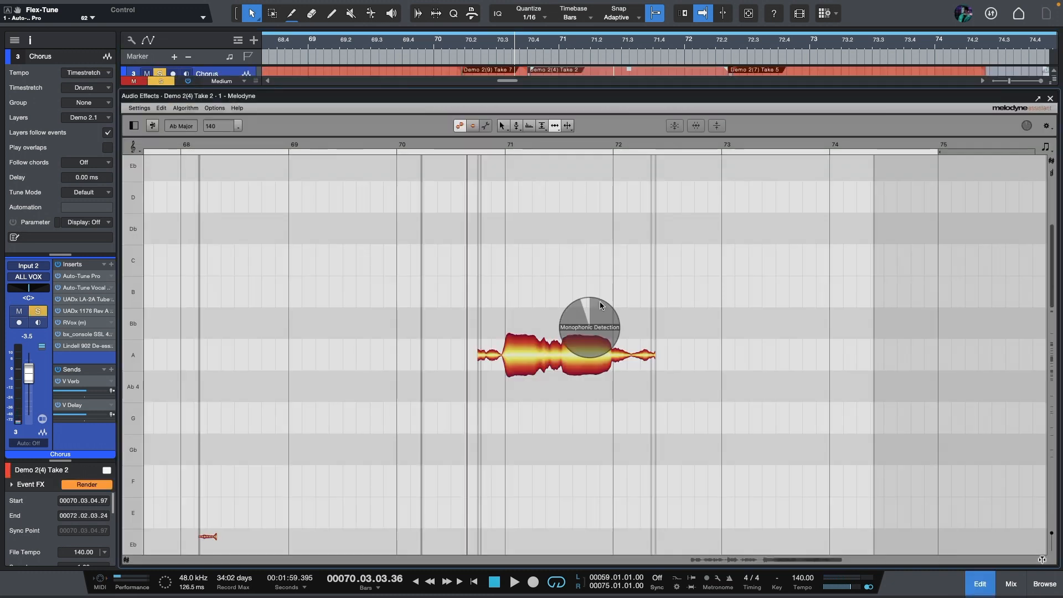
key("space")
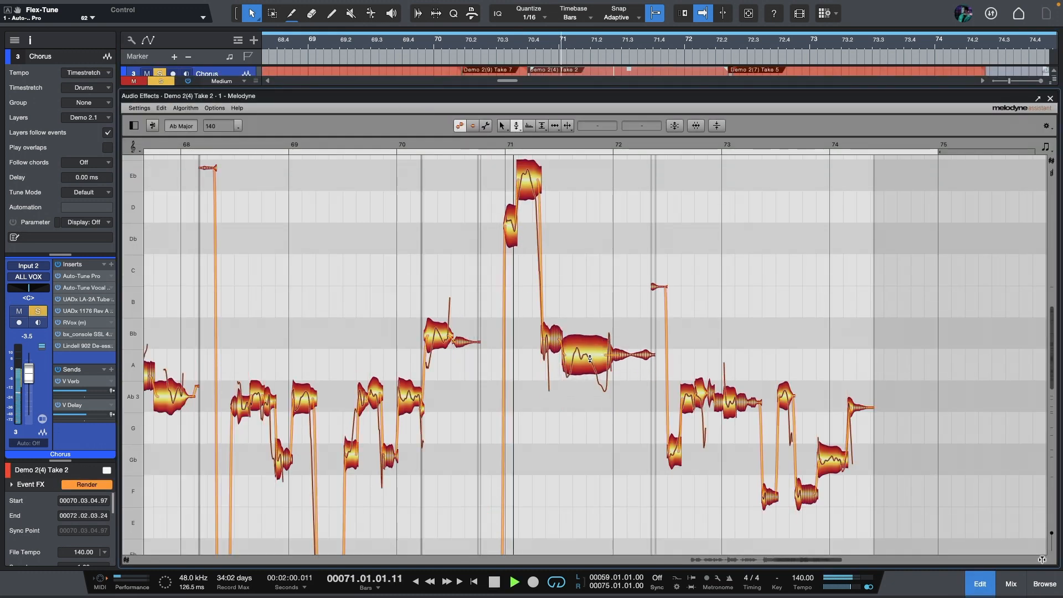
key("space")
- Split off the falling end of the long A note just before bar 72 and replay the phrase
double_click(597, 339)
key("F2")
left_click(642, 296)
key("space")
key("space")
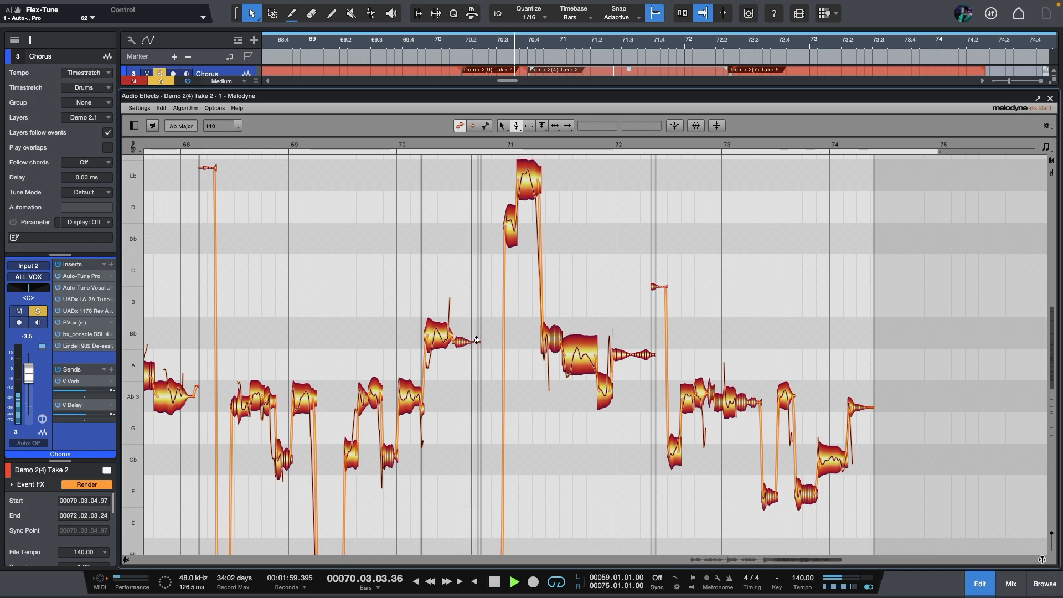
key("space")
key("space")
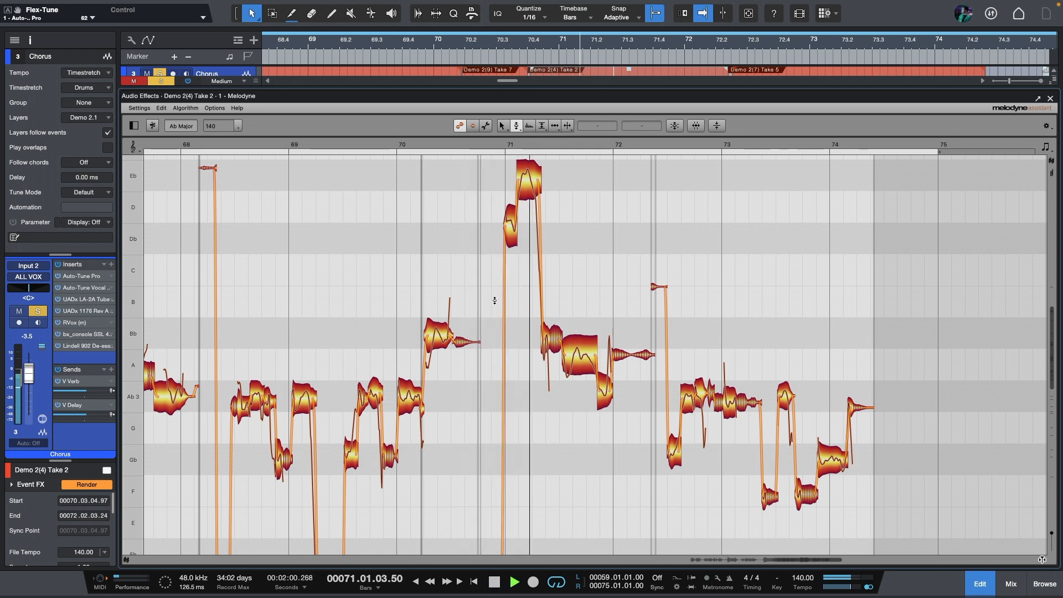
- Lower the Eb 4 note in early bar 71 to -25 ct and replay the phrase
left_click(527, 187)
key("space")
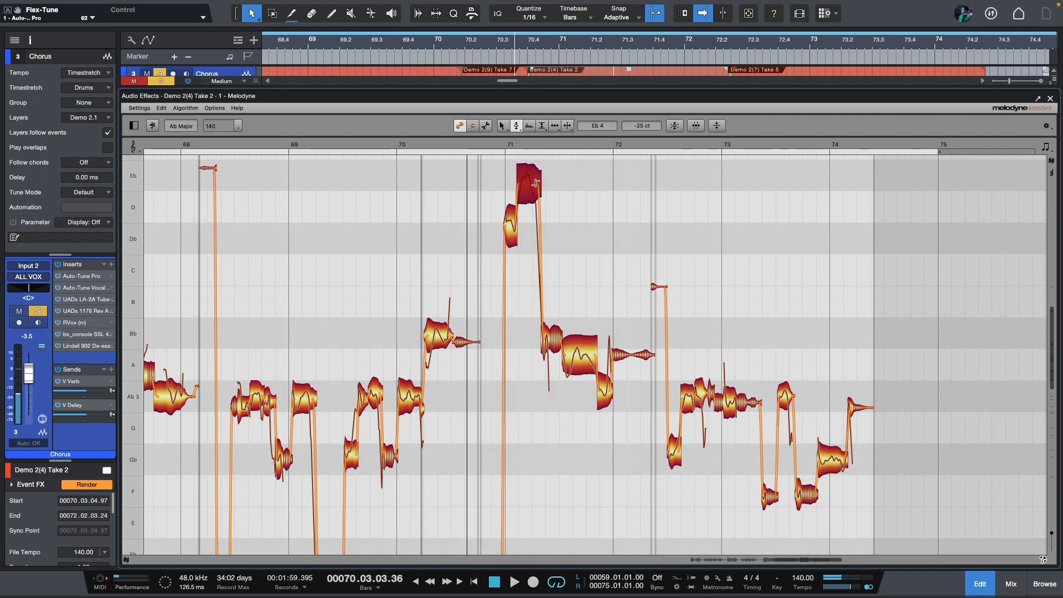
scroll(533, 184, "up", 1)
left_click_drag(532, 199, 531, 202)
key("space")
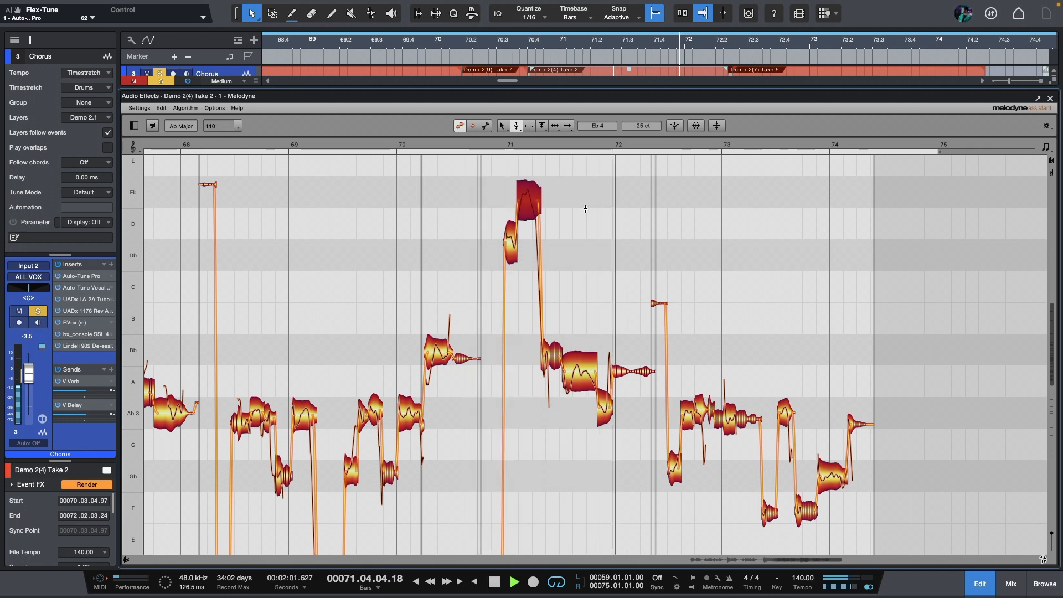
left_click(612, 327)
key("space")
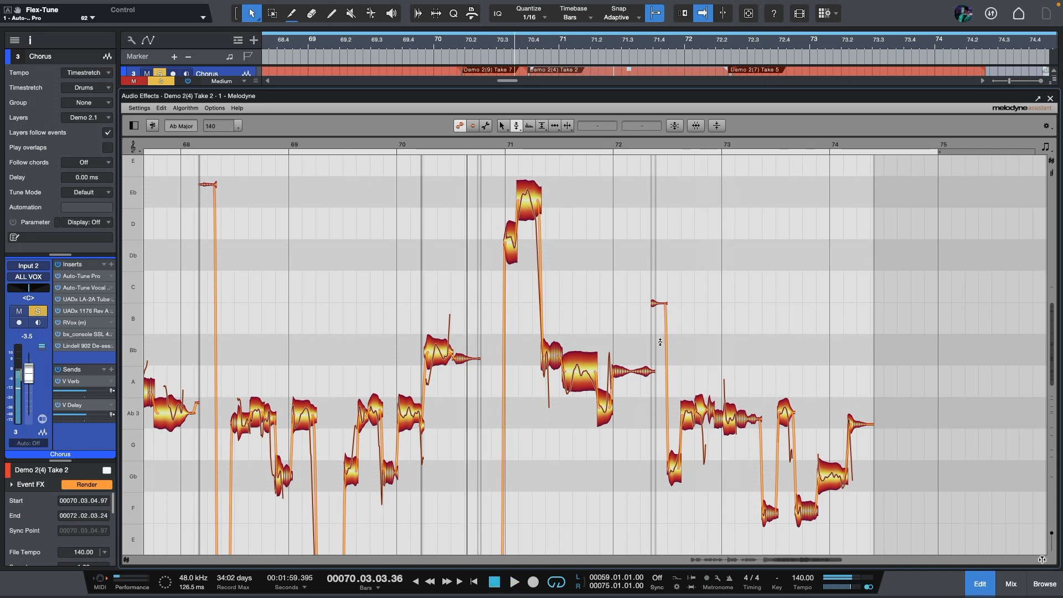
- Close Melodyne, move the crossfaded boundary between the Take 2 and Take 5 events back to 72.1.4.53, and replay the phrase
key("F2")
scroll(700, 166, "up", 3)
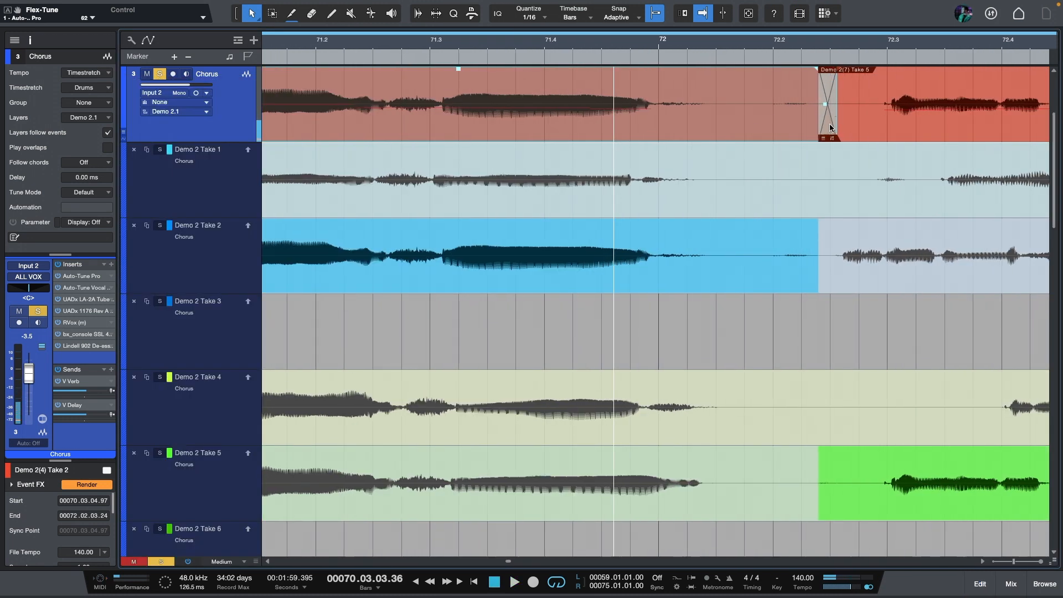
left_click_drag(830, 128, 753, 128)
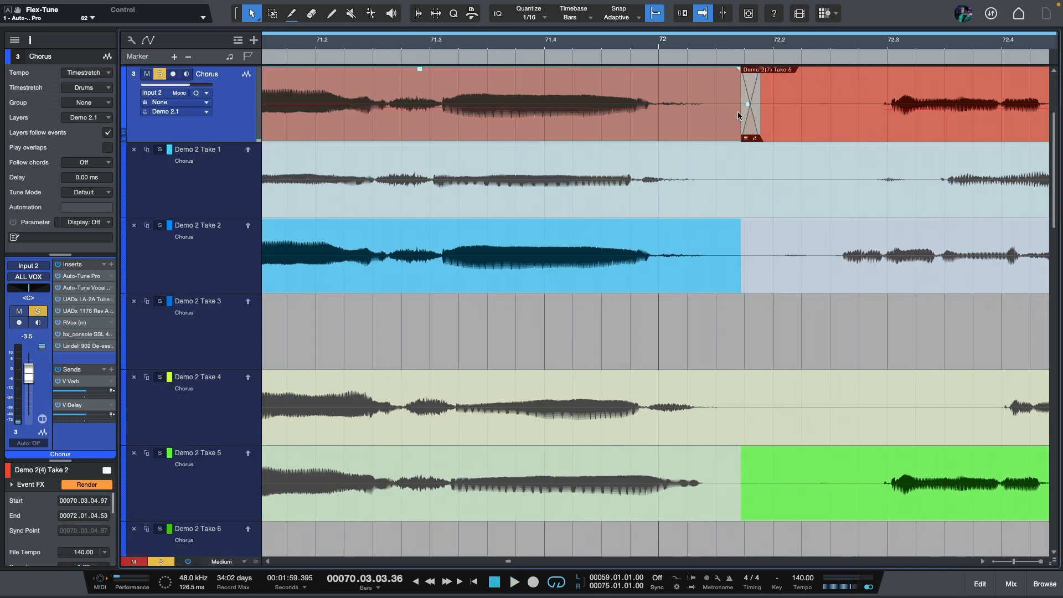
key("space")
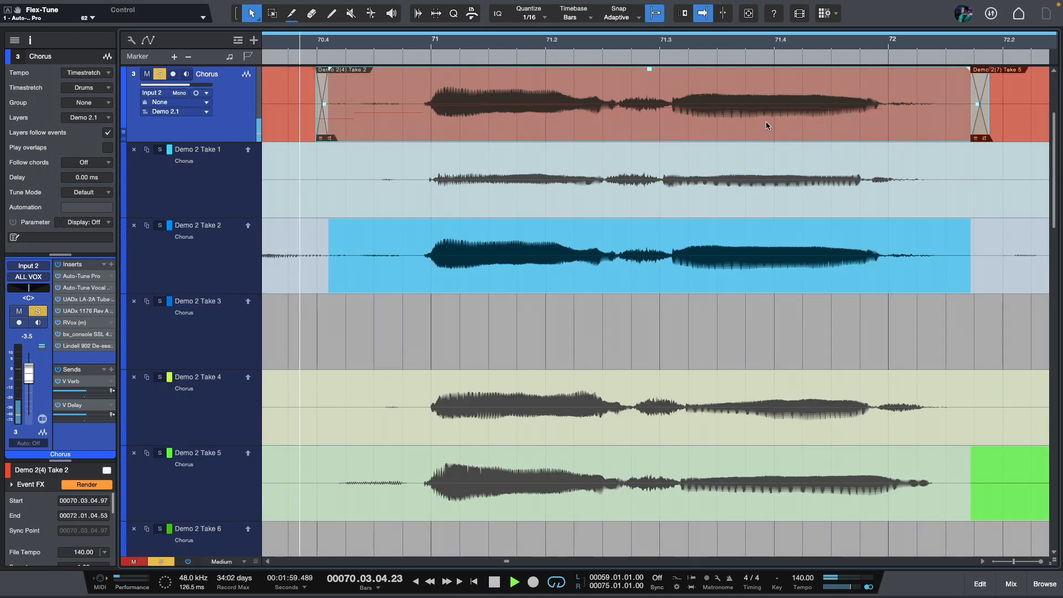
- Split the Take 2 event just before bar 71 at 70.4.4.20 and delete the near-silent piece ahead of the phrase
left_click(403, 112, "super")
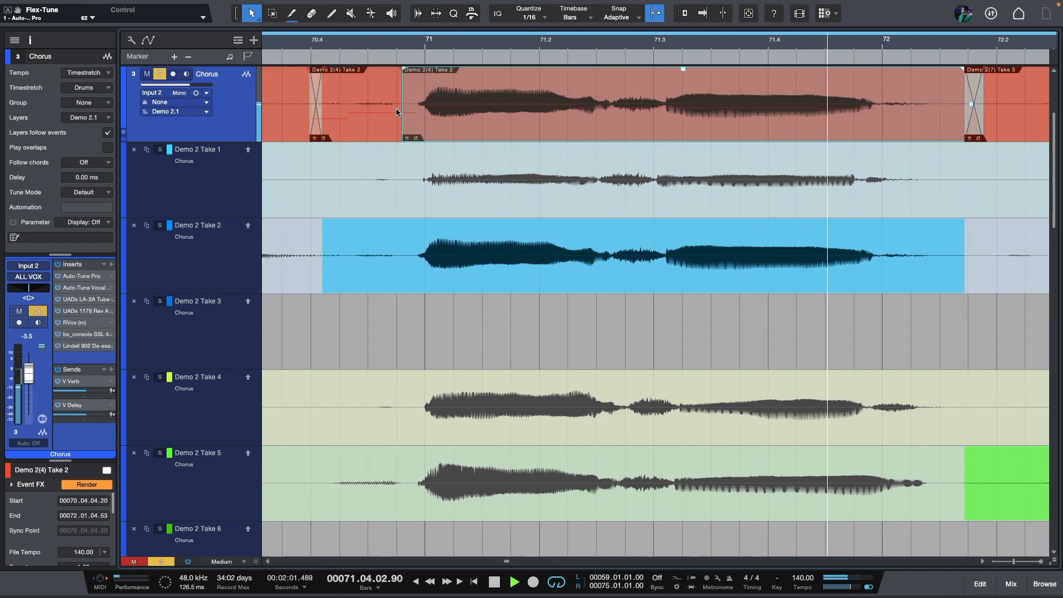
left_click(373, 114)
key("BackSpace")
- Trim the end of the Take 7 event back to 70.3.4.36 and replay the transition into bar 71
scroll(372, 117, "left", 1)
scroll(373, 117, "left", 1)
key("space")
key("space")
left_click_drag(397, 104, 369, 105)
scroll(423, 112, "down", 4)
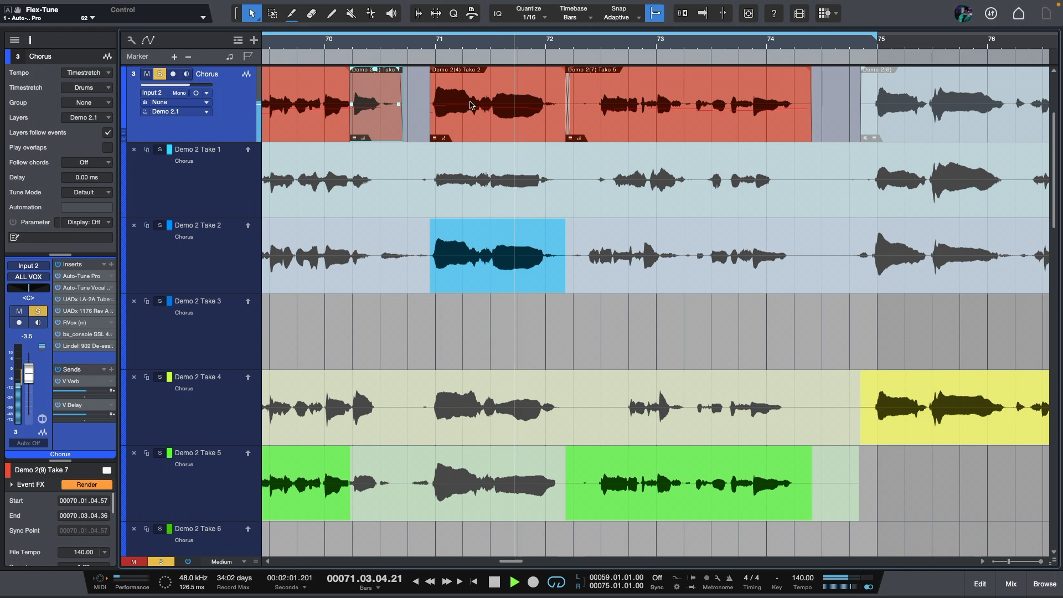
- Audition the edited comp through bar 74 and review the whole Chorus track with its take layers
left_click(443, 111)
scroll(596, 114, "down", 3)
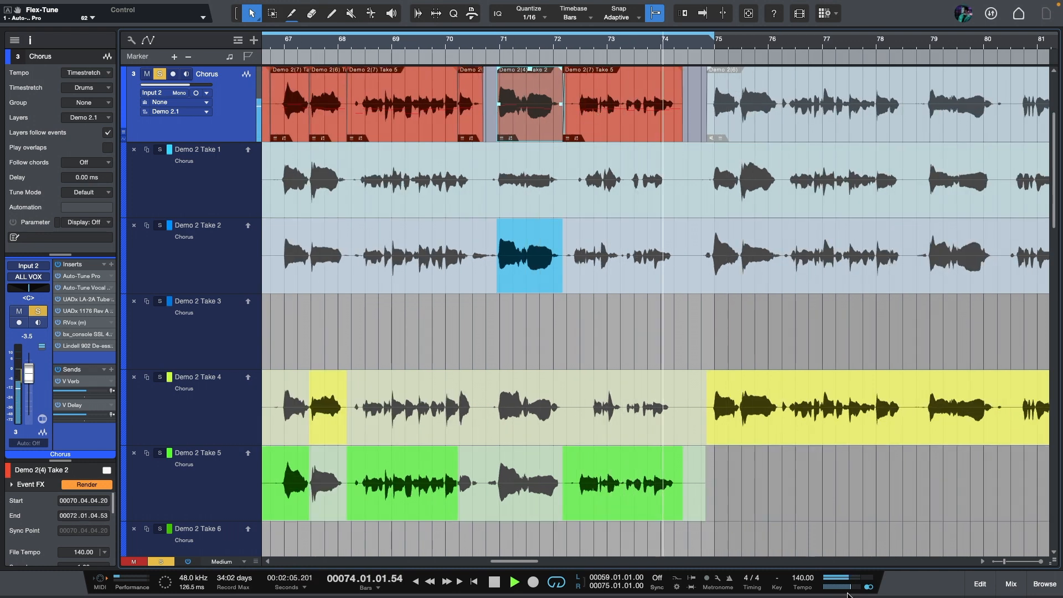
key("space")
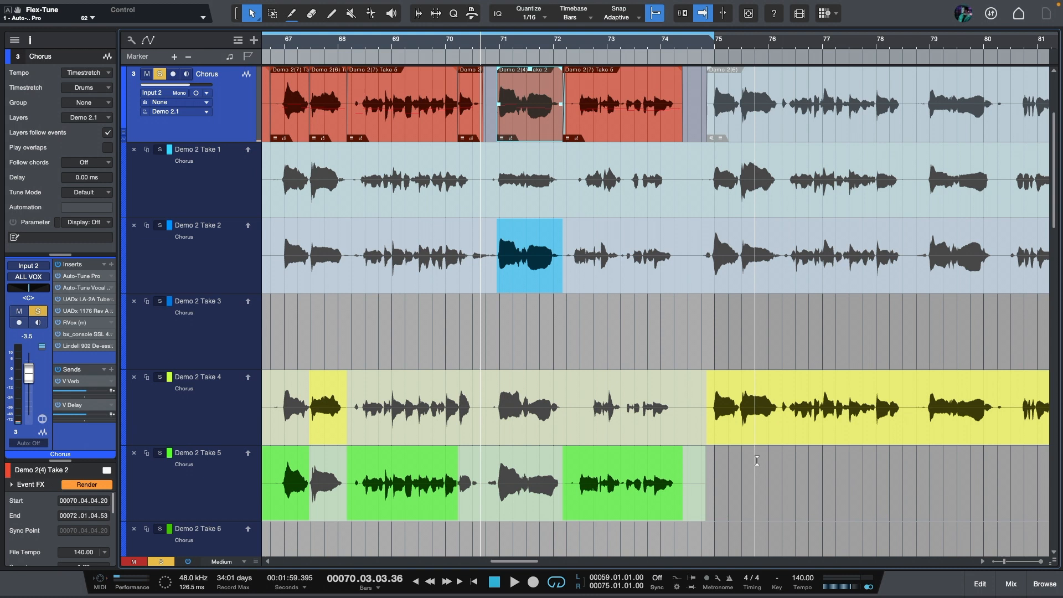
scroll(757, 458, "down", 1)
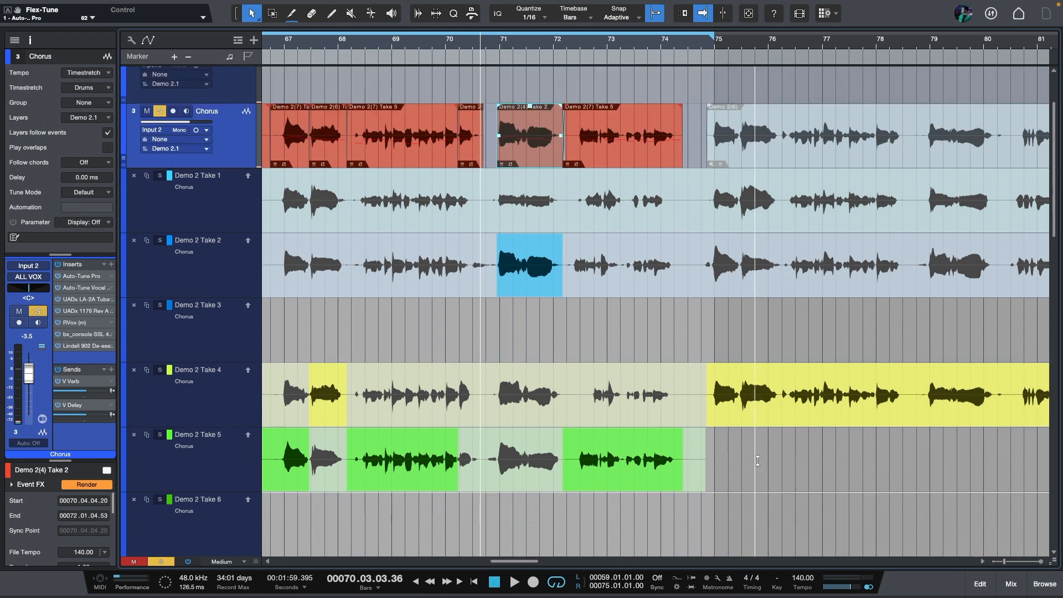
scroll(733, 452, "down", 5)
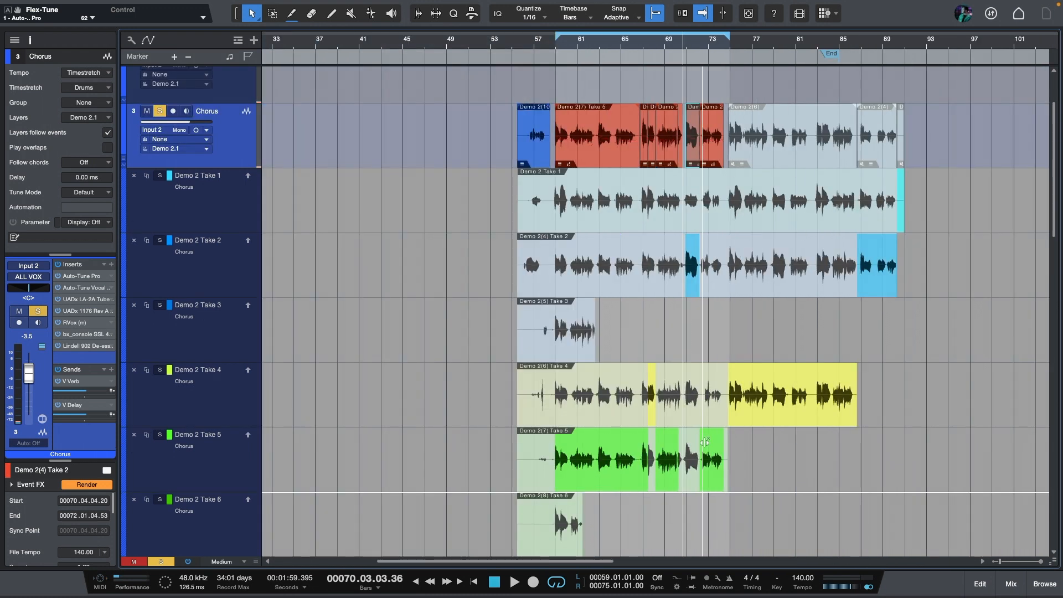